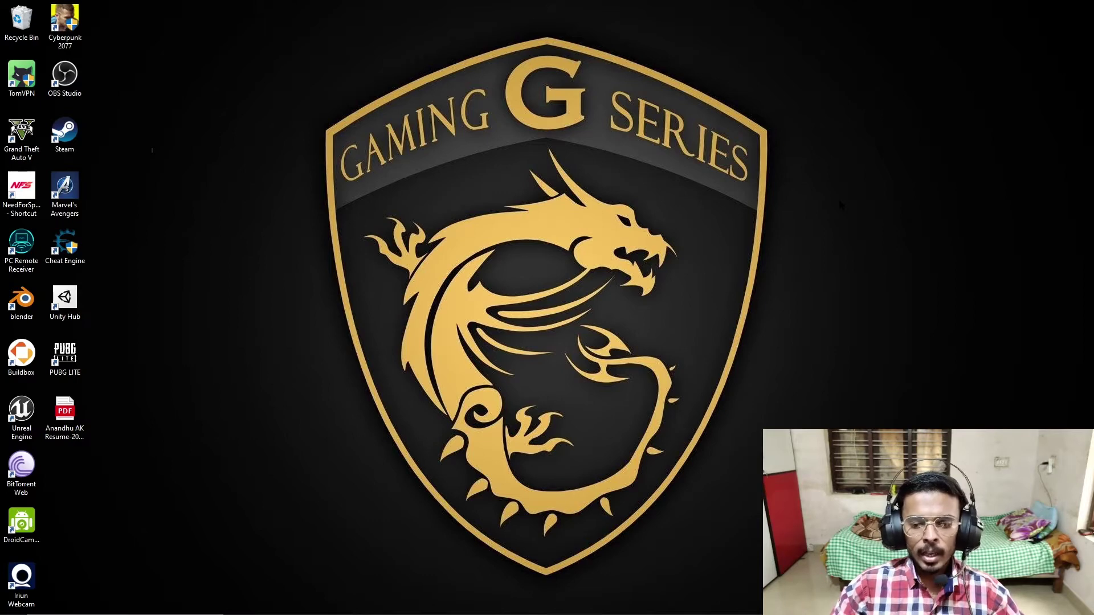
Launch Adobe Premiere Pro 2020 from the Start menu
{"action": "key", "text": "super"}
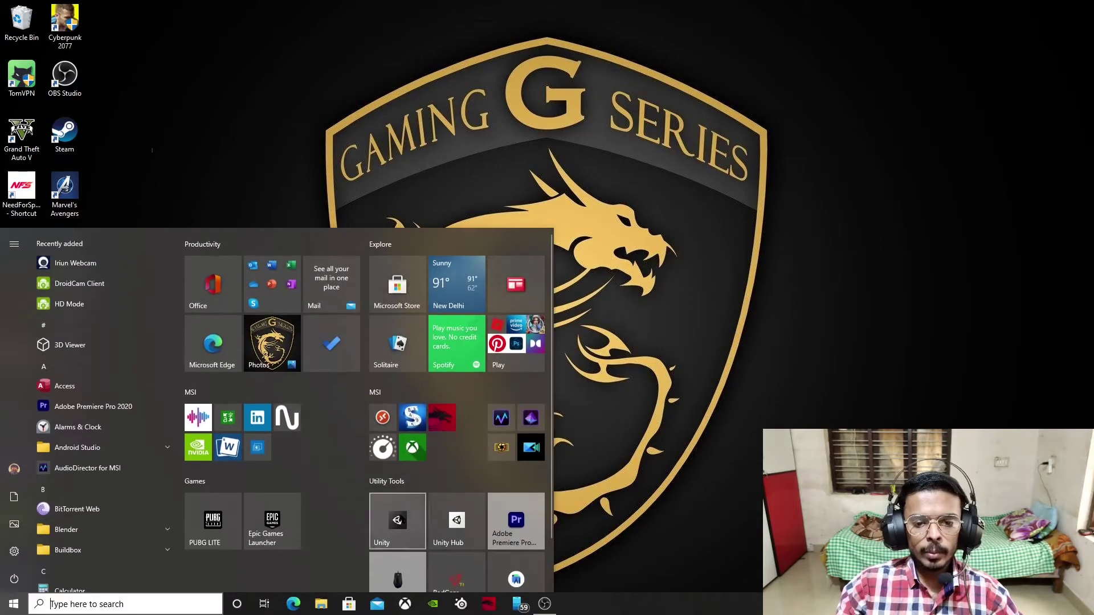
{"action": "left_click", "coordinate": [526, 531]}
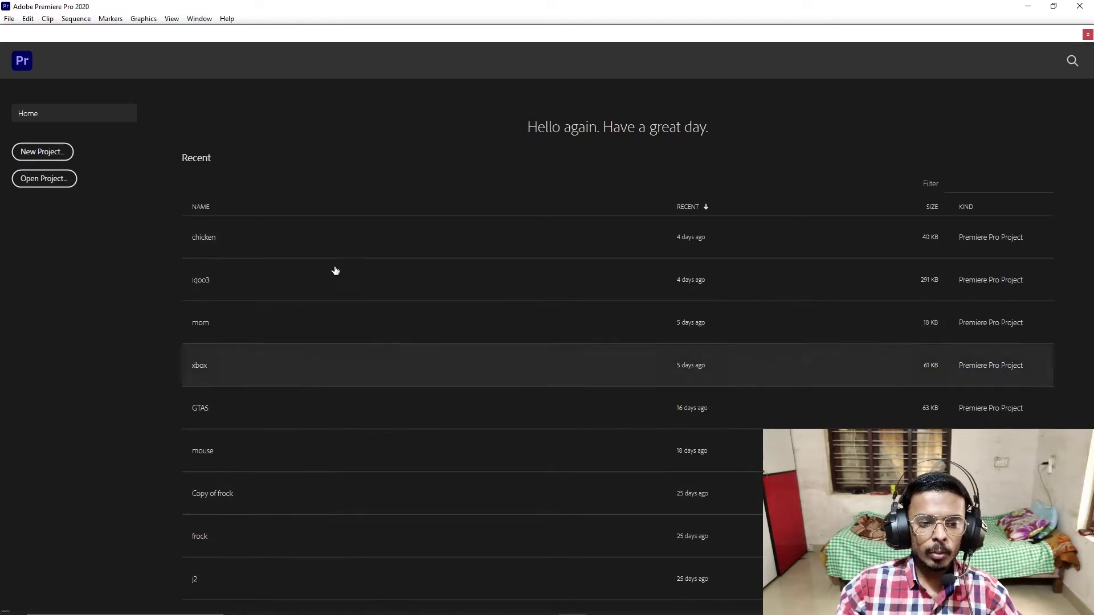
Start a new project saved in D:\Video Projects and name it 'tutorial'
{"action": "left_click", "coordinate": [58, 155]}
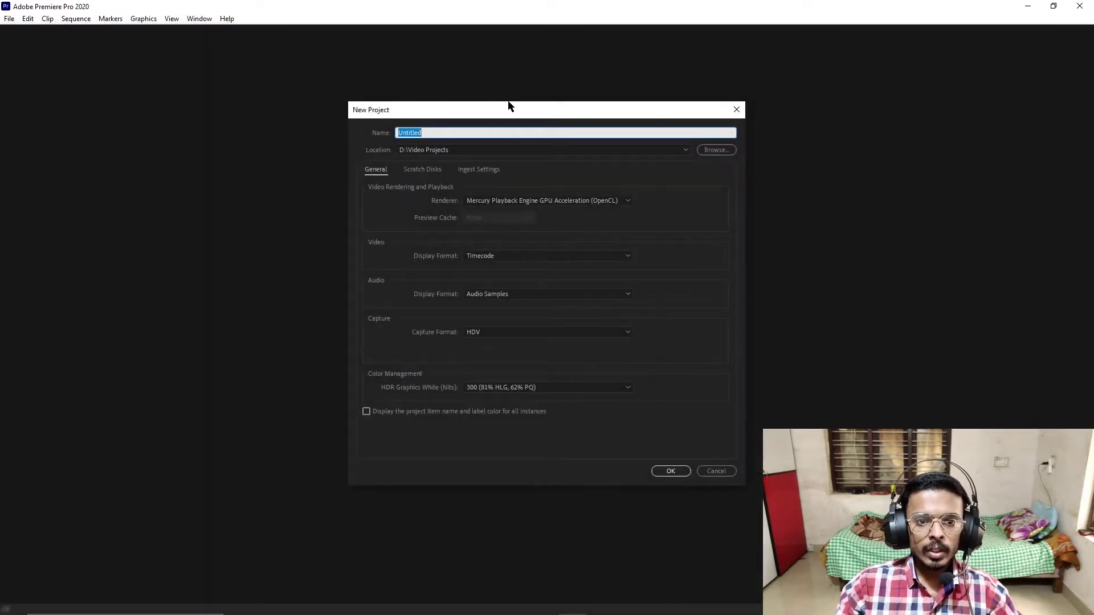
{"action": "mouse_move", "coordinate": [471, 115]}
{"action": "left_mouse_down"}
{"action": "mouse_move", "coordinate": [504, 100]}
{"action": "mouse_move", "coordinate": [460, 120]}
{"action": "left_mouse_up"}
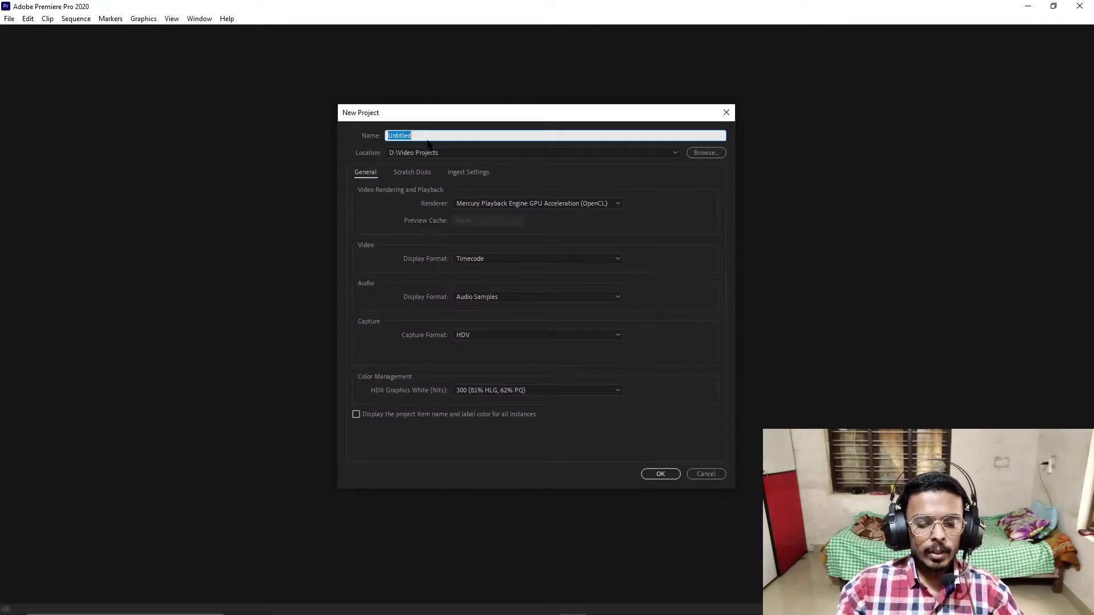
{"action": "type", "text": "tu"}
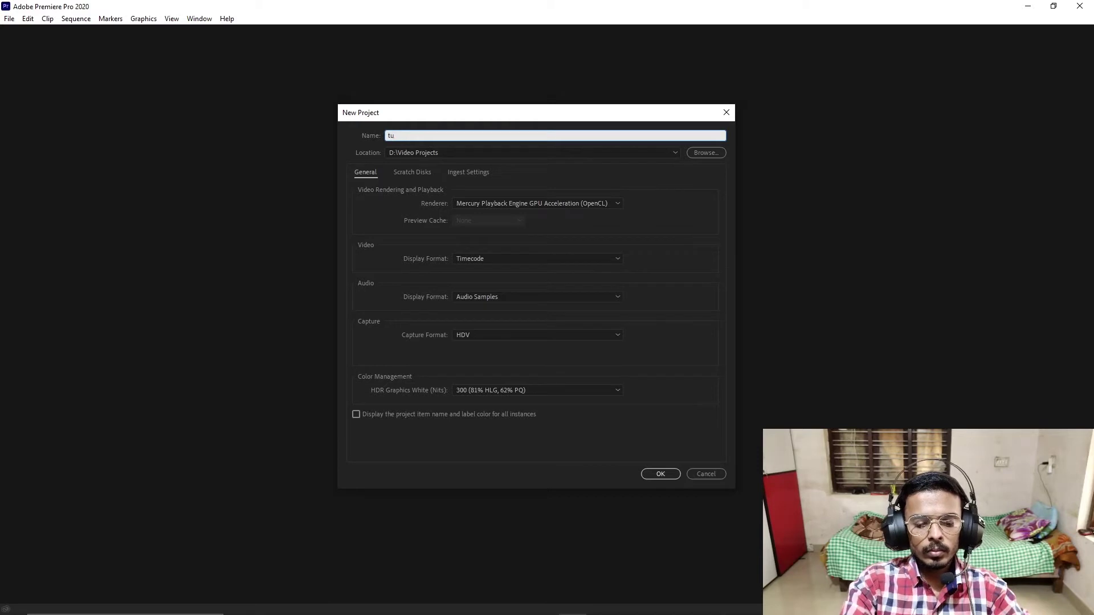
{"action": "type", "text": "torial"}
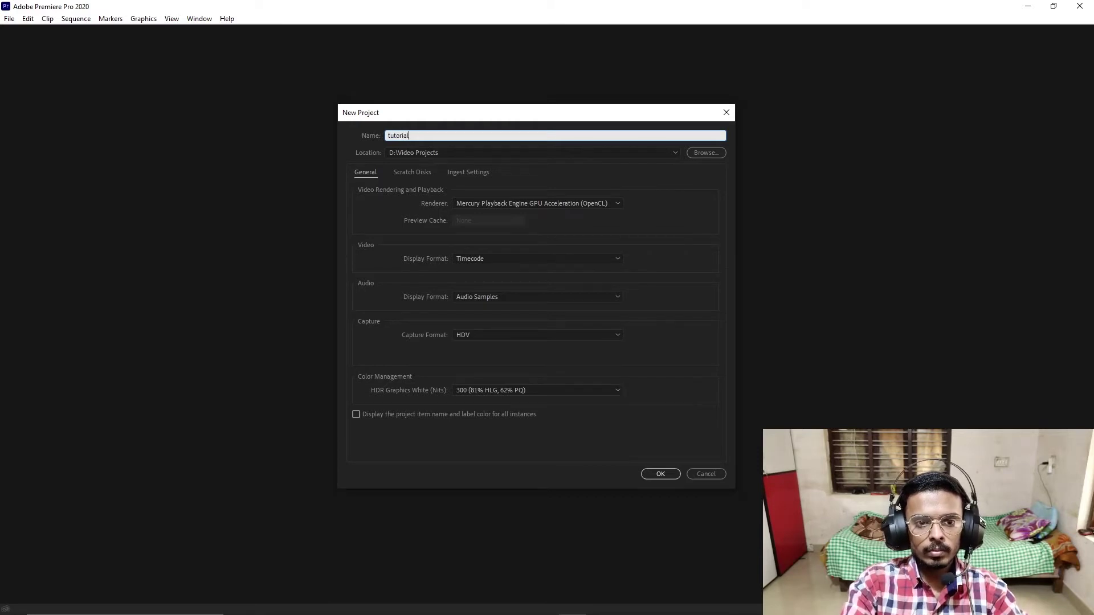
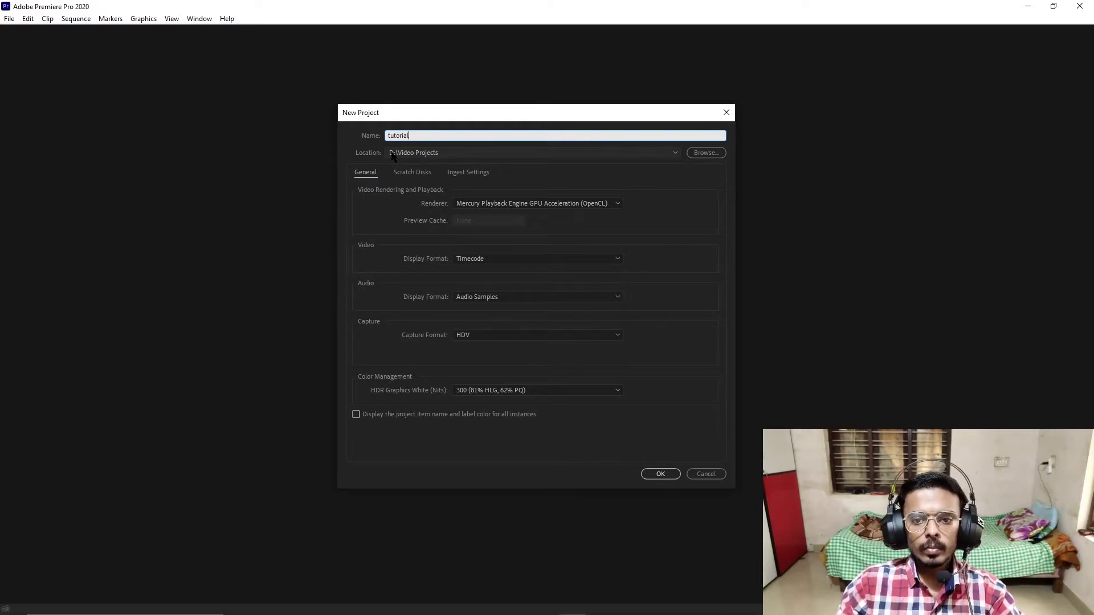
Name the project 'tutorial' in D:\Video Projects and review the Scratch Disks and Ingest Settings
{"action": "left_click", "coordinate": [706, 152]}
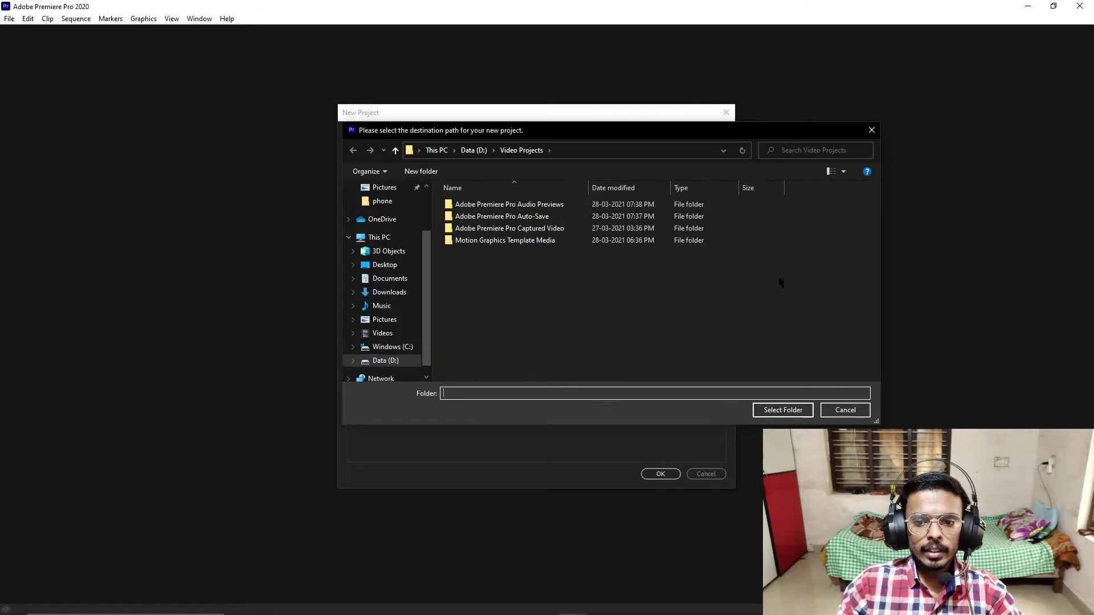
{"action": "left_click", "coordinate": [845, 410]}
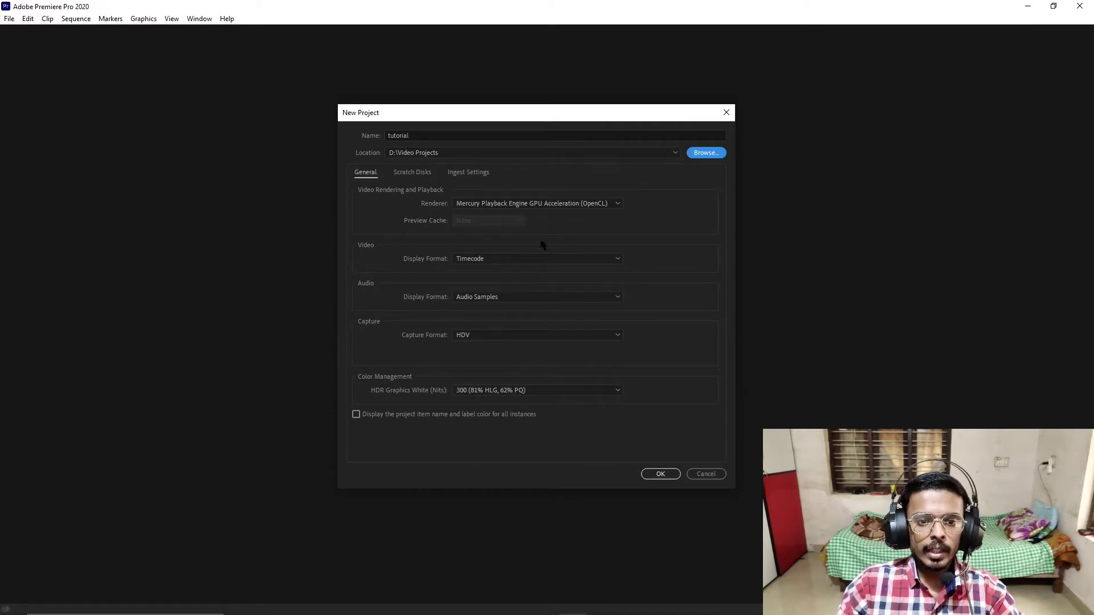
{"action": "left_click", "coordinate": [414, 173]}
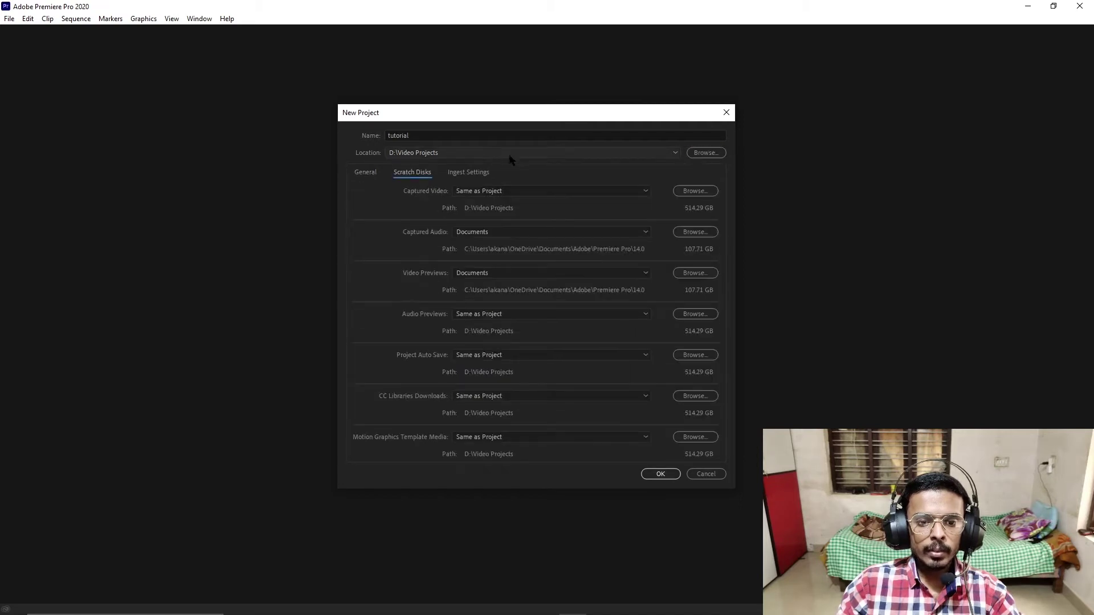
{"action": "left_click", "coordinate": [483, 172]}
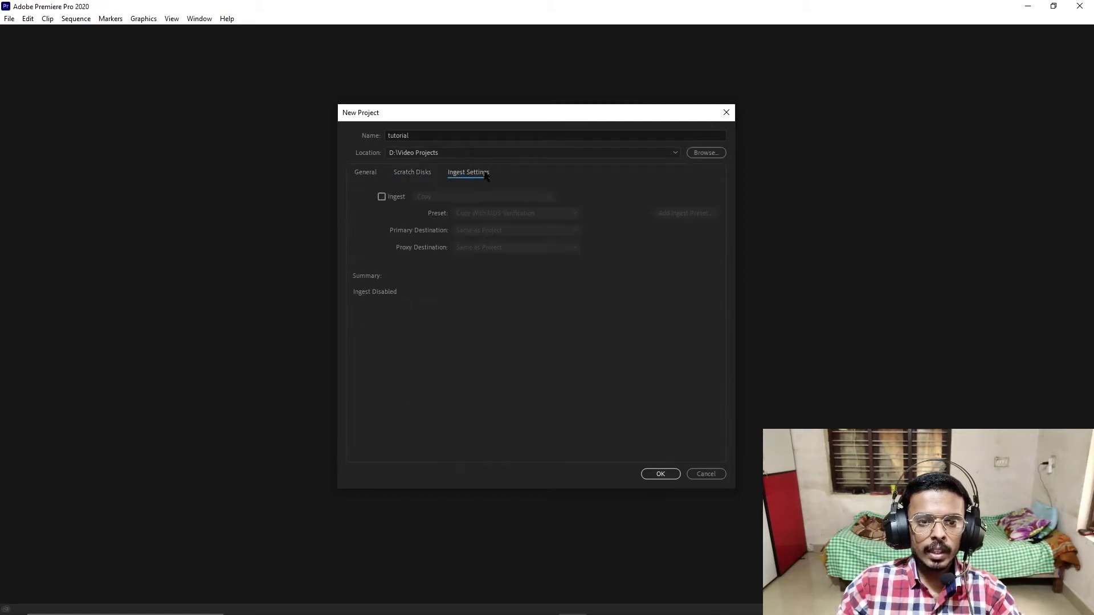
{"action": "left_click", "coordinate": [424, 174]}
{"action": "left_click", "coordinate": [361, 173]}
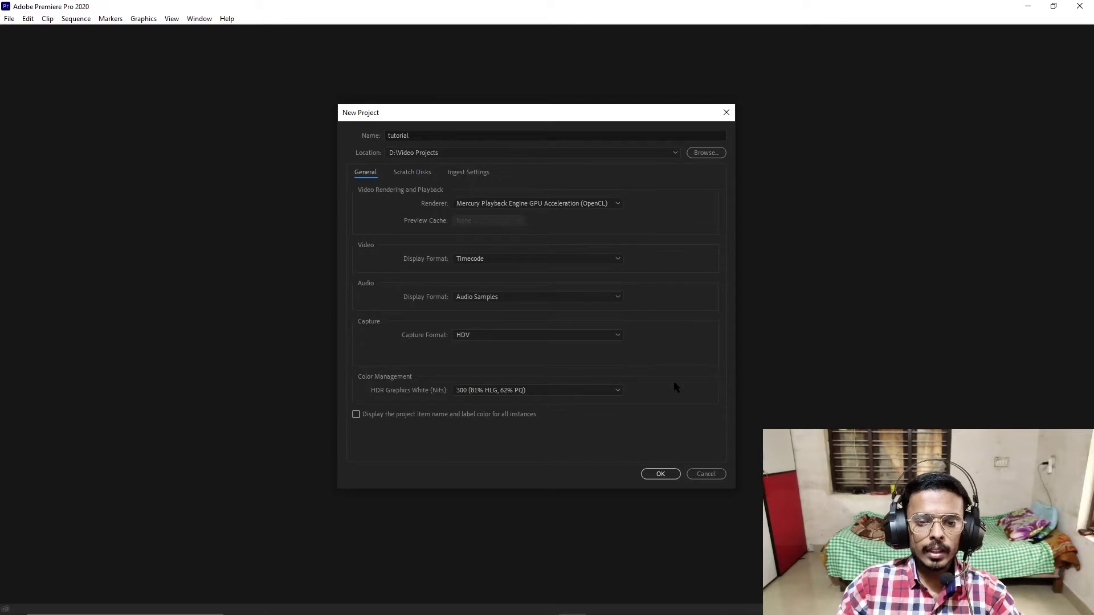
Create the tutorial.prproj project with the default General settings
{"action": "left_click", "coordinate": [662, 474]}
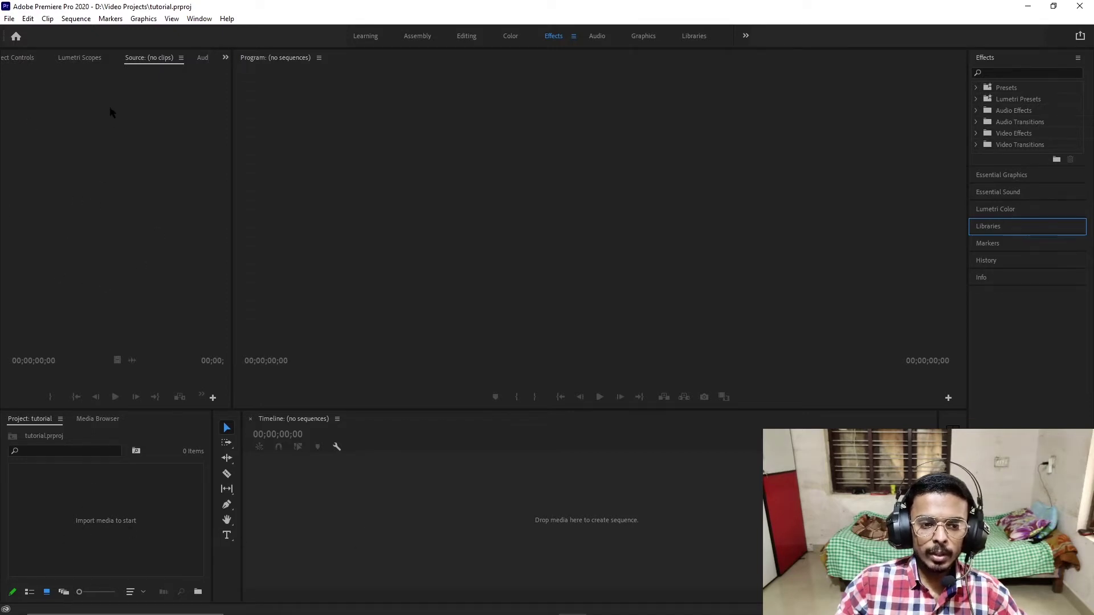
Import chick youtube.mp4 from D:\PUBLISH VIDEO into the Project panel
{"action": "double_click", "coordinate": [119, 528]}
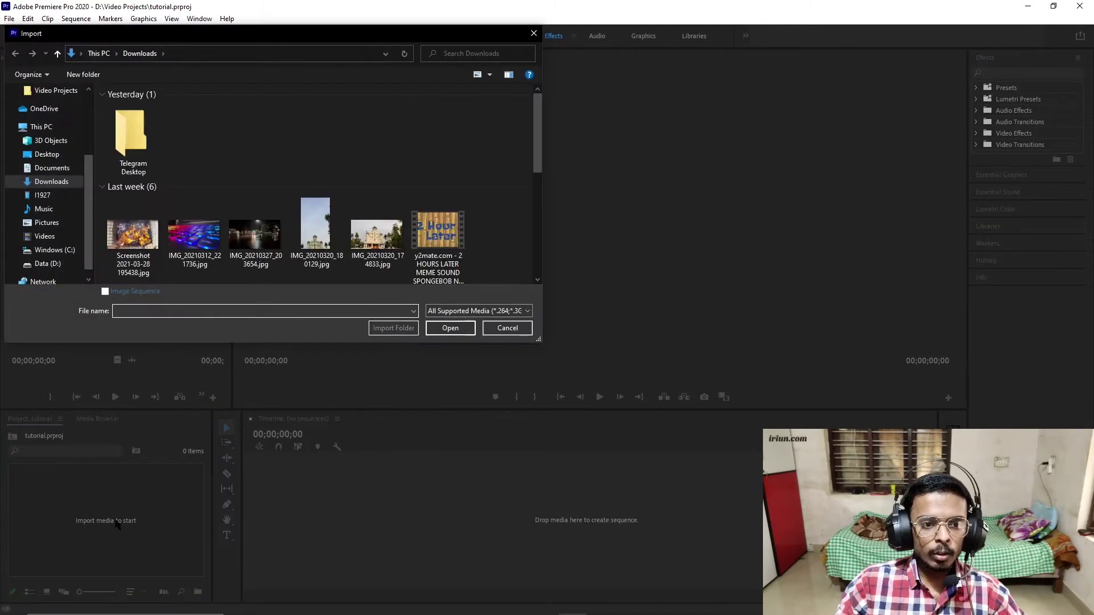
{"action": "left_click", "coordinate": [49, 264]}
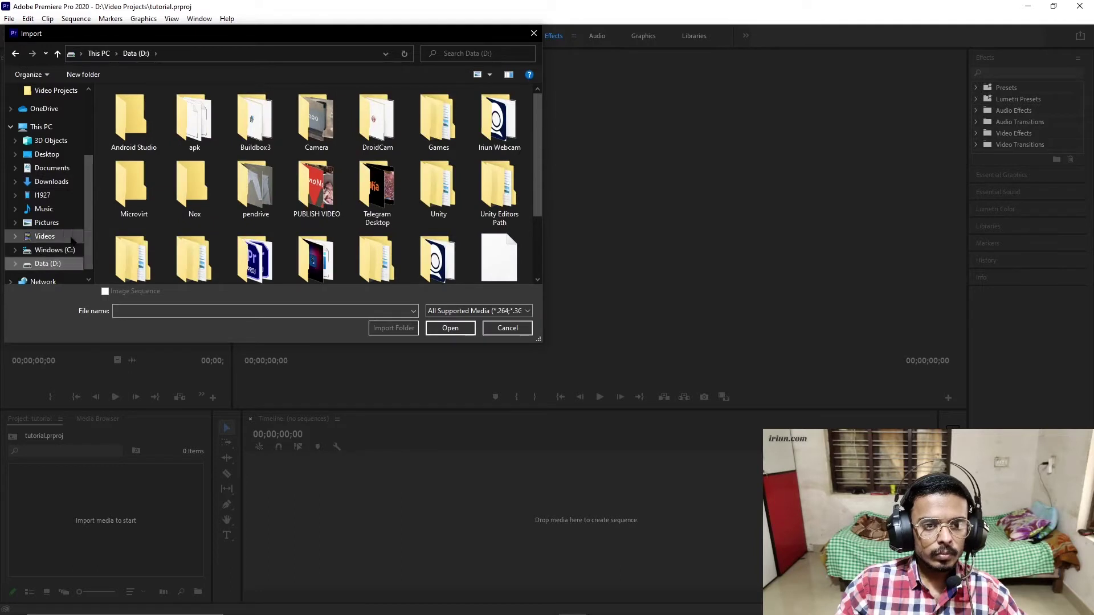
{"action": "double_click", "coordinate": [320, 189]}
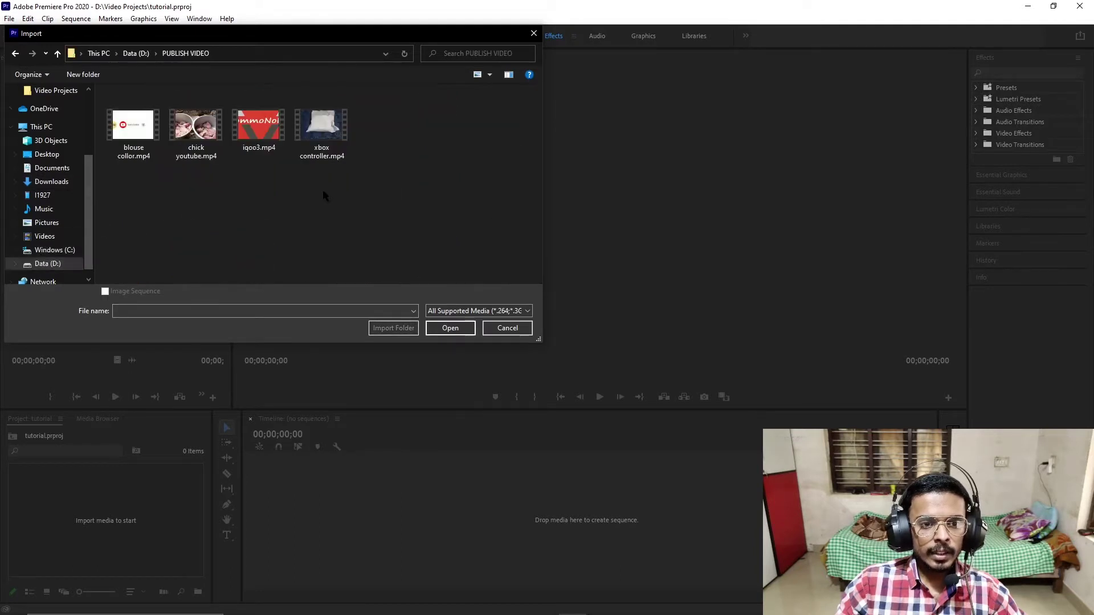
{"action": "left_click", "coordinate": [202, 139]}
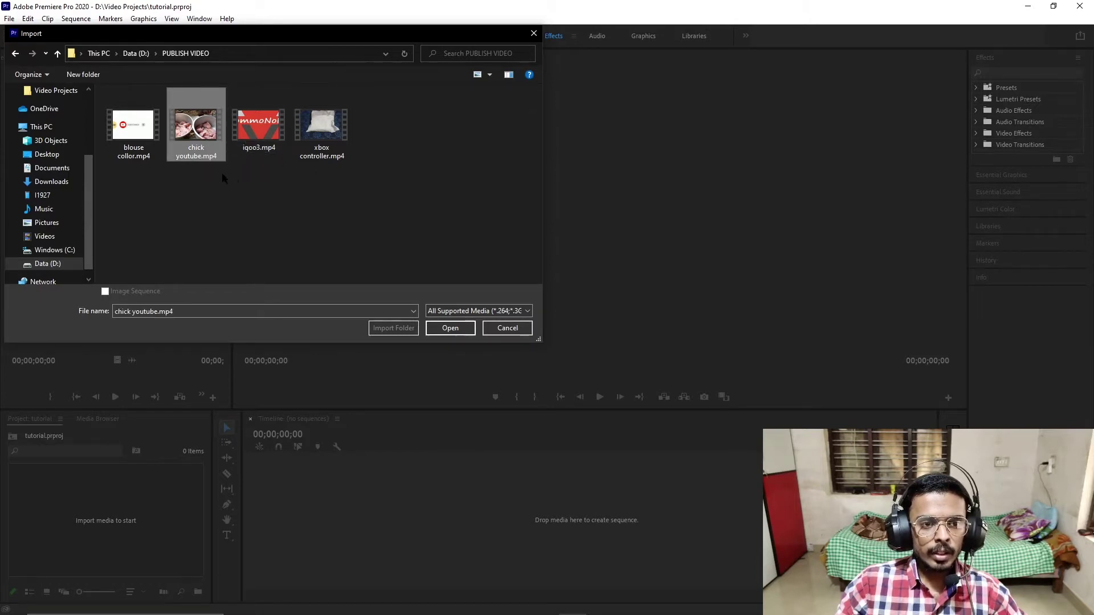
{"action": "left_click", "coordinate": [447, 334]}
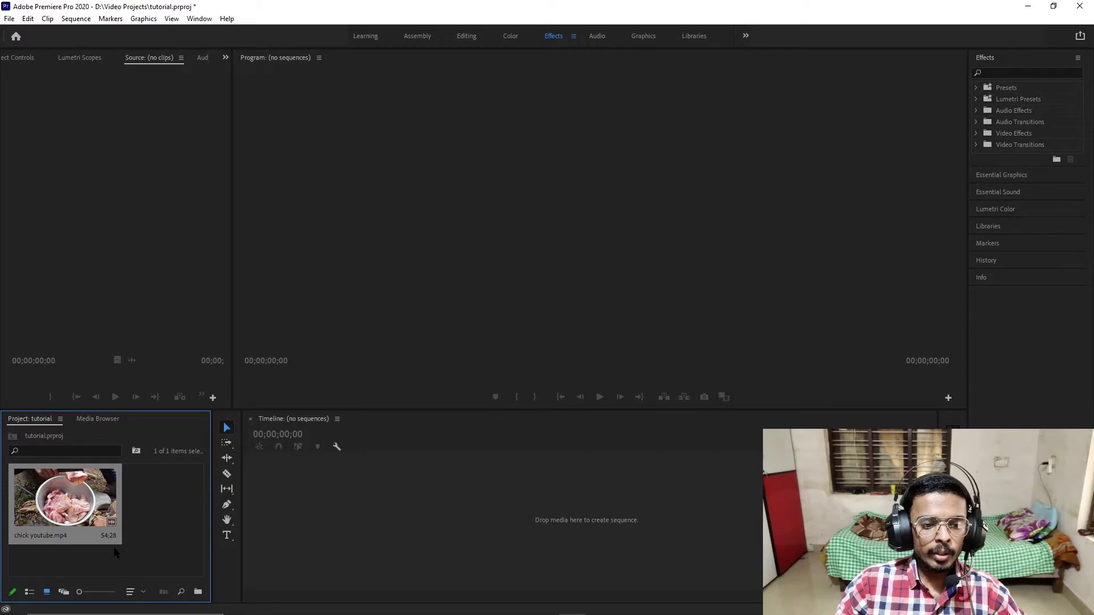
Play chick youtube.mp4 in the Source monitor, adjust the volume, and skim through its footage
{"action": "mouse_move", "coordinate": [112, 545]}
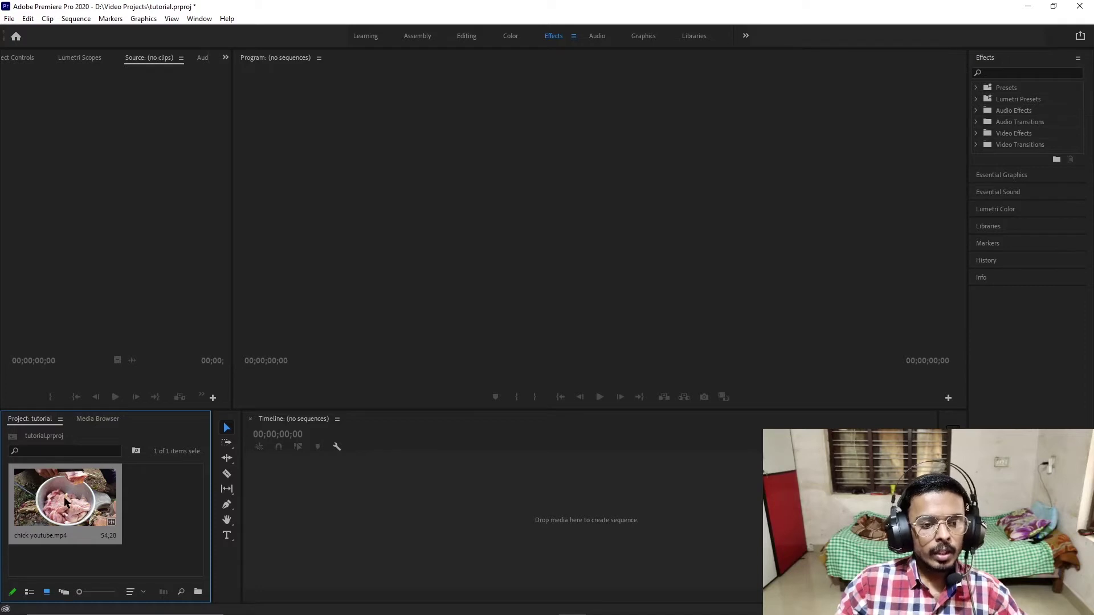
{"action": "double_click", "coordinate": [92, 519]}
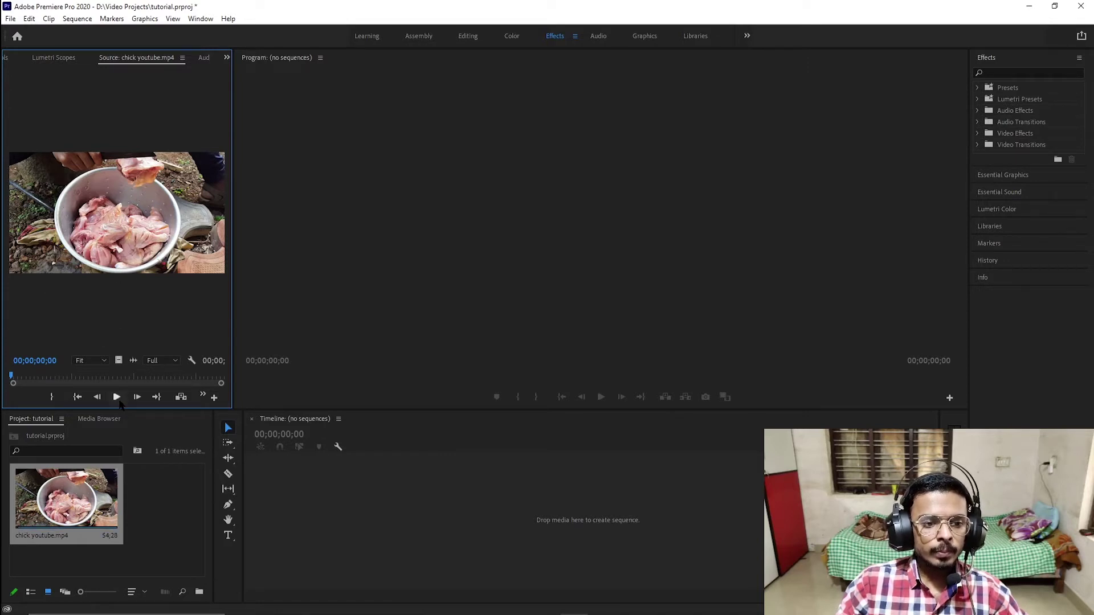
{"action": "left_click", "coordinate": [116, 398]}
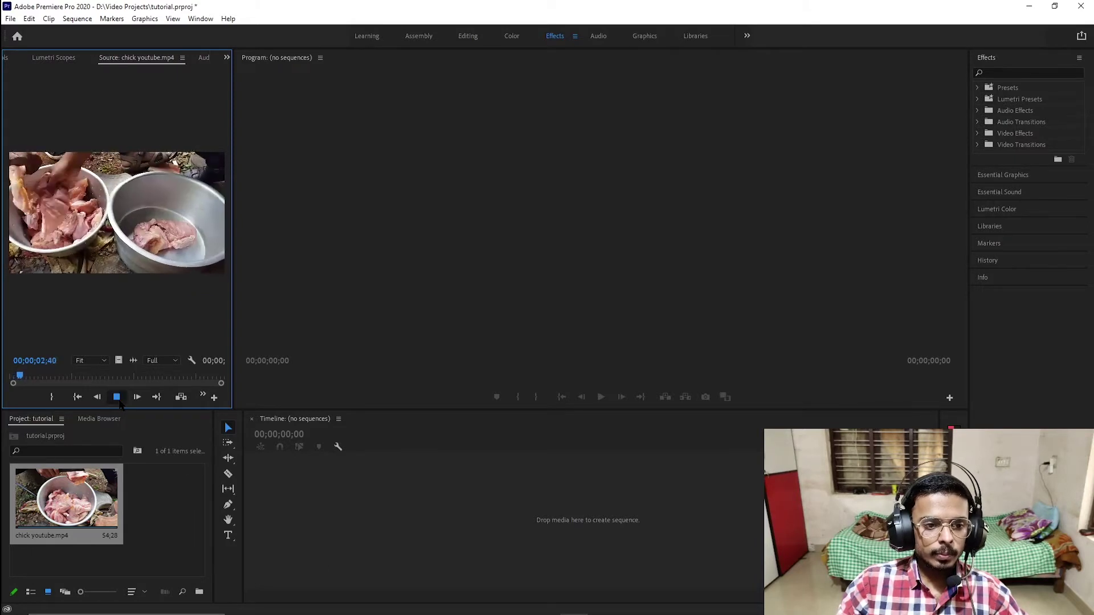
{"action": "left_click", "coordinate": [116, 397]}
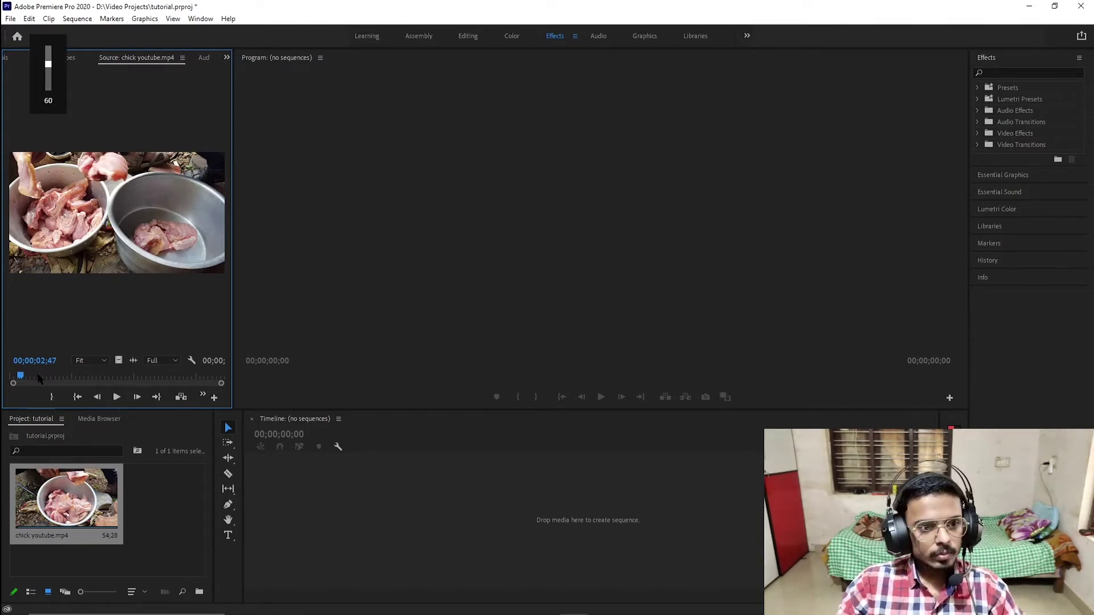
{"action": "key", "text": "XF86AudioLowerVolume"}
{"action": "key", "text": "XF86AudioLowerVolume"}
{"action": "key", "text": "XF86AudioLowerVolume"}
{"action": "key", "text": "XF86AudioRaiseVolume"}
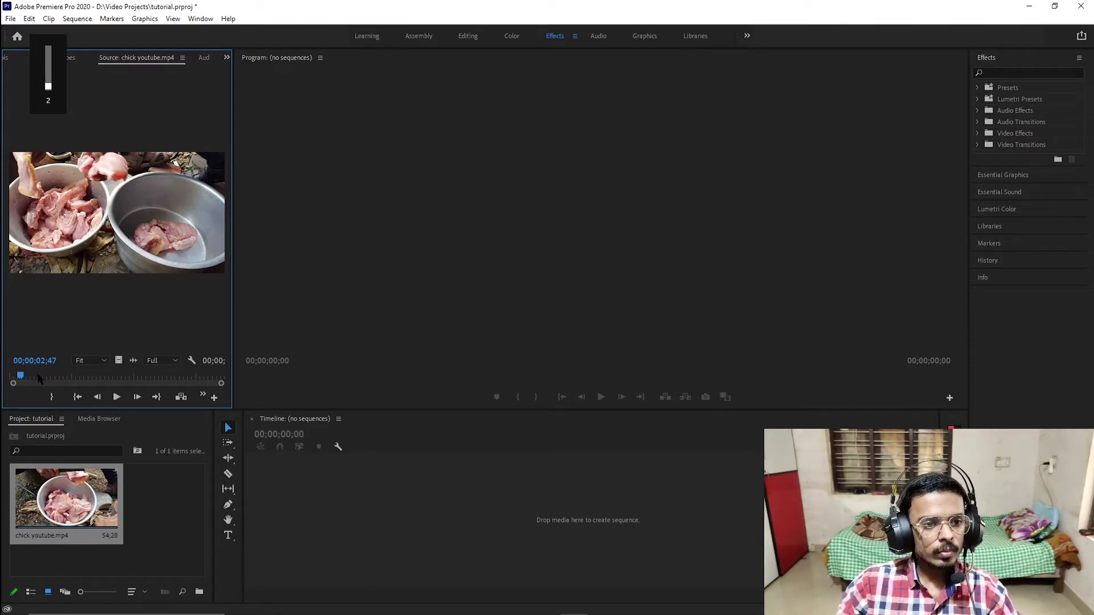
{"action": "left_click", "coordinate": [70, 376]}
{"action": "mouse_move", "coordinate": [70, 376]}
{"action": "left_mouse_down"}
{"action": "mouse_move", "coordinate": [206, 374]}
{"action": "mouse_move", "coordinate": [30, 358]}
{"action": "left_mouse_up"}
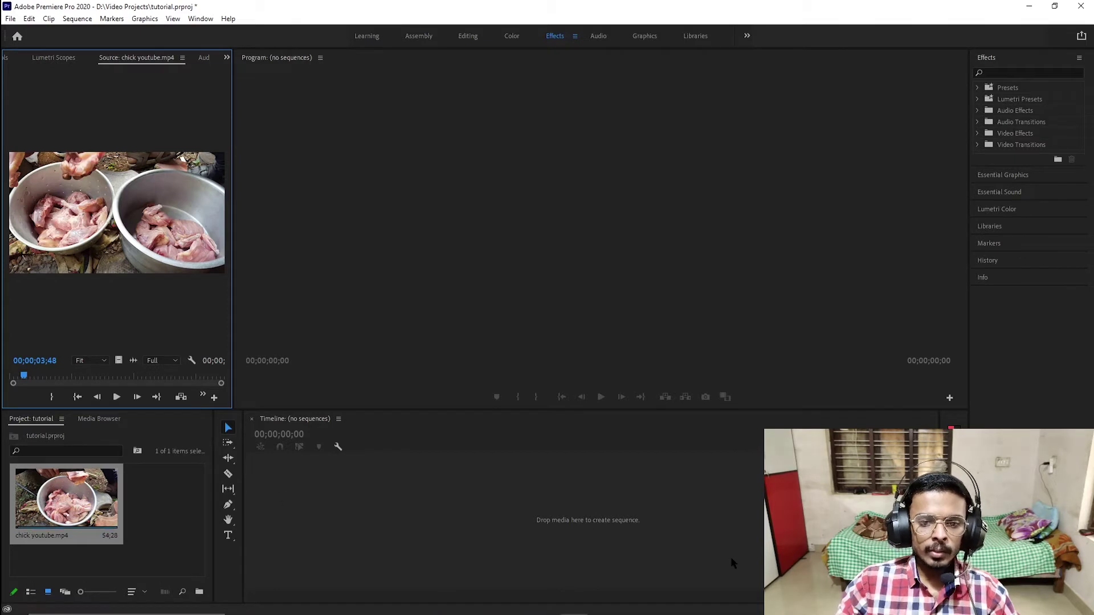
{"action": "left_click", "coordinate": [96, 500]}
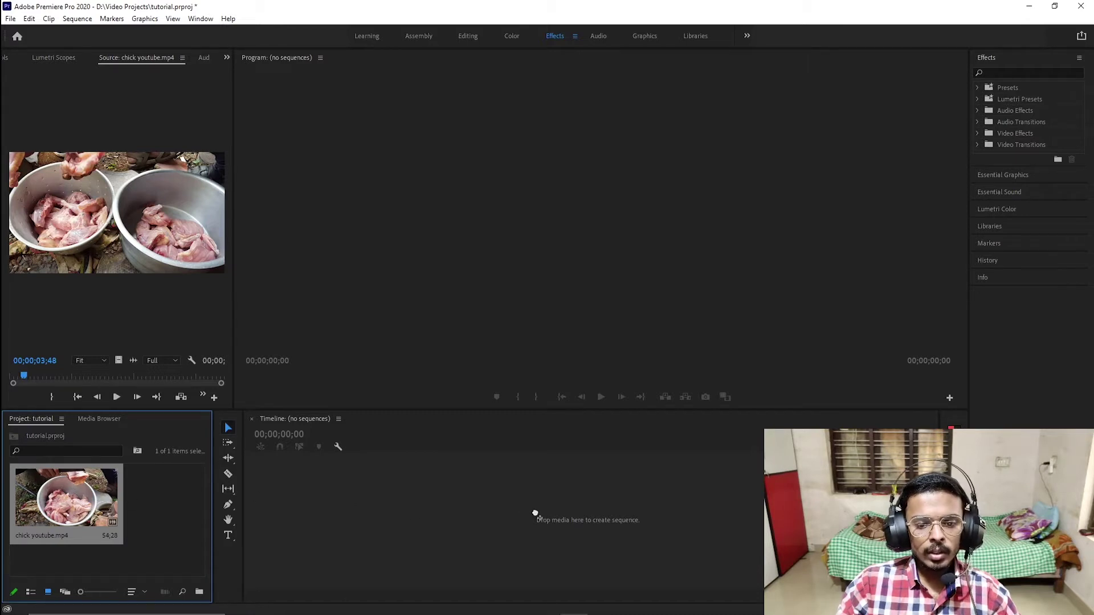
Build a chick youtube sequence from the clip and preview a later frame
{"action": "left_click_drag", "start_coordinate": [66, 500], "coordinate": [535, 515]}
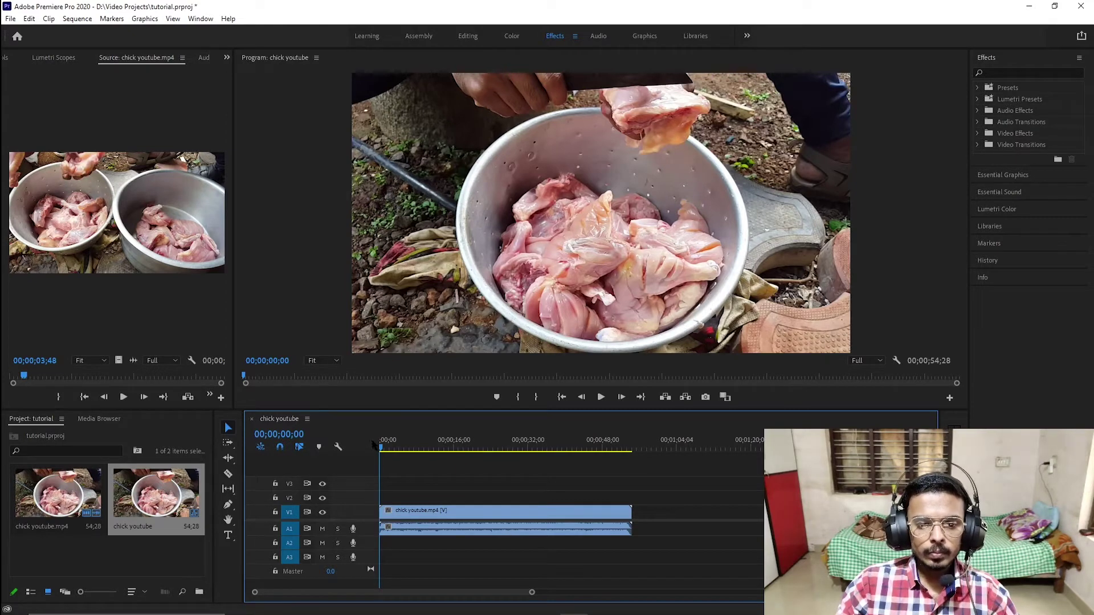
{"action": "mouse_move", "coordinate": [382, 449]}
{"action": "left_mouse_down"}
{"action": "mouse_move", "coordinate": [579, 447]}
{"action": "mouse_move", "coordinate": [446, 462]}
{"action": "mouse_move", "coordinate": [386, 449]}
{"action": "left_mouse_up"}
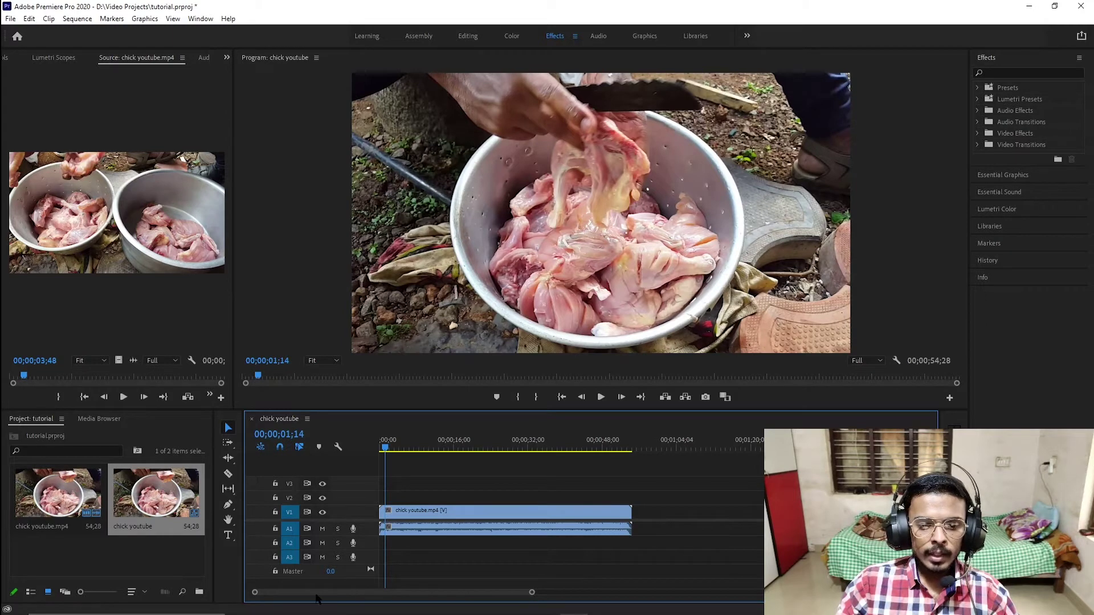
Step frame by frame through the opening, from 00;00;01;10 to 00;00;01;24
{"action": "scroll", "coordinate": [317, 596], "scroll_direction": "down", "scroll_amount": 3}
{"action": "scroll", "coordinate": [307, 587], "scroll_direction": "up", "scroll_amount": 3}
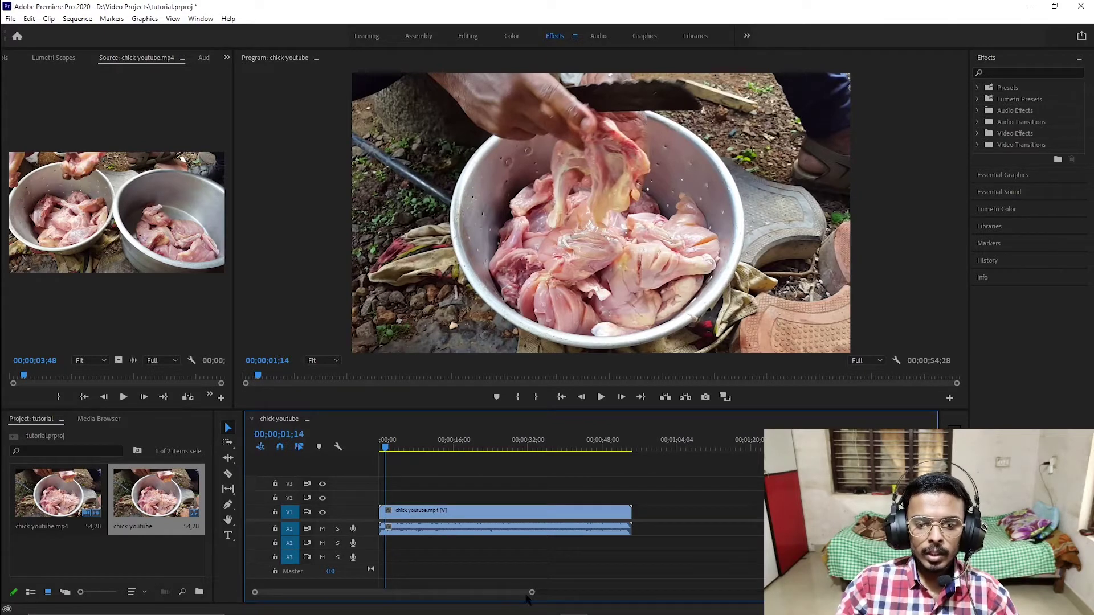
{"action": "mouse_move", "coordinate": [531, 593]}
{"action": "left_mouse_down"}
{"action": "mouse_move", "coordinate": [432, 603]}
{"action": "mouse_move", "coordinate": [541, 580]}
{"action": "mouse_move", "coordinate": [351, 590]}
{"action": "left_mouse_up"}
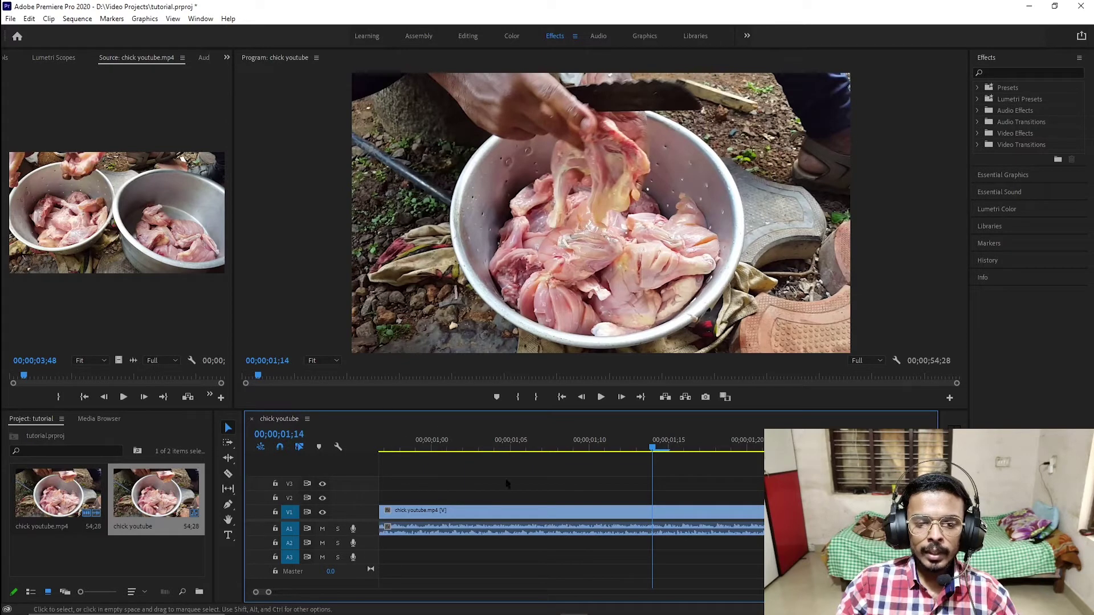
{"action": "left_click", "coordinate": [588, 449]}
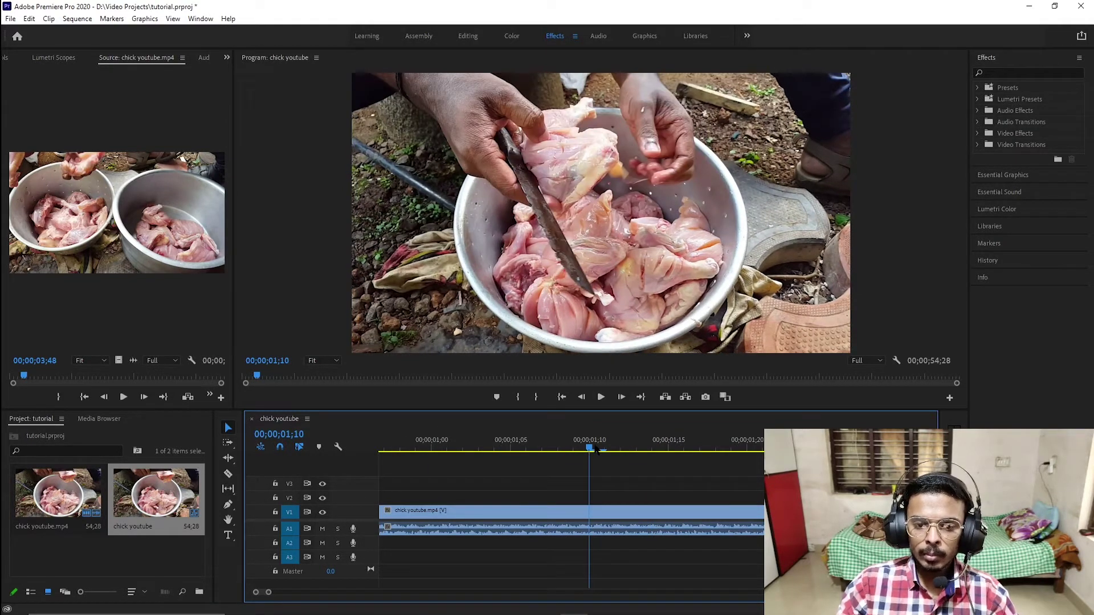
{"action": "left_click_drag", "start_coordinate": [589, 450], "coordinate": [794, 450]}
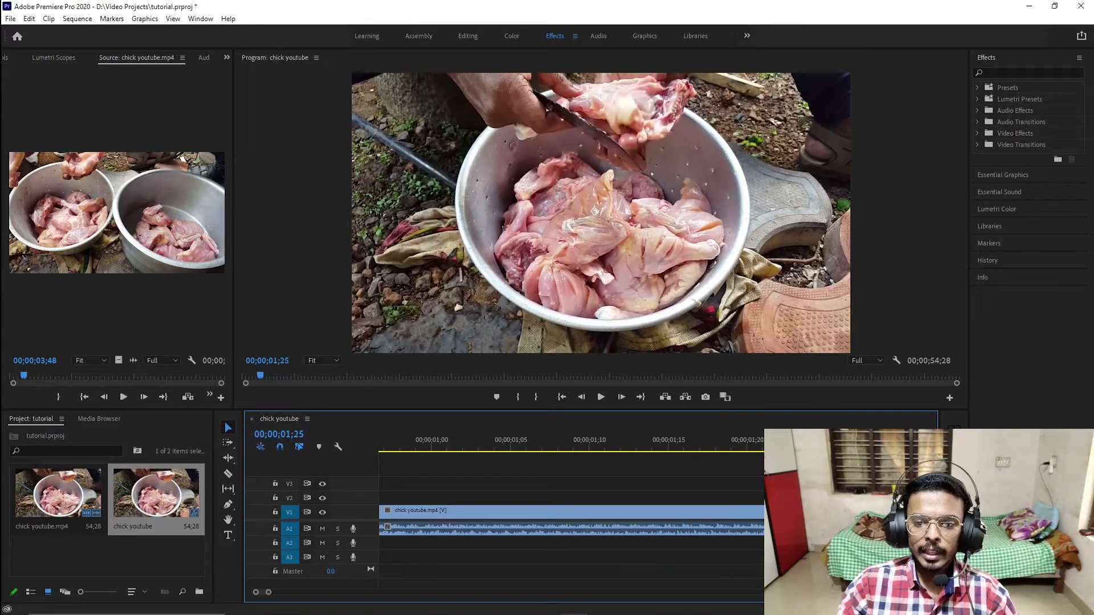
{"action": "left_click_drag", "start_coordinate": [794, 449], "coordinate": [762, 450]}
{"action": "key", "text": "Left"}
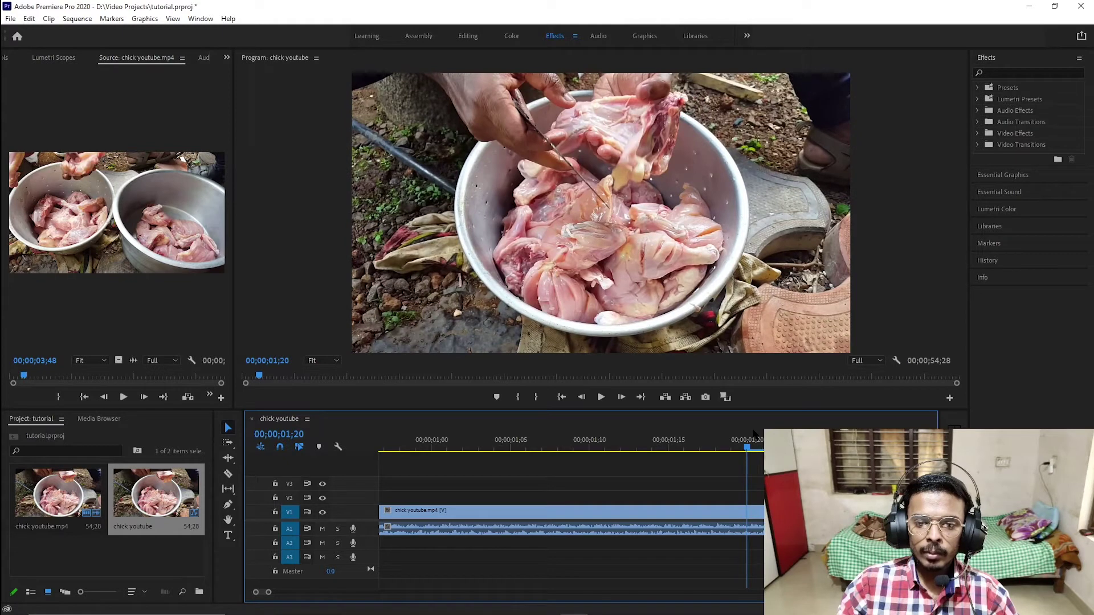
{"action": "key", "text": "Right"}
{"action": "key", "text": "Right"}
{"action": "key", "text": "Right"}
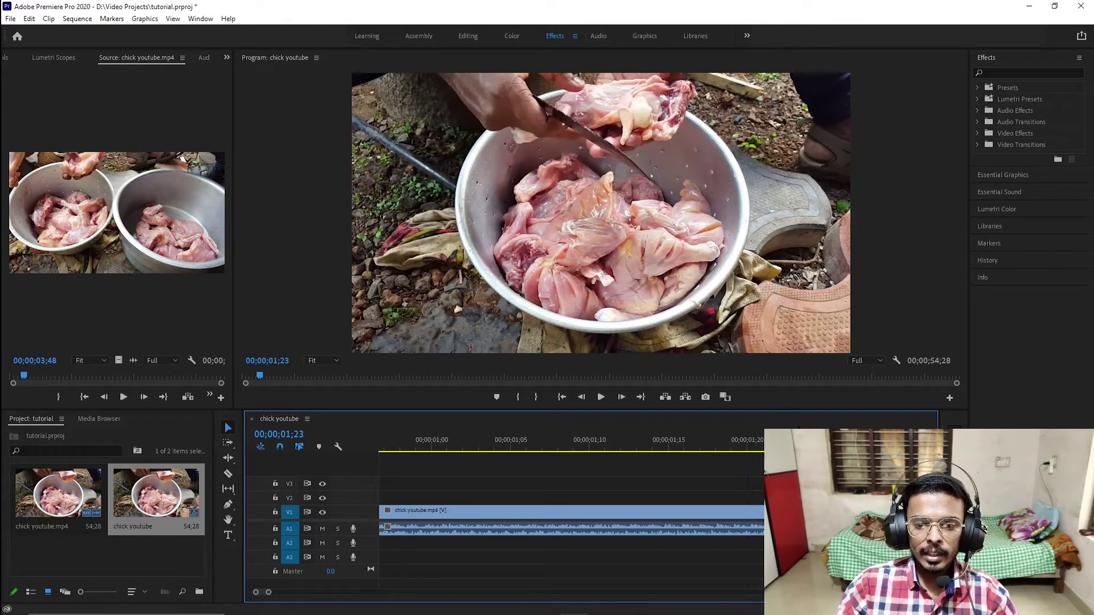
Zoom the timeline out to show the whole 54;28 clip and clear the bin selection
{"action": "left_click_drag", "start_coordinate": [271, 594], "coordinate": [634, 592]}
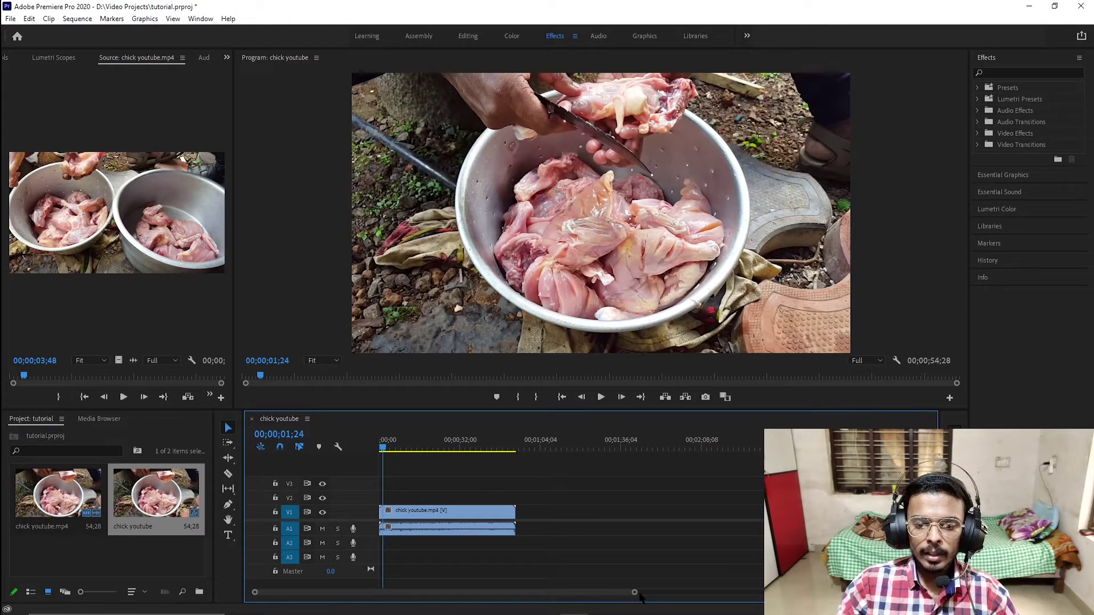
{"action": "left_click_drag", "start_coordinate": [634, 596], "coordinate": [855, 593]}
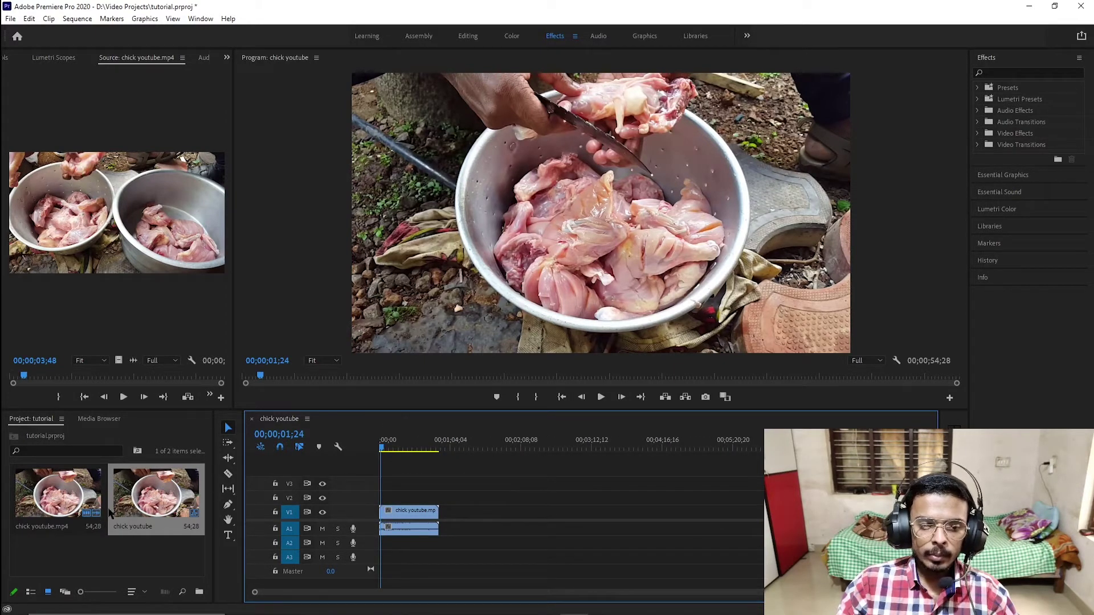
{"action": "left_click", "coordinate": [101, 554]}
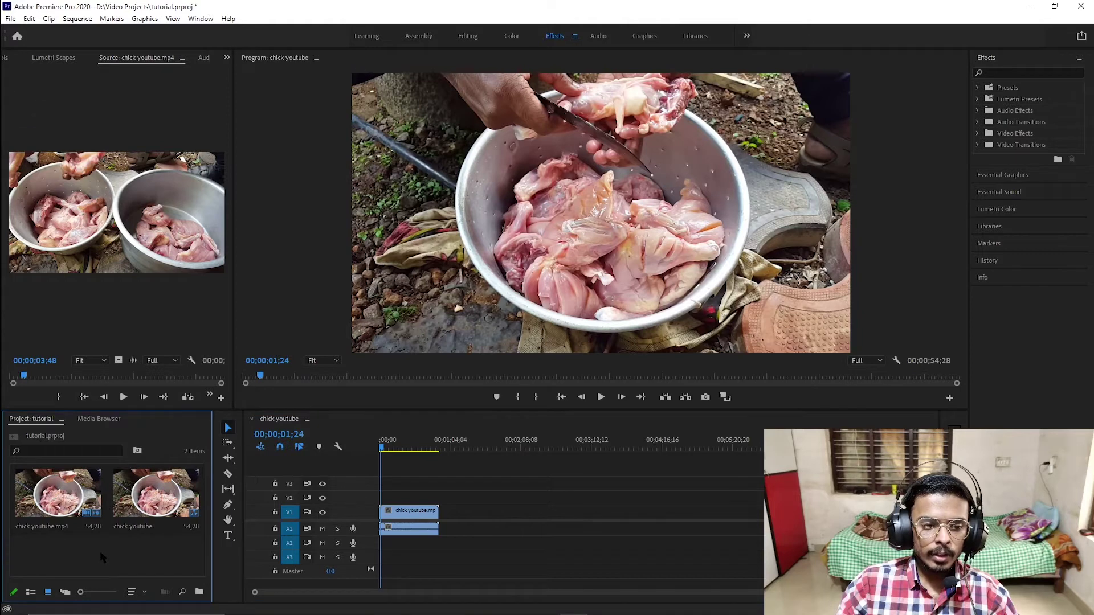
Import the 7;27 startHD.mp4 clip from D:\youtube into the Project panel
{"action": "double_click", "coordinate": [101, 552]}
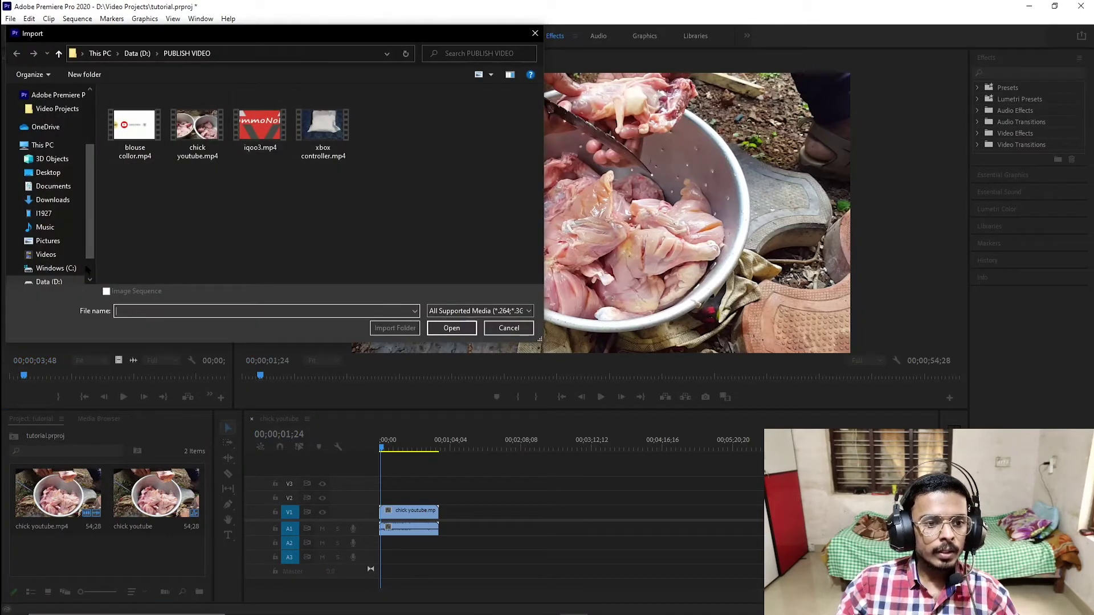
{"action": "left_click", "coordinate": [49, 282]}
{"action": "scroll", "coordinate": [295, 210], "scroll_direction": "down", "scroll_amount": 1}
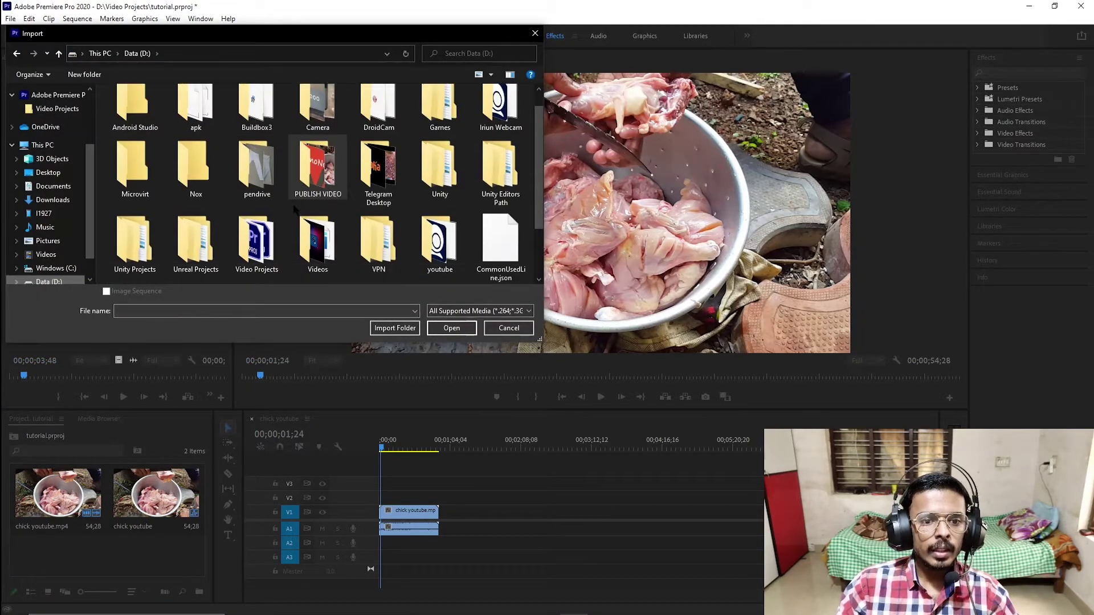
{"action": "double_click", "coordinate": [454, 255]}
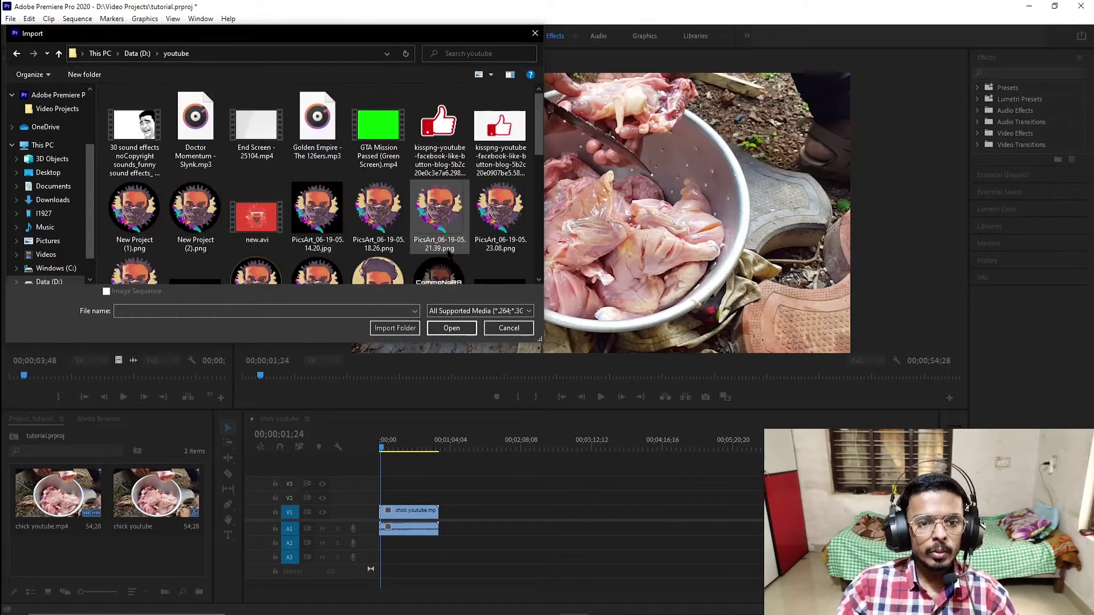
{"action": "scroll", "coordinate": [334, 239], "scroll_direction": "down", "scroll_amount": 3}
{"action": "scroll", "coordinate": [334, 238], "scroll_direction": "down", "scroll_amount": 3}
{"action": "scroll", "coordinate": [334, 238], "scroll_direction": "up", "scroll_amount": 1}
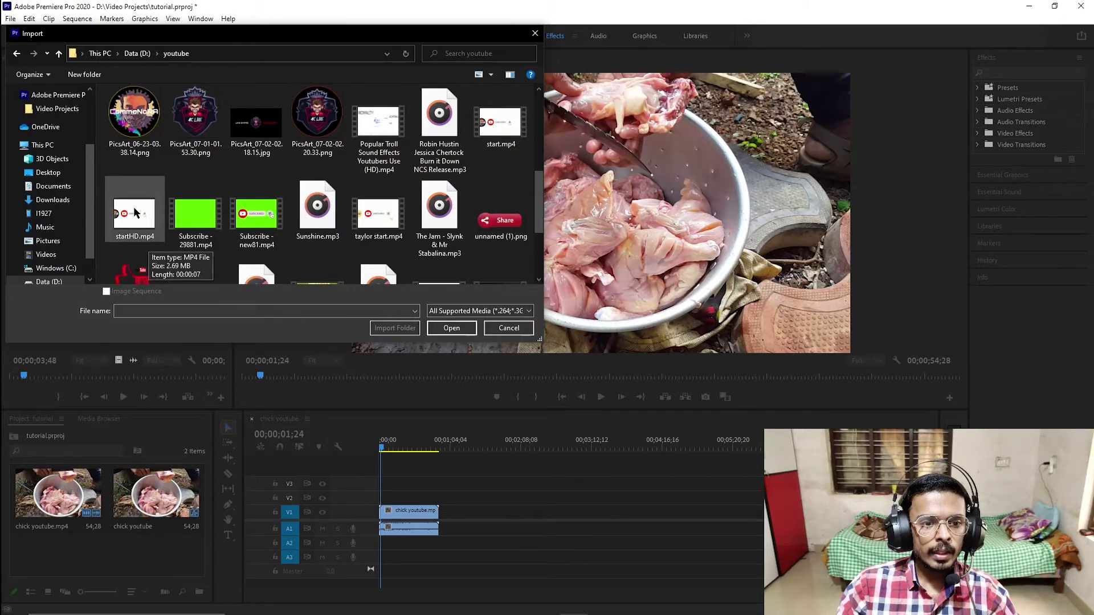
{"action": "left_click_drag", "start_coordinate": [135, 212], "coordinate": [477, 483]}
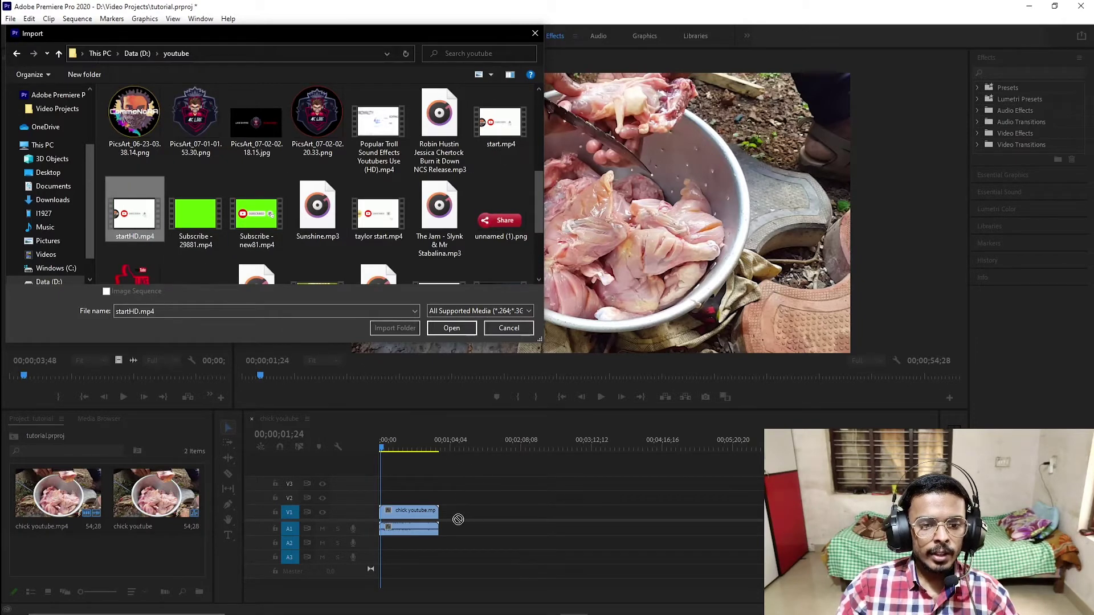
{"action": "left_click_drag", "start_coordinate": [146, 564], "coordinate": [146, 216]}
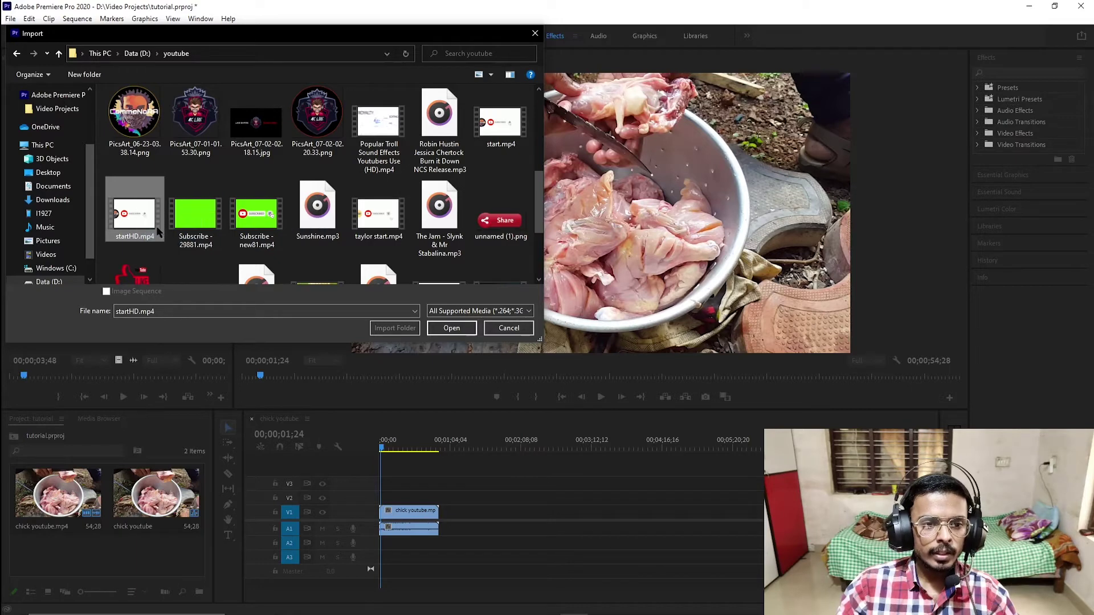
{"action": "double_click", "coordinate": [146, 217]}
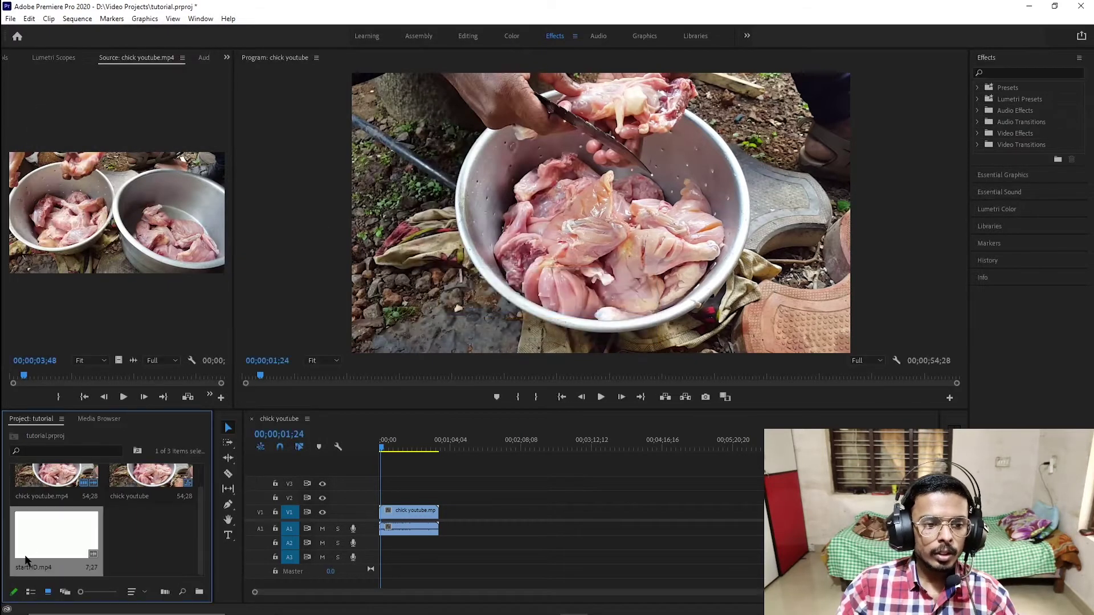
Shift the chicken clip later to free the start of the sequence
{"action": "left_click", "coordinate": [410, 515]}
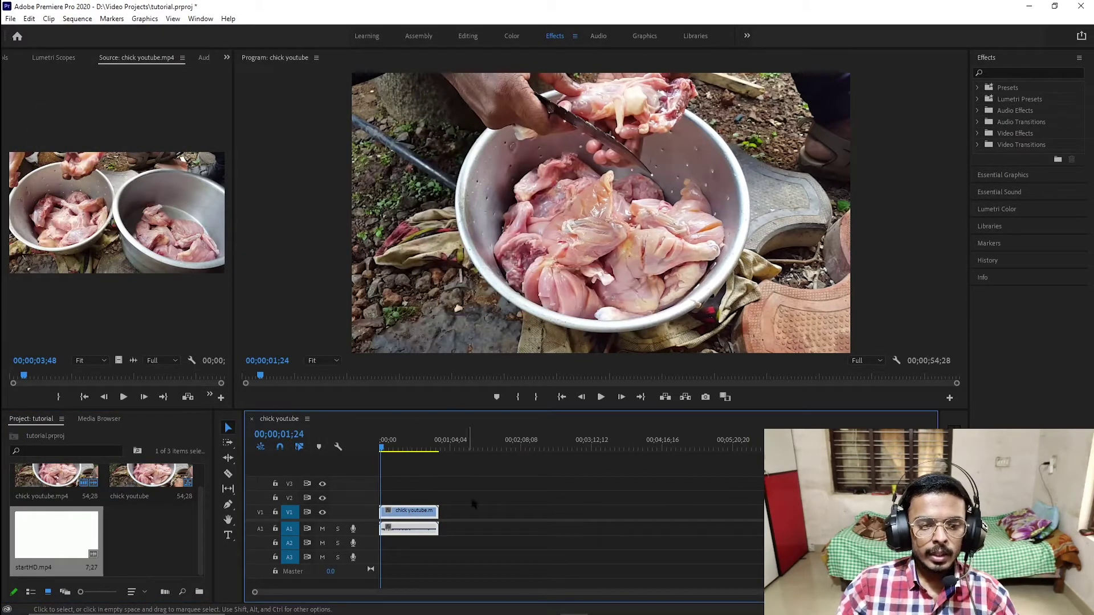
{"action": "mouse_move", "coordinate": [433, 614]}
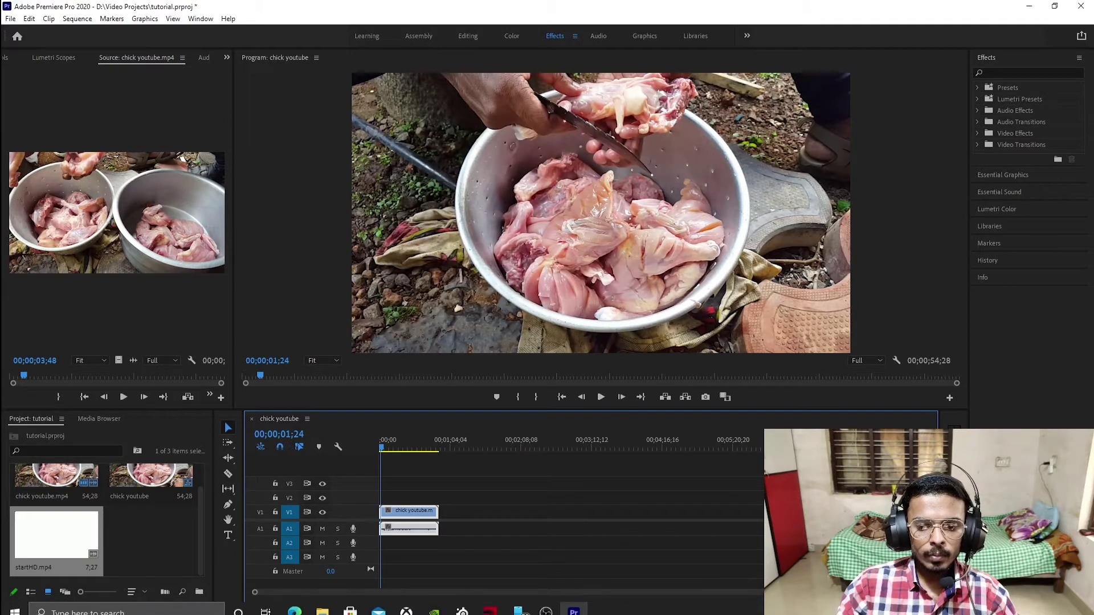
{"action": "scroll", "coordinate": [450, 523], "scroll_direction": "up", "scroll_amount": 5}
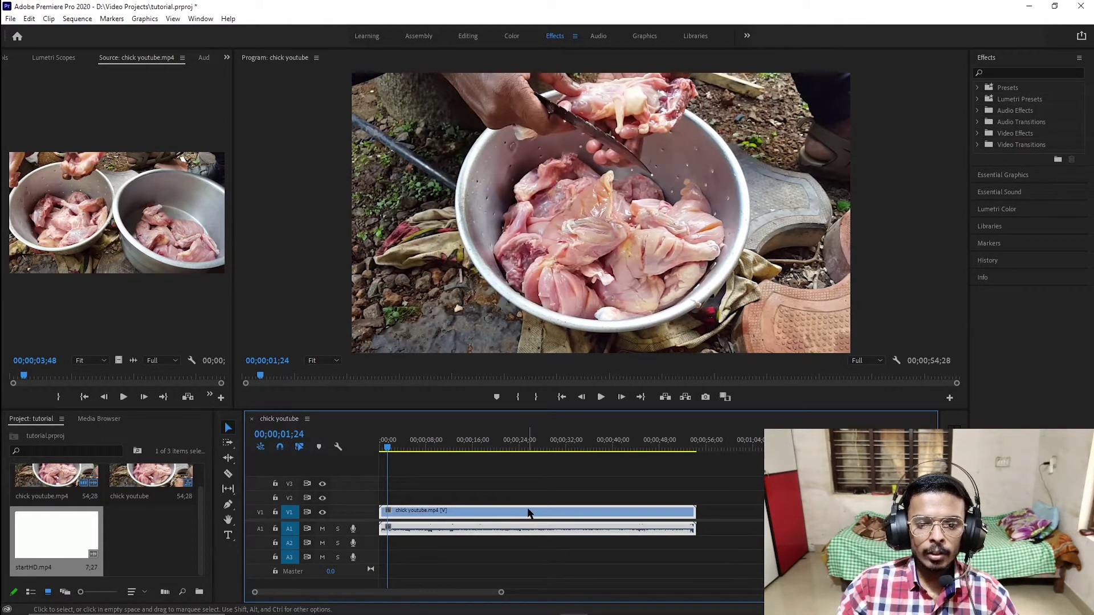
{"action": "left_click_drag", "start_coordinate": [519, 514], "coordinate": [553, 514]}
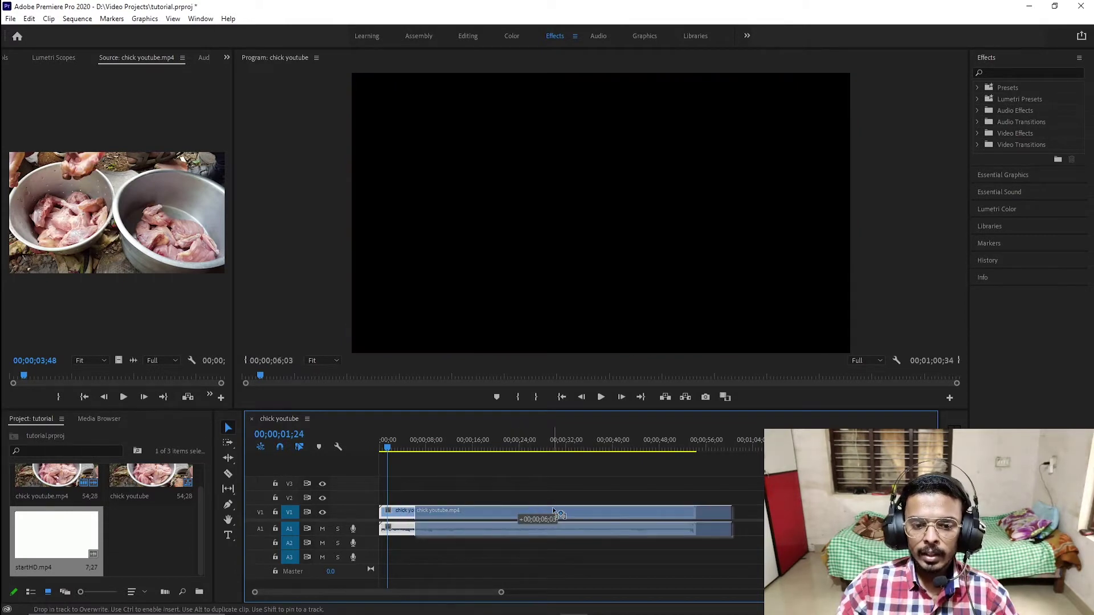
Place startHD.mp4 at the sequence start and close the gap behind it
{"action": "left_click_drag", "start_coordinate": [64, 528], "coordinate": [382, 520]}
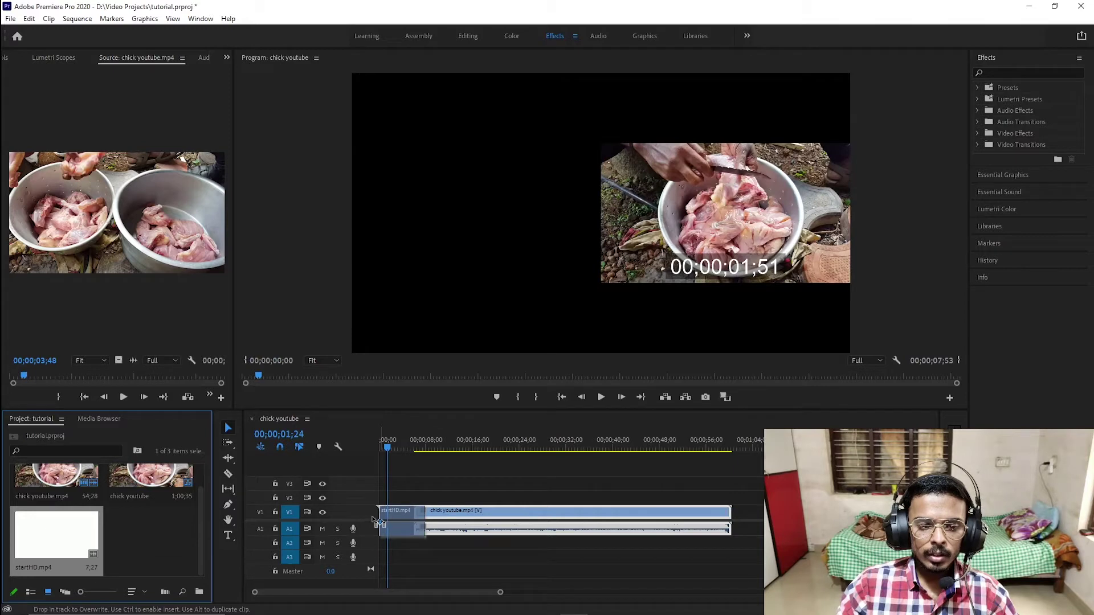
{"action": "left_click_drag", "start_coordinate": [382, 520], "coordinate": [125, 555]}
{"action": "left_click_drag", "start_coordinate": [546, 516], "coordinate": [599, 516]}
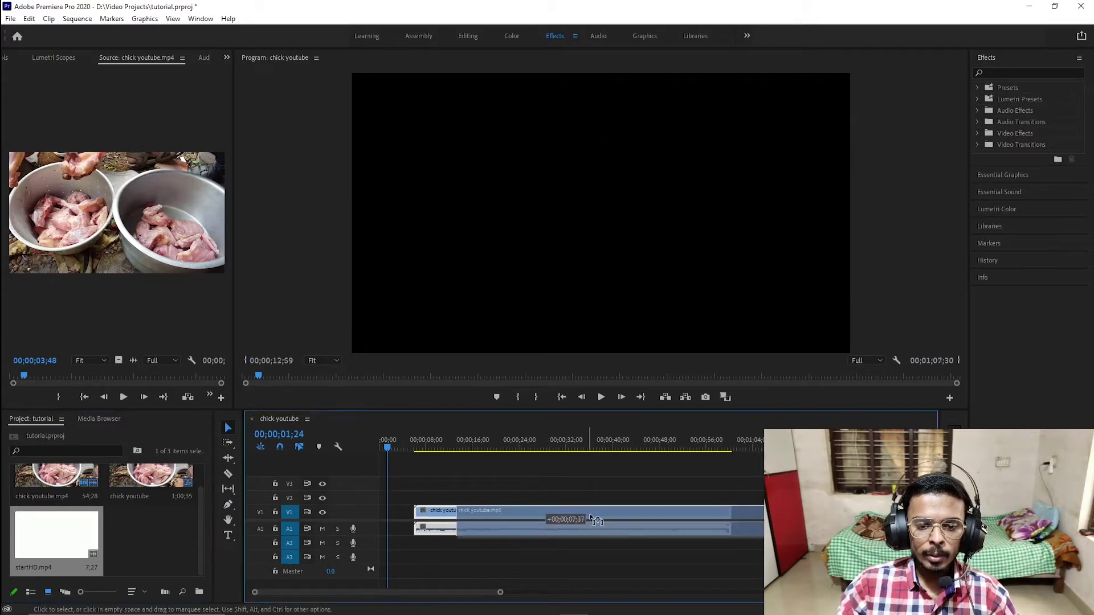
{"action": "left_click_drag", "start_coordinate": [57, 533], "coordinate": [402, 516]}
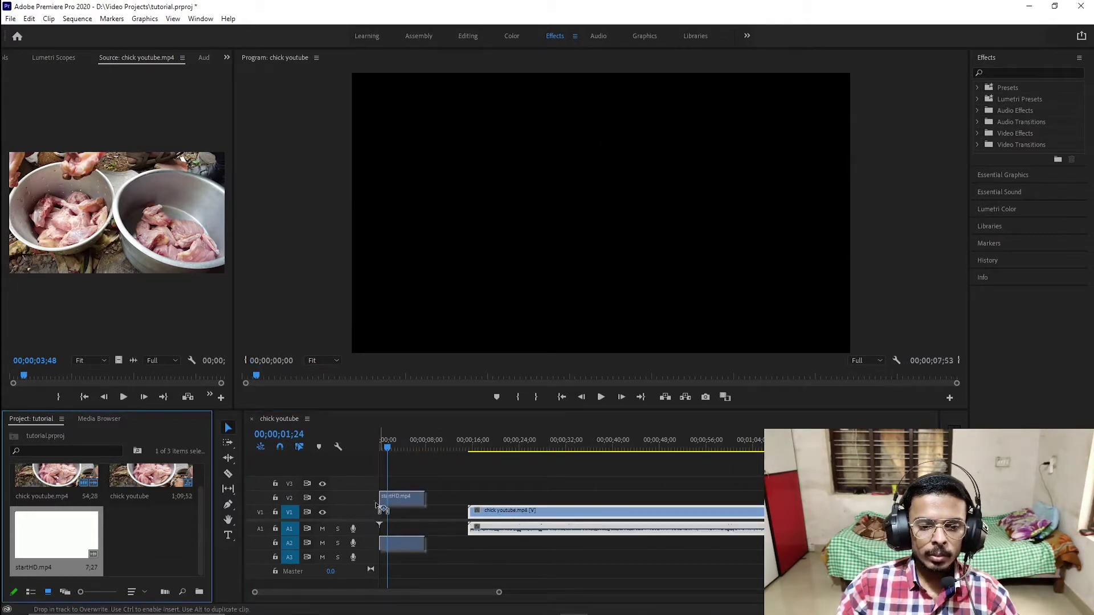
{"action": "left_click_drag", "start_coordinate": [678, 517], "coordinate": [606, 523]}
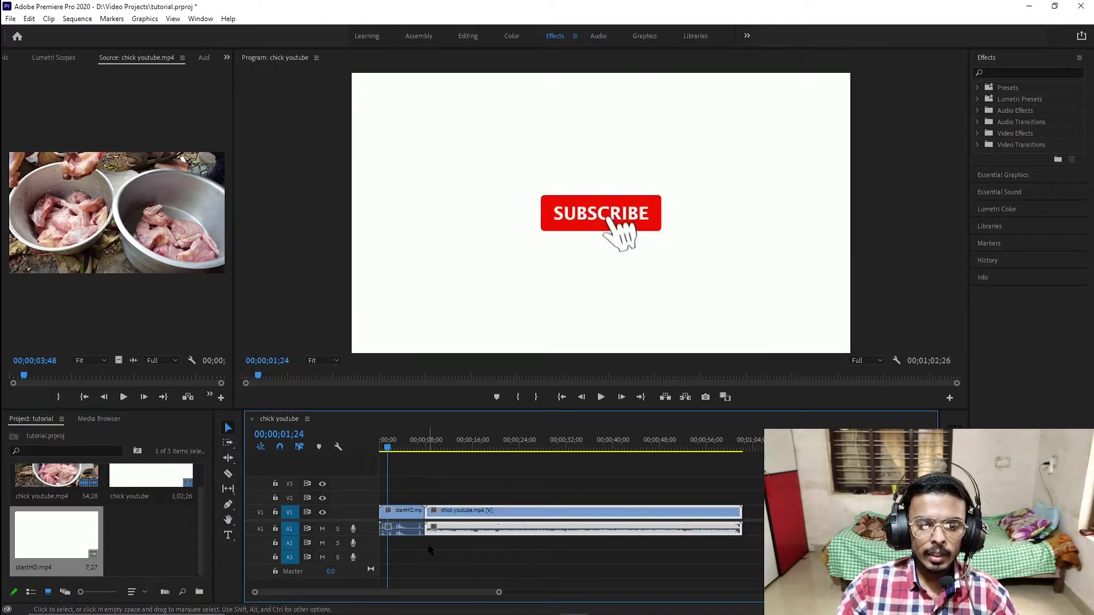
Zoom in where the intro ends and nudge the chick youtube clip slightly later
{"action": "left_click", "coordinate": [425, 446]}
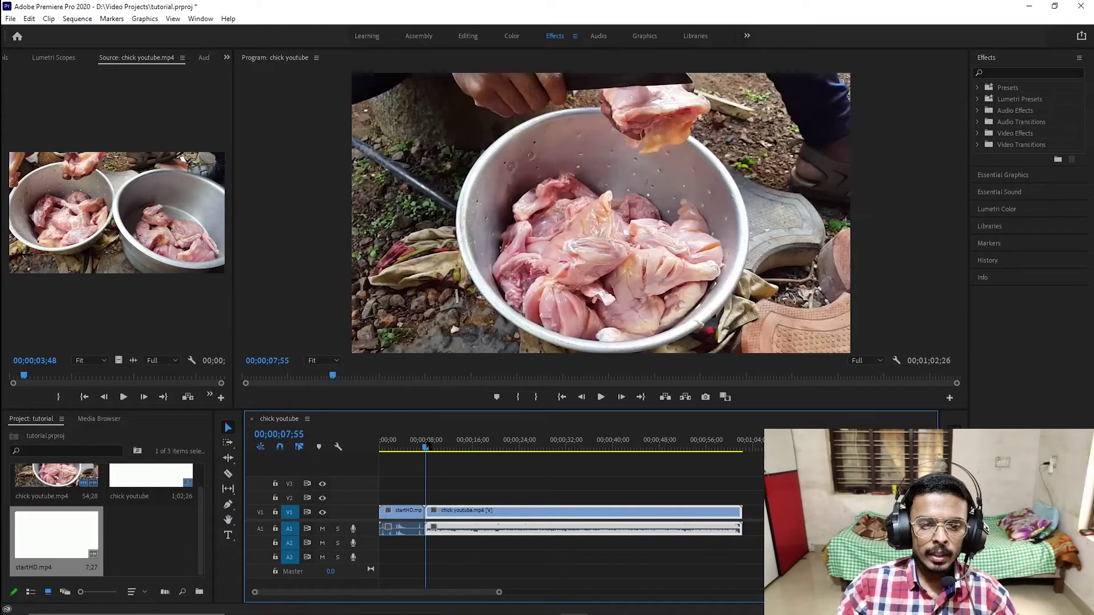
{"action": "left_click_drag", "start_coordinate": [505, 591], "coordinate": [408, 586]}
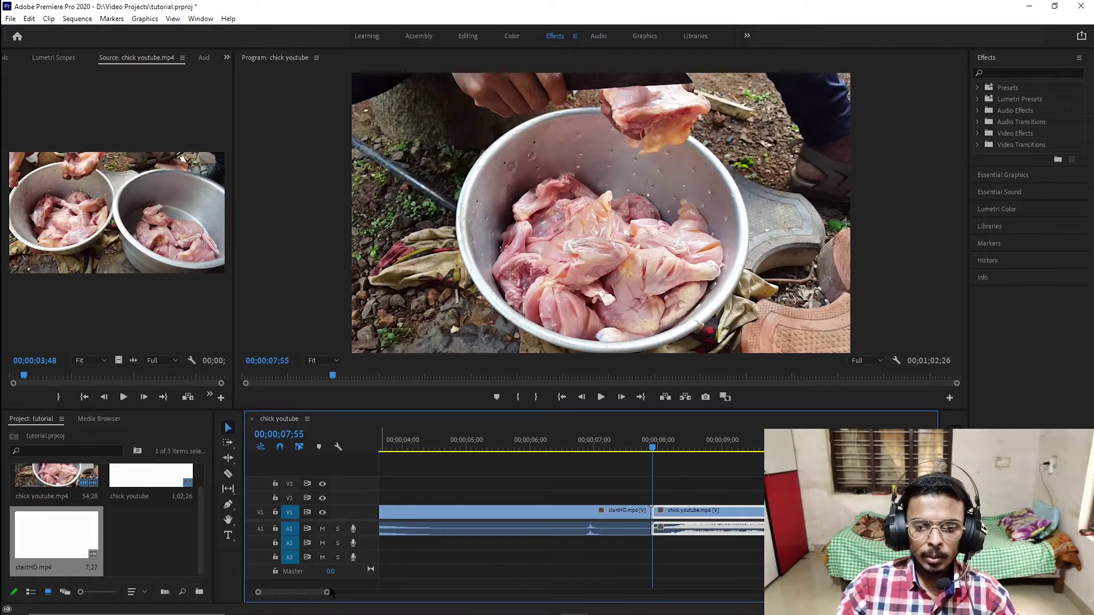
{"action": "left_click_drag", "start_coordinate": [326, 592], "coordinate": [312, 593]}
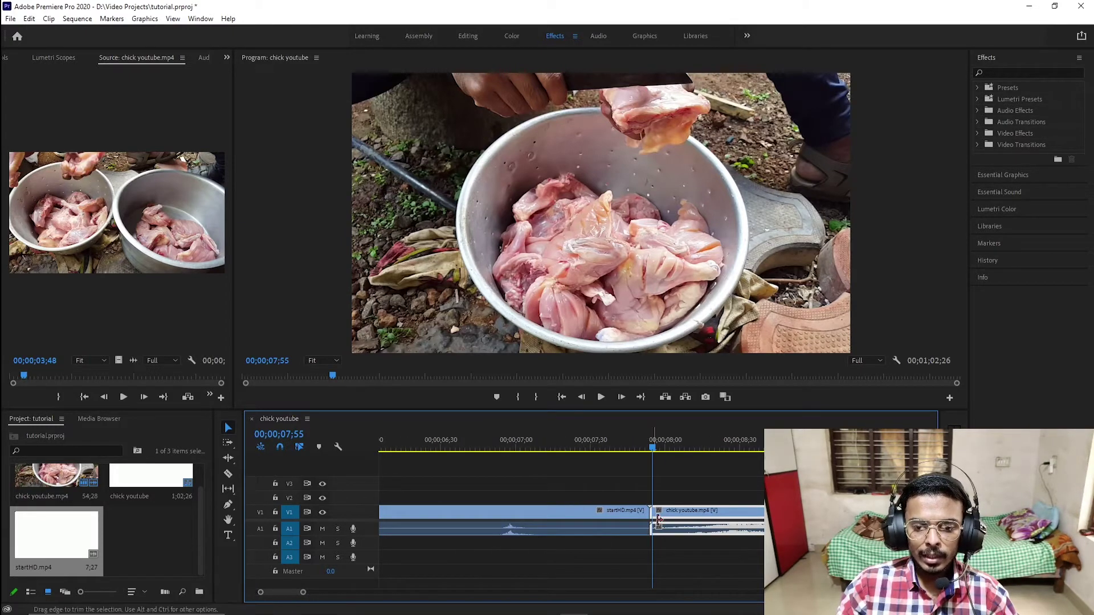
{"action": "left_click_drag", "start_coordinate": [673, 518], "coordinate": [684, 519]}
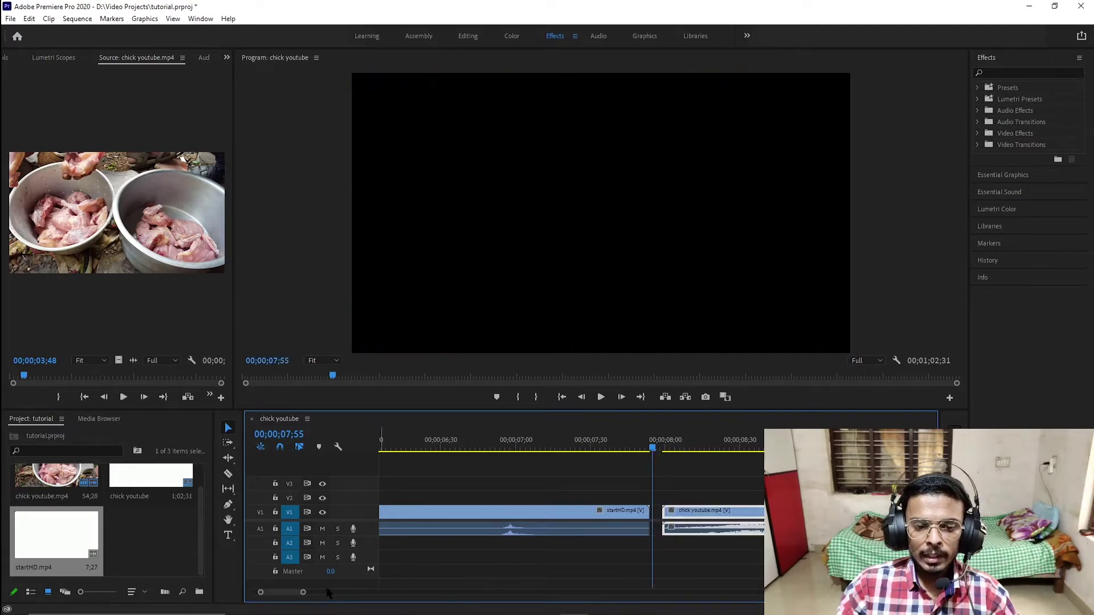
{"action": "left_click_drag", "start_coordinate": [303, 593], "coordinate": [408, 594]}
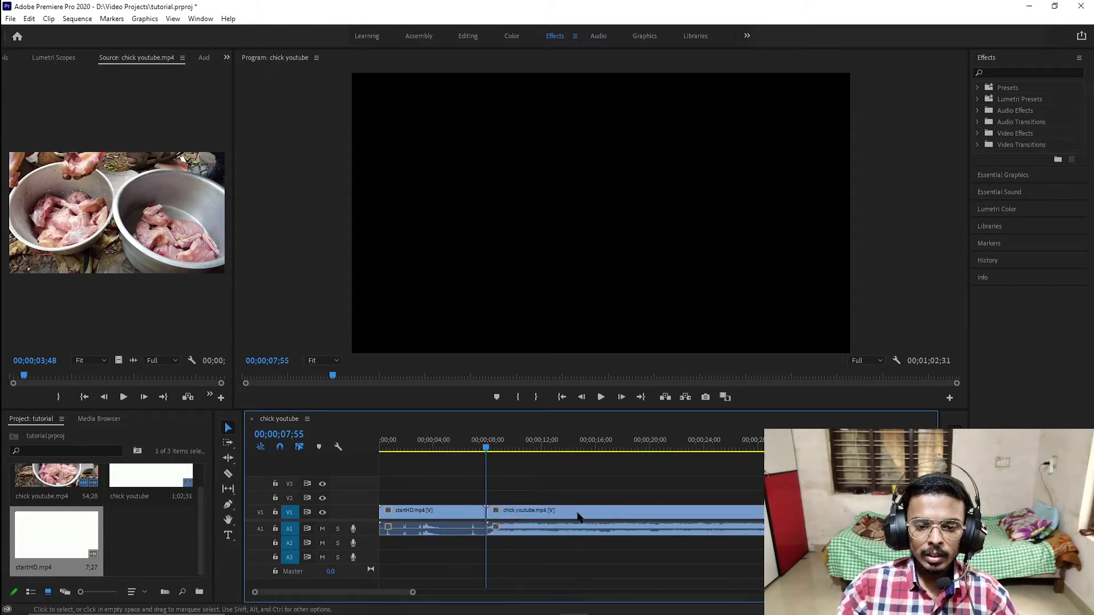
Inspect the sequence around 14;36 to 15 seconds, then return the playhead to 07;54
{"action": "left_click", "coordinate": [587, 449]}
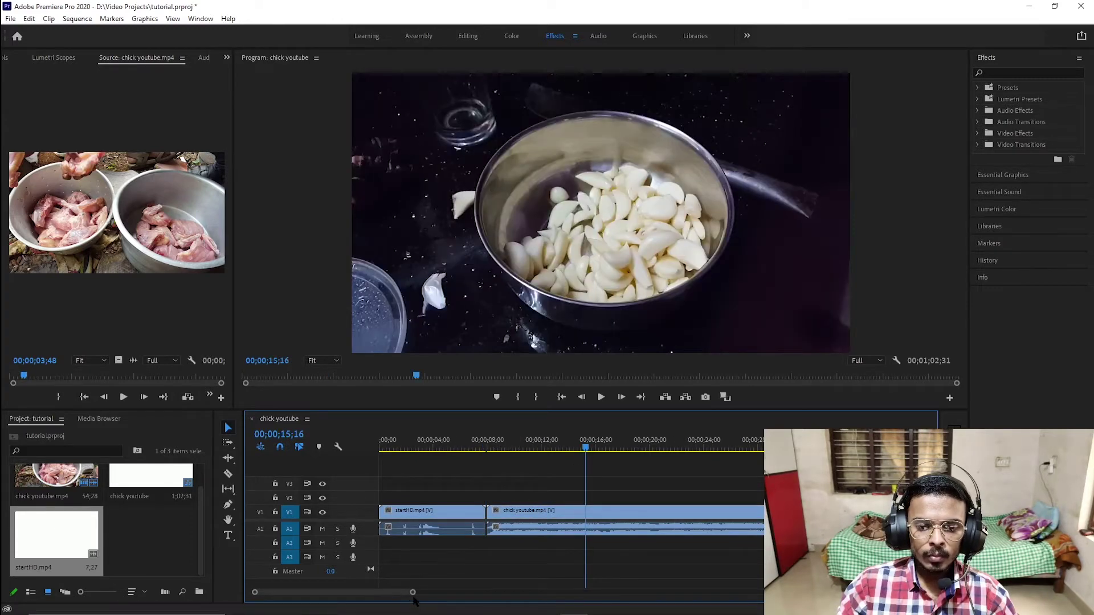
{"action": "left_click_drag", "start_coordinate": [412, 593], "coordinate": [485, 592]}
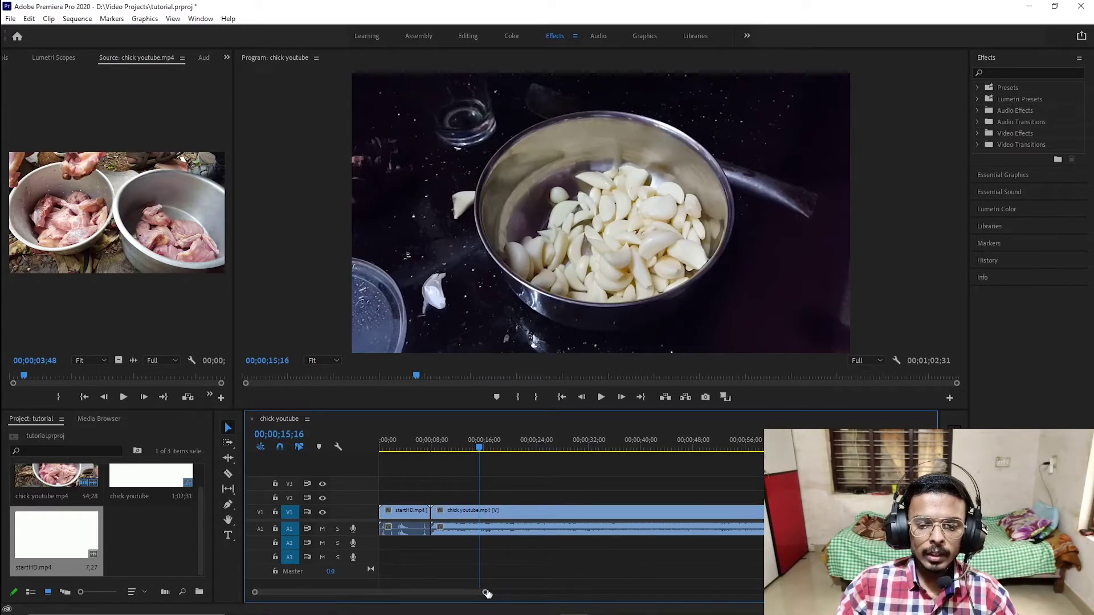
{"action": "left_click_drag", "start_coordinate": [487, 594], "coordinate": [368, 593]}
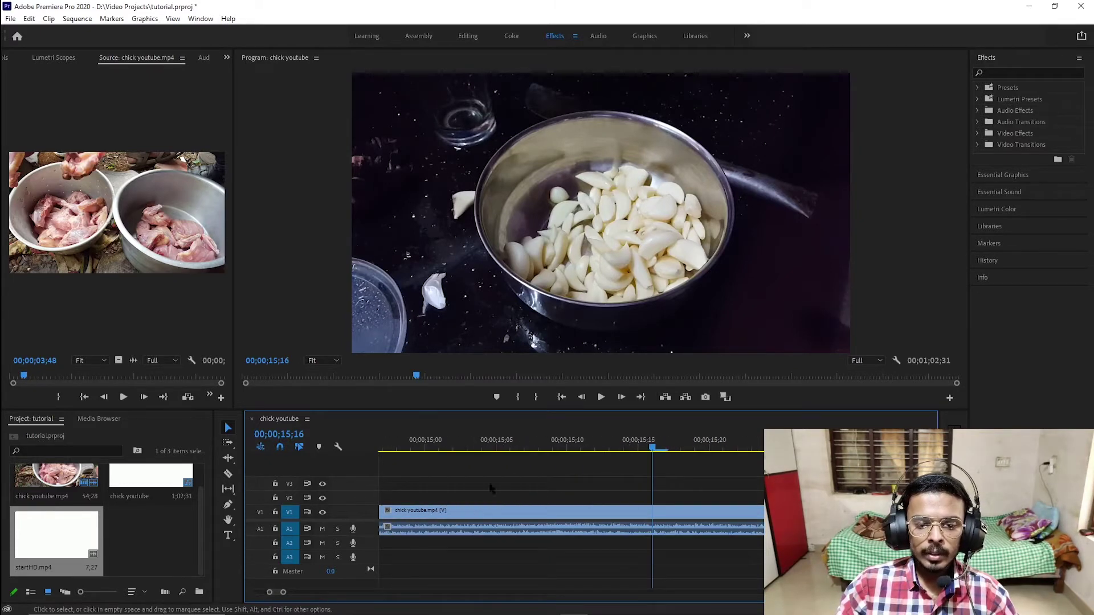
{"action": "left_click_drag", "start_coordinate": [495, 445], "coordinate": [331, 462]}
{"action": "left_click_drag", "start_coordinate": [283, 593], "coordinate": [354, 595]}
{"action": "left_click", "coordinate": [510, 449]}
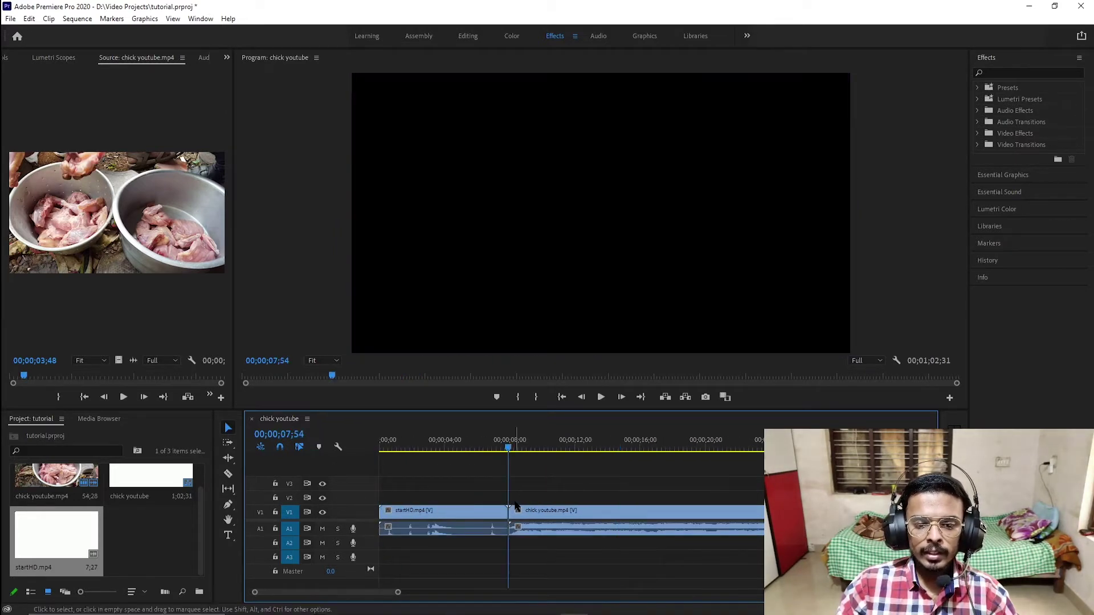
Move the chick audio down to A3 and snap its video onto V1 right after startHD
{"action": "left_click_drag", "start_coordinate": [533, 541], "coordinate": [561, 513]}
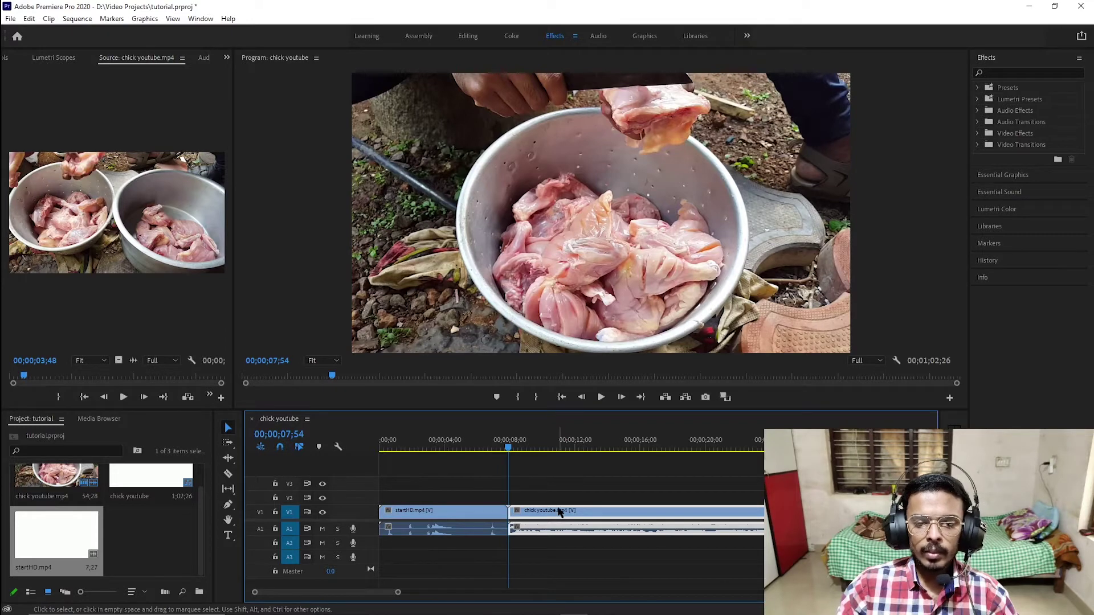
{"action": "left_click", "coordinate": [420, 519]}
{"action": "mouse_move", "coordinate": [551, 515]}
{"action": "left_mouse_down"}
{"action": "mouse_move", "coordinate": [508, 505]}
{"action": "mouse_move", "coordinate": [581, 499]}
{"action": "left_mouse_up"}
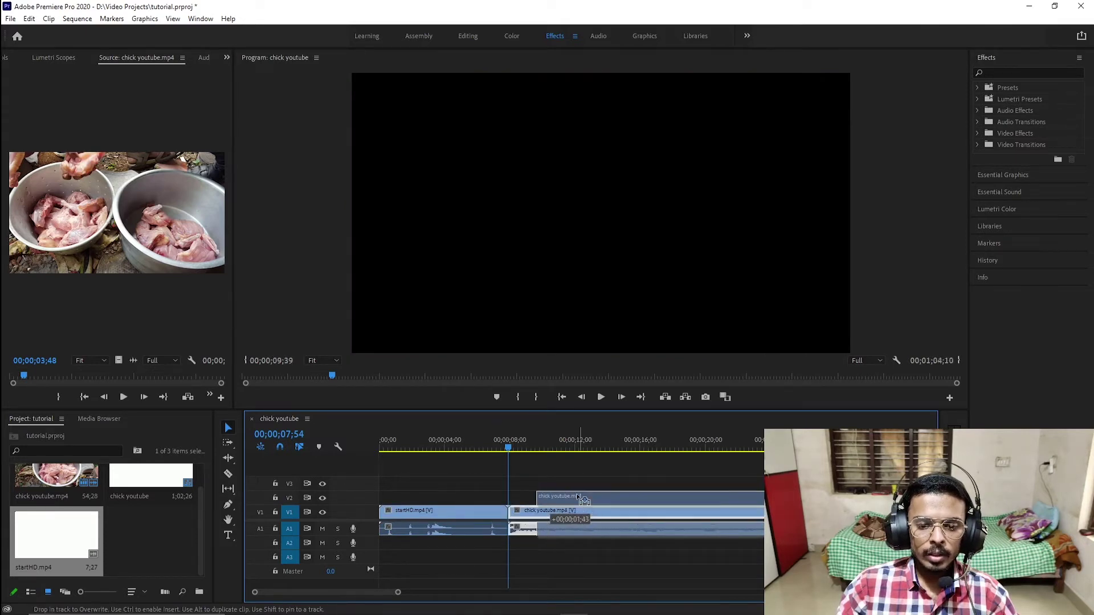
{"action": "left_click_drag", "start_coordinate": [578, 497], "coordinate": [517, 497]}
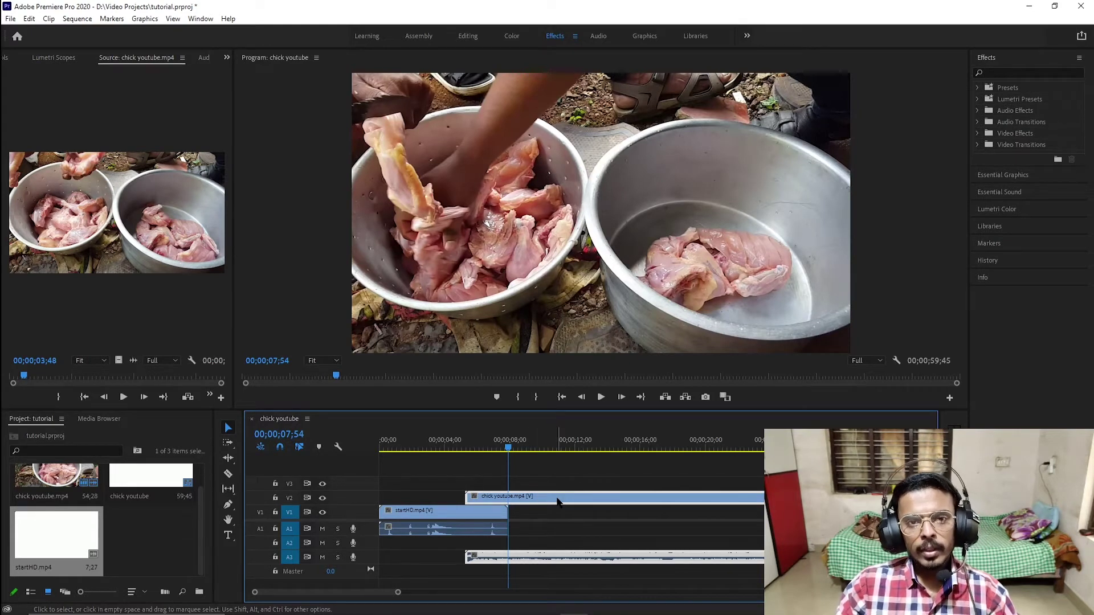
{"action": "mouse_move", "coordinate": [563, 502]}
{"action": "left_mouse_down"}
{"action": "mouse_move", "coordinate": [555, 489]}
{"action": "mouse_move", "coordinate": [560, 509]}
{"action": "mouse_move", "coordinate": [611, 517]}
{"action": "left_mouse_up"}
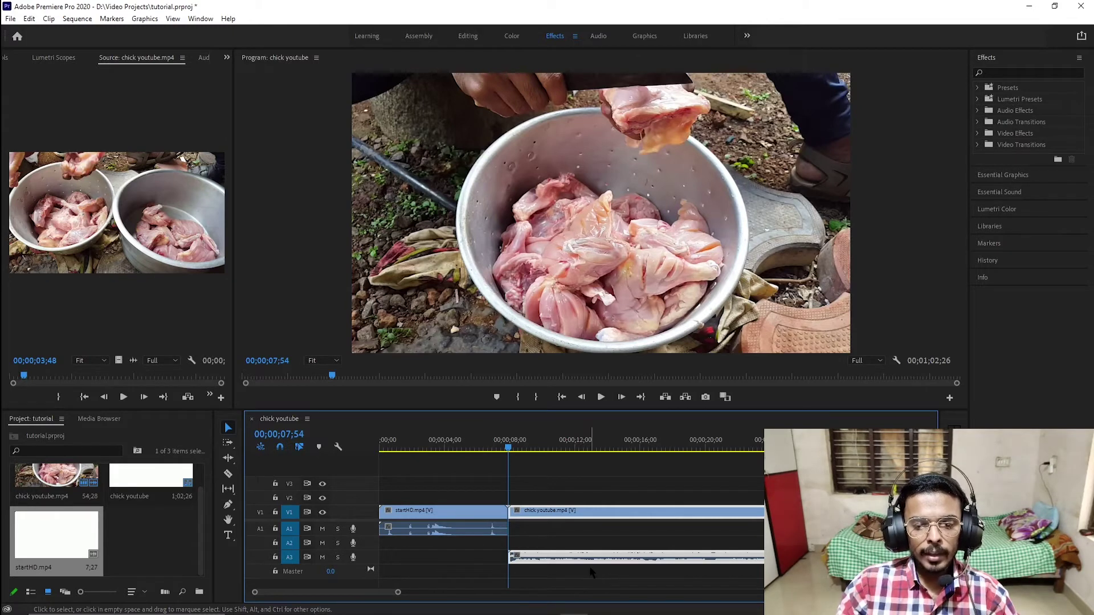
Move the chick audio back to A1 and razor-cut the chick youtube clip just after the intro
{"action": "left_click_drag", "start_coordinate": [593, 559], "coordinate": [601, 531]}
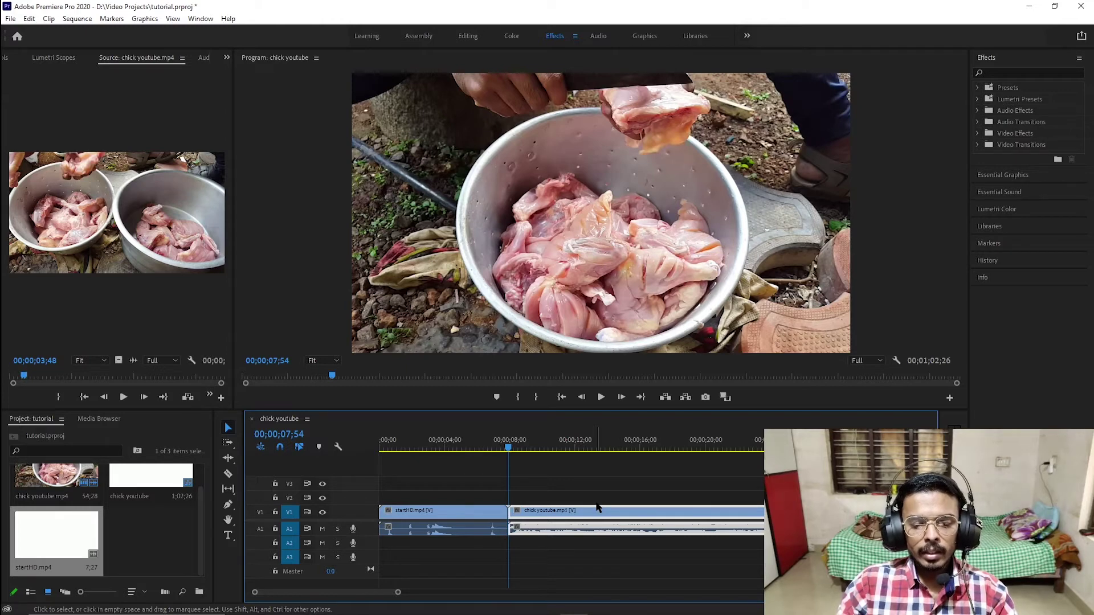
{"action": "key", "text": "c"}
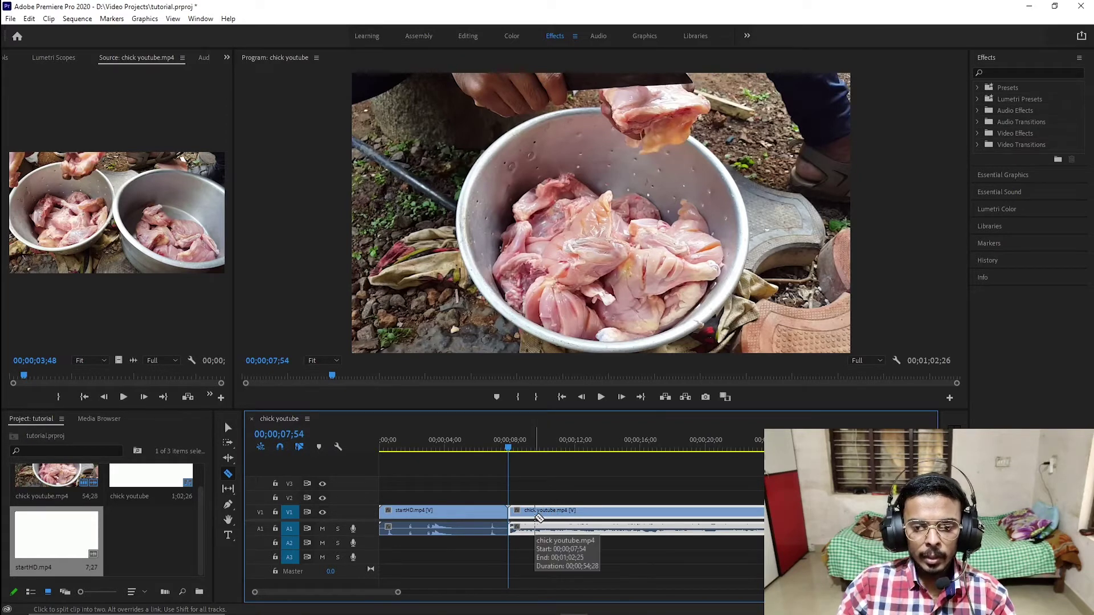
{"action": "left_click", "coordinate": [536, 518]}
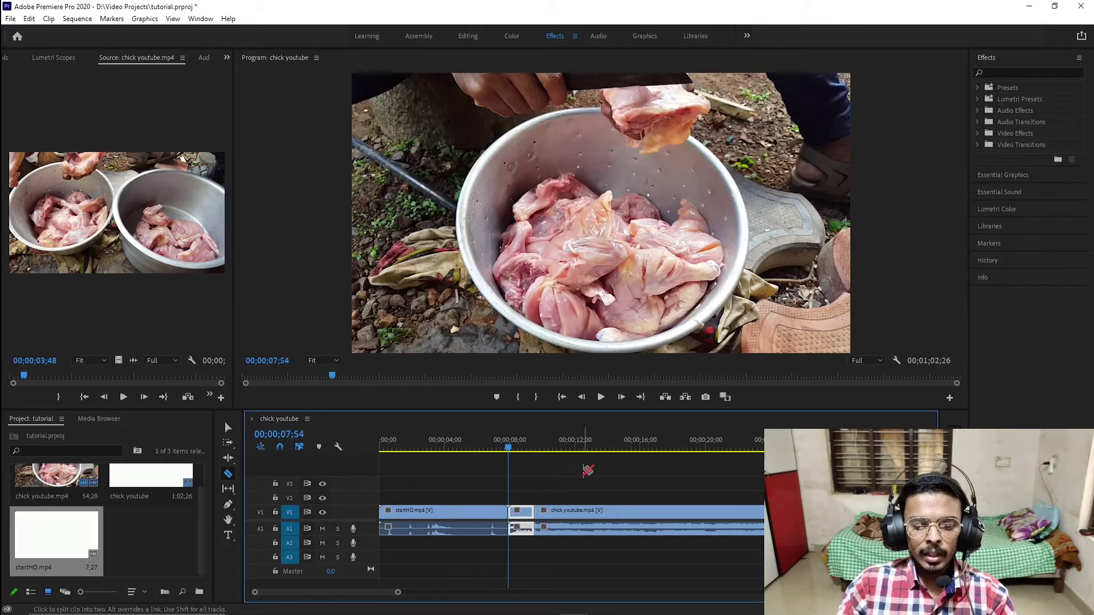
{"action": "key", "text": "v"}
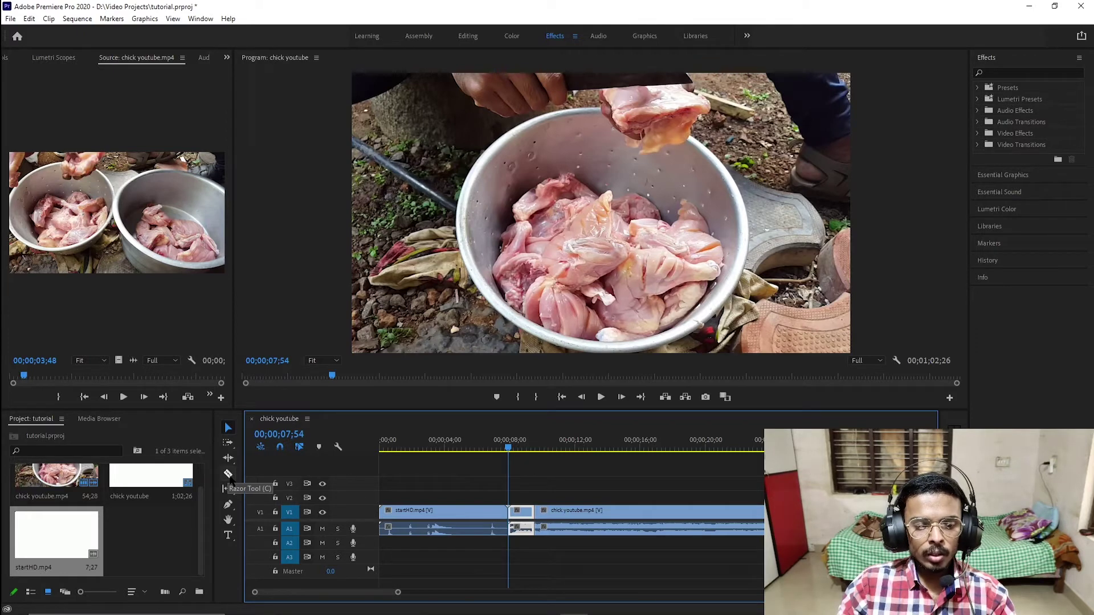
Make a second cut and delete the 01;53 piece between the cuts, leaving a gap
{"action": "left_click", "coordinate": [228, 475]}
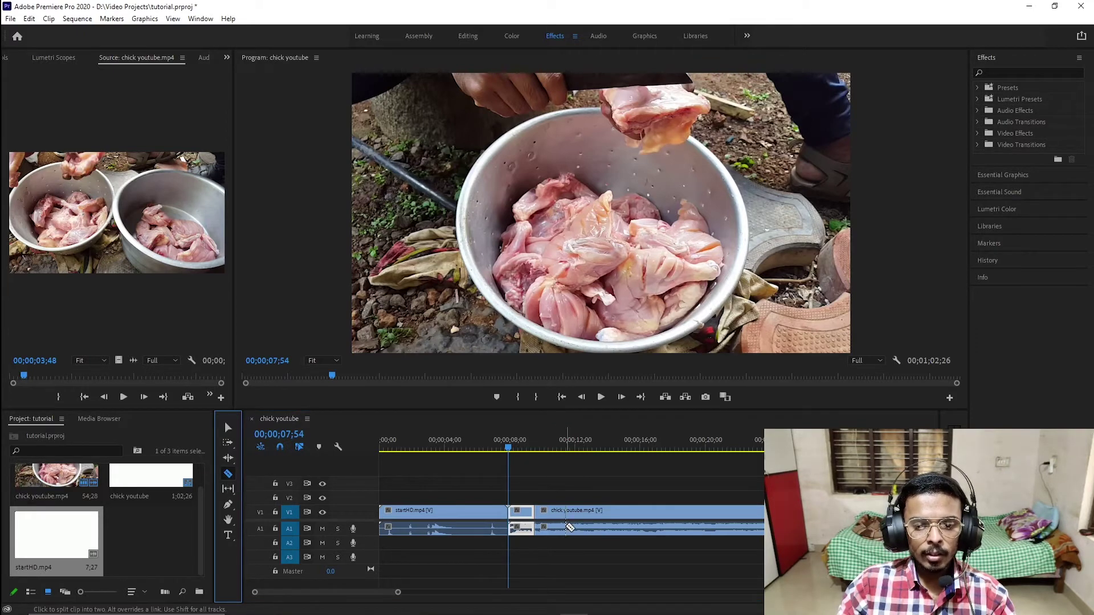
{"action": "left_click", "coordinate": [567, 527]}
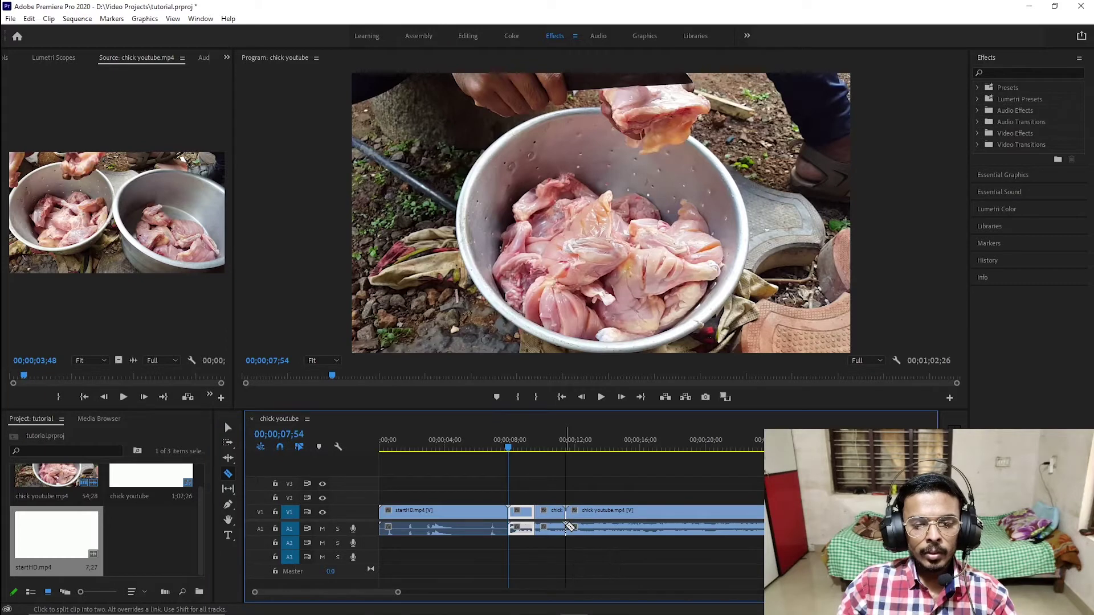
{"action": "key", "text": "v"}
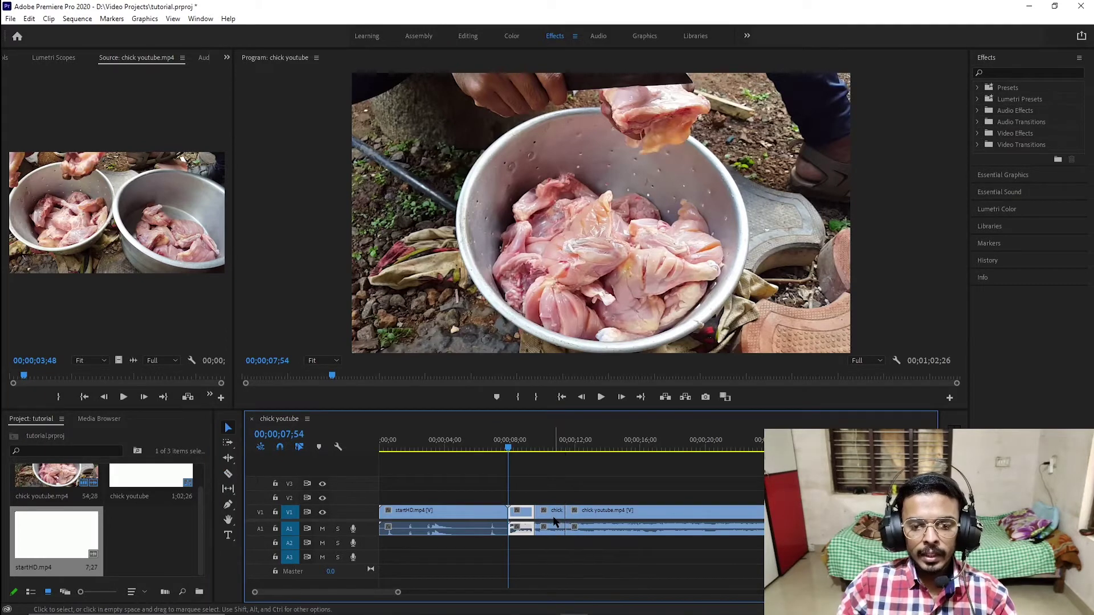
{"action": "left_click", "coordinate": [554, 520]}
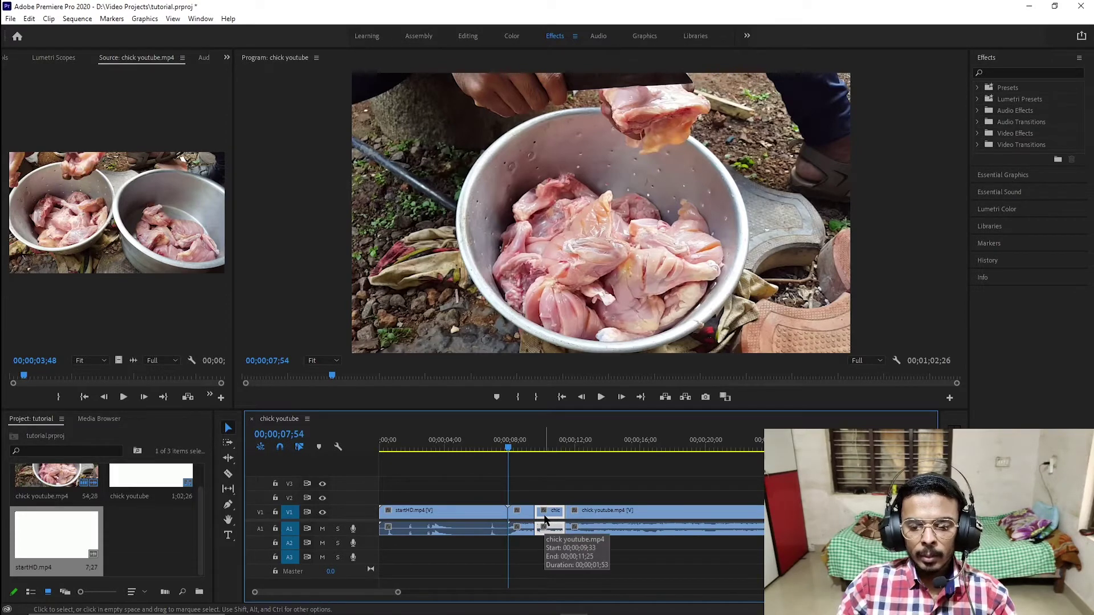
{"action": "key", "text": "Delete"}
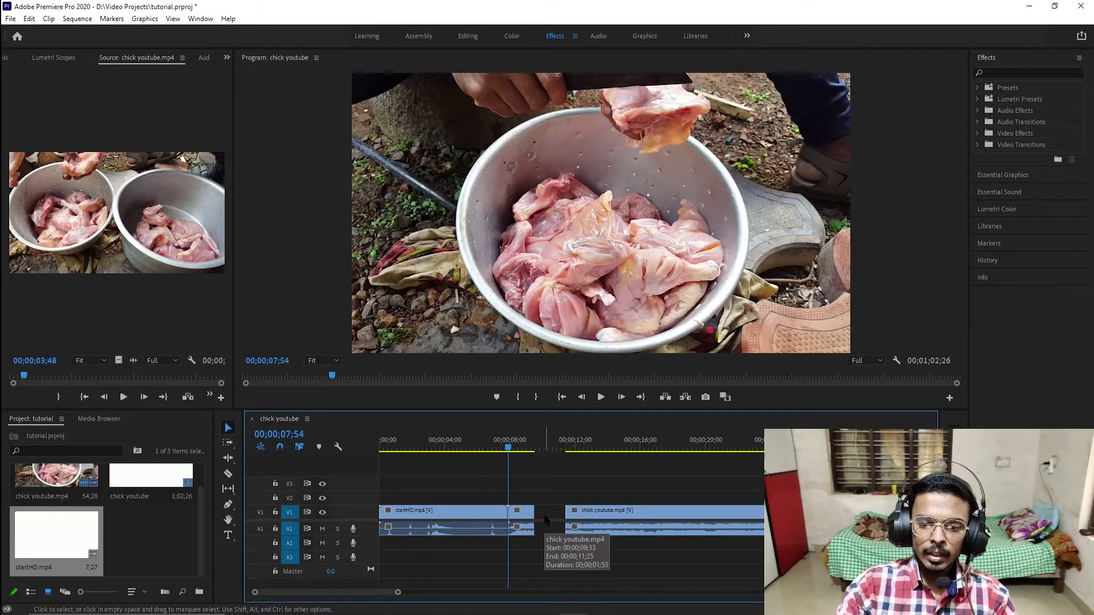
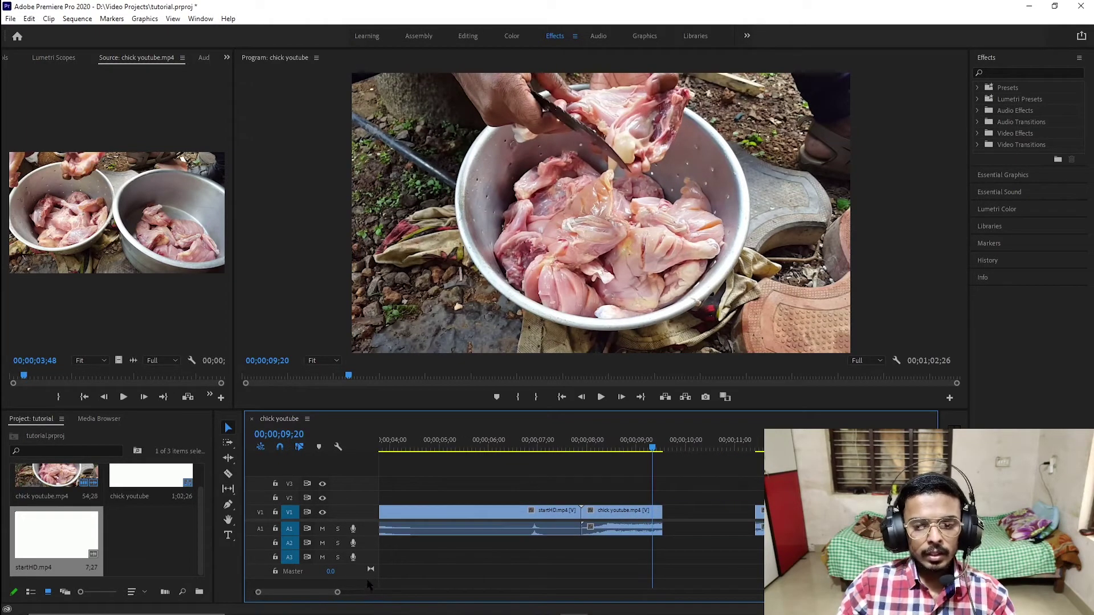
Restore the trailing chick youtube.mp4 clip, ripple delete it, and zoom the timeline in on the join
{"action": "key", "text": "ctrl+z"}
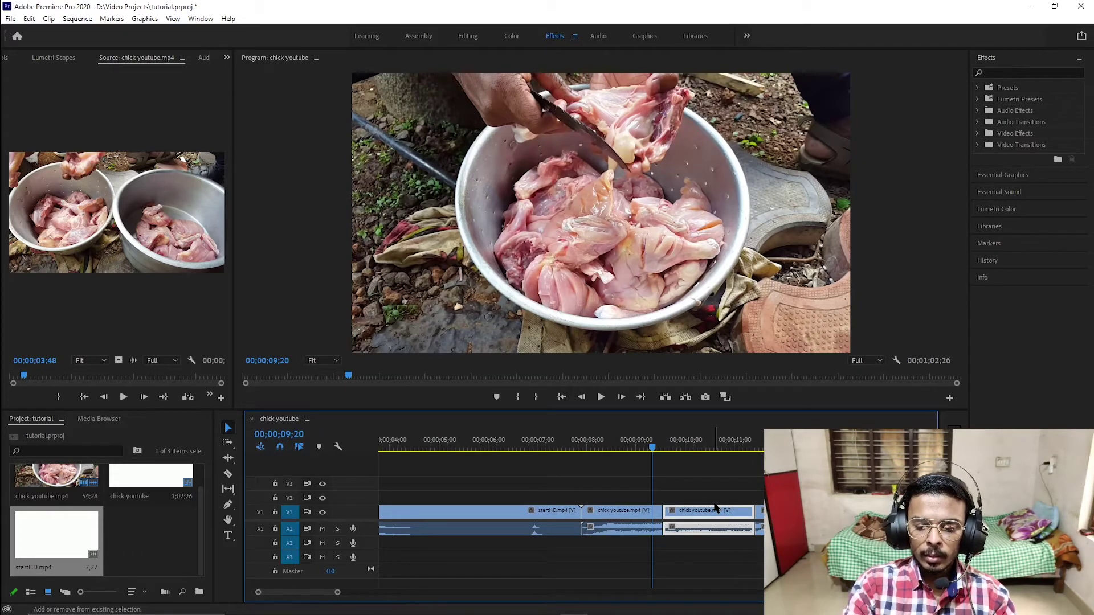
{"action": "key", "text": "shift+Delete"}
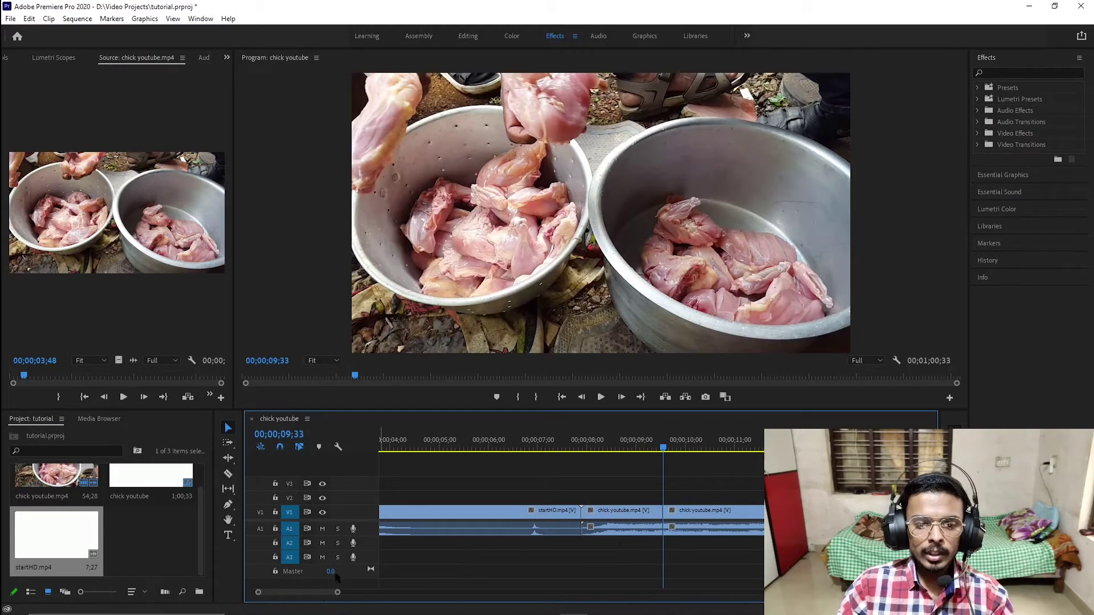
{"action": "left_click_drag", "start_coordinate": [336, 593], "coordinate": [377, 592]}
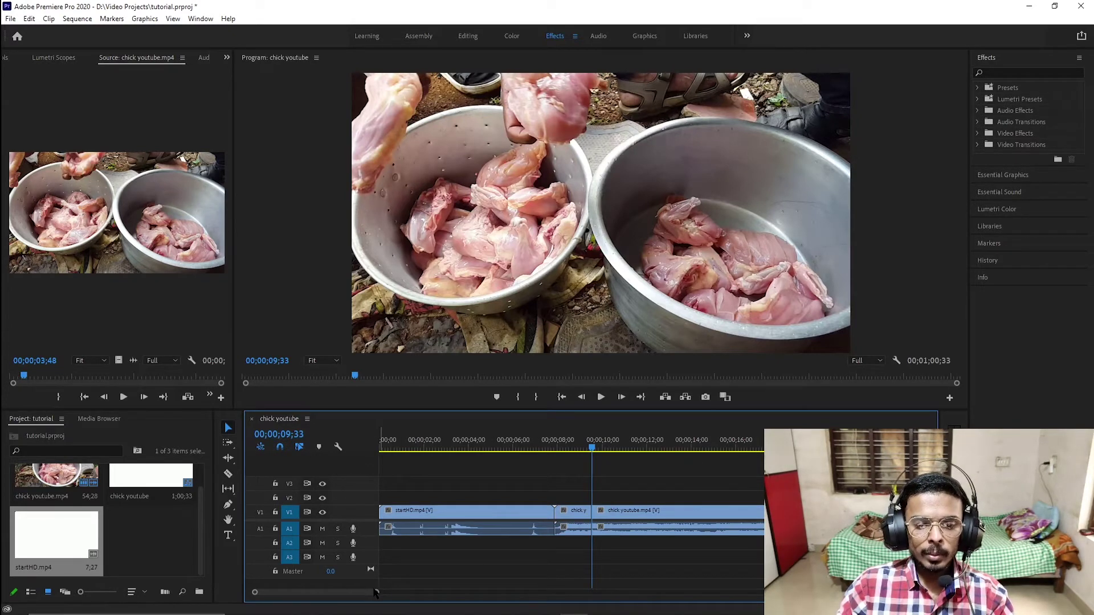
{"action": "left_click_drag", "start_coordinate": [374, 593], "coordinate": [420, 595]}
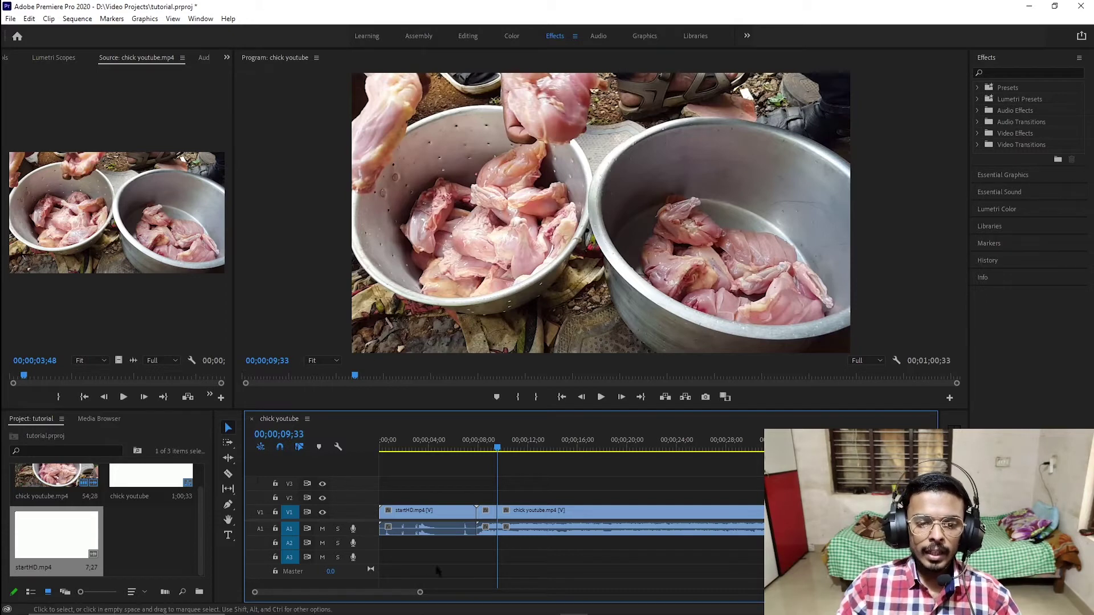
{"action": "left_click_drag", "start_coordinate": [420, 593], "coordinate": [353, 592]}
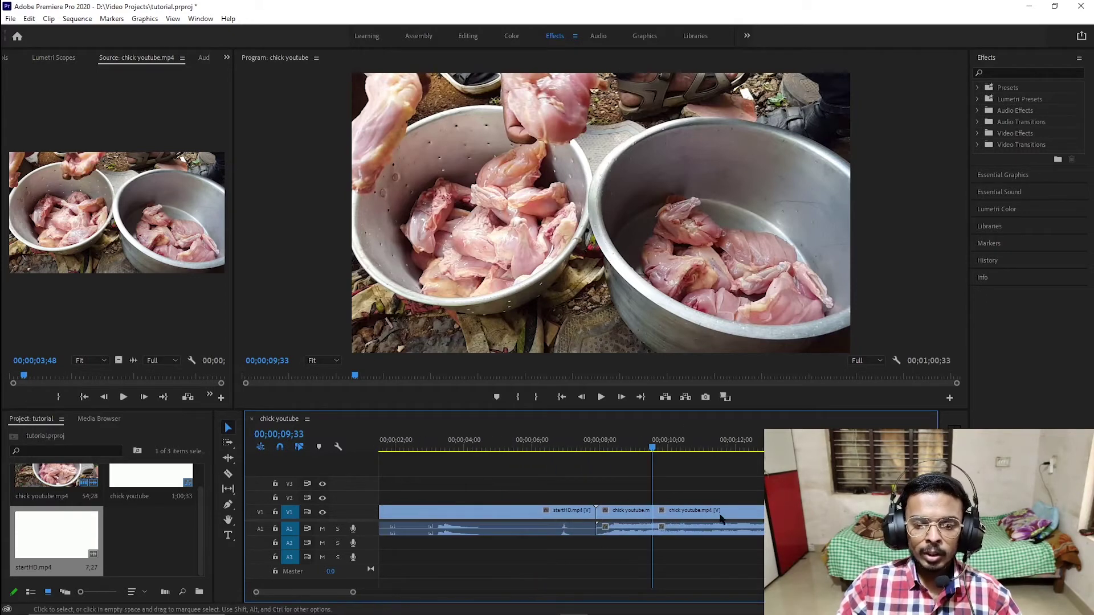
Park the playhead at 07;40 just before the cut and return to the Effects workspace
{"action": "left_click", "coordinate": [579, 451]}
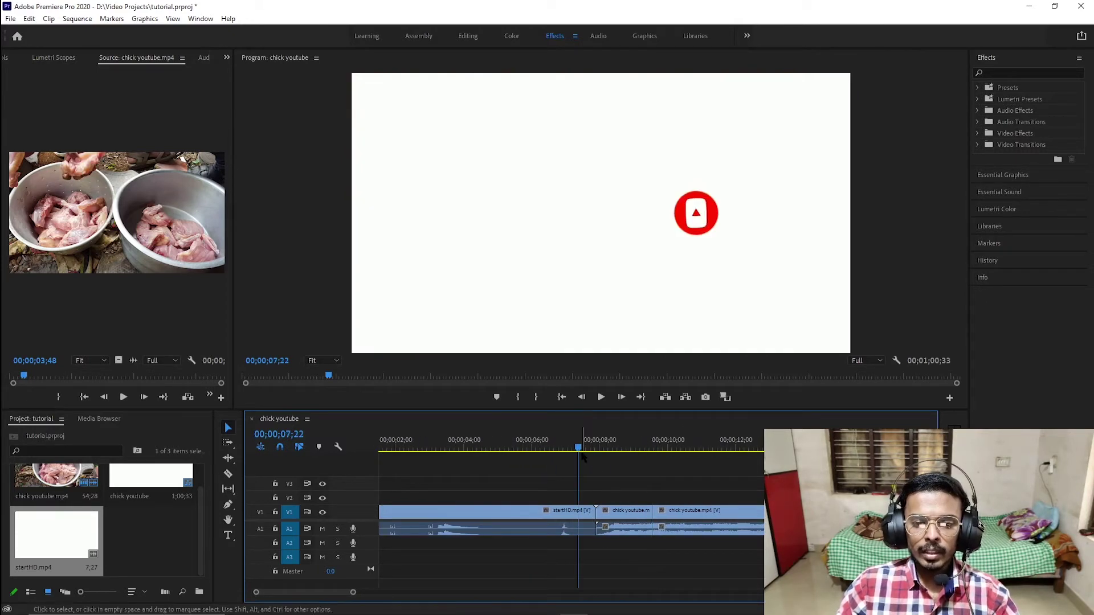
{"action": "left_click_drag", "start_coordinate": [581, 453], "coordinate": [602, 456]}
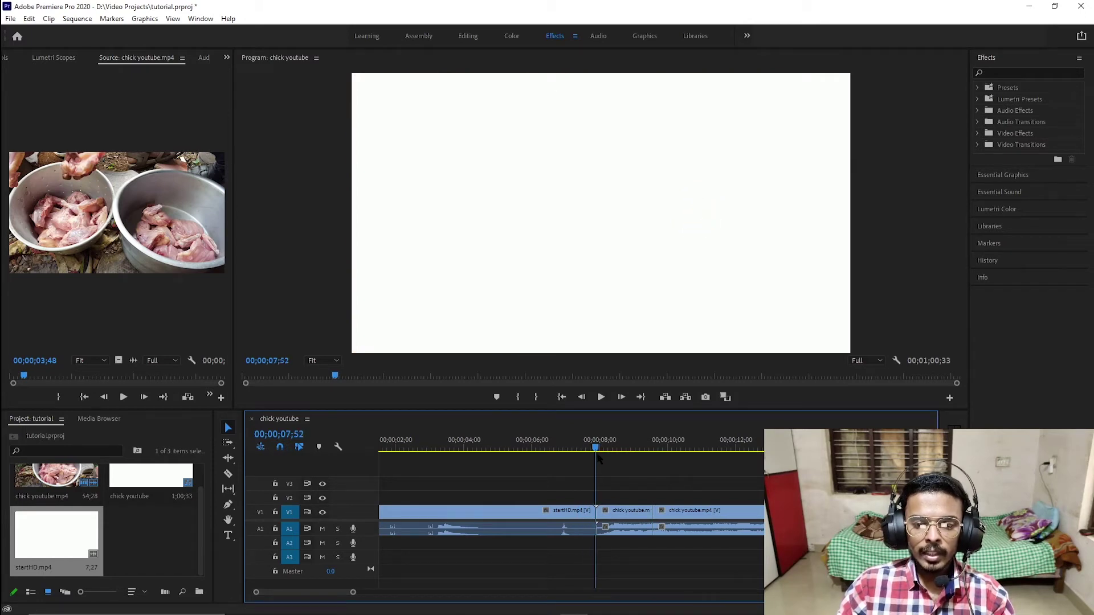
{"action": "left_click_drag", "start_coordinate": [601, 456], "coordinate": [589, 462]}
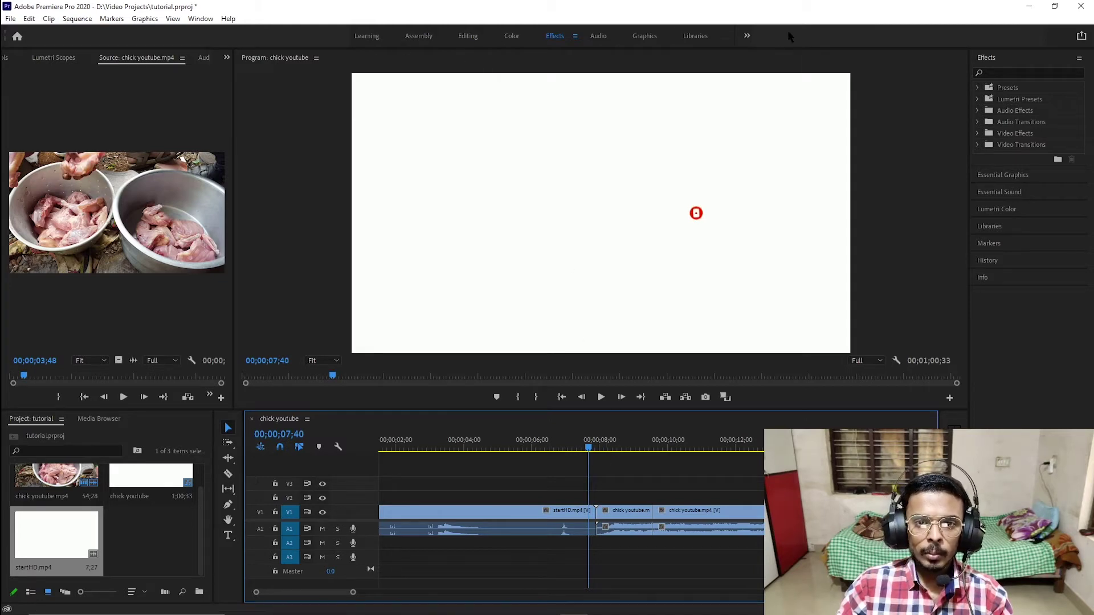
{"action": "left_click", "coordinate": [467, 37]}
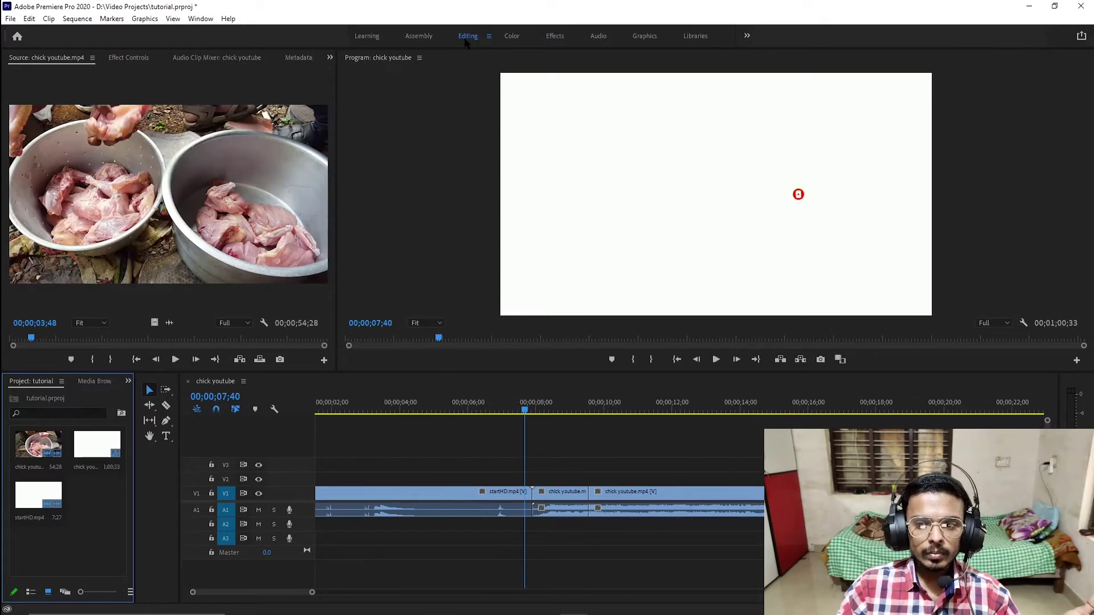
{"action": "left_click", "coordinate": [555, 37]}
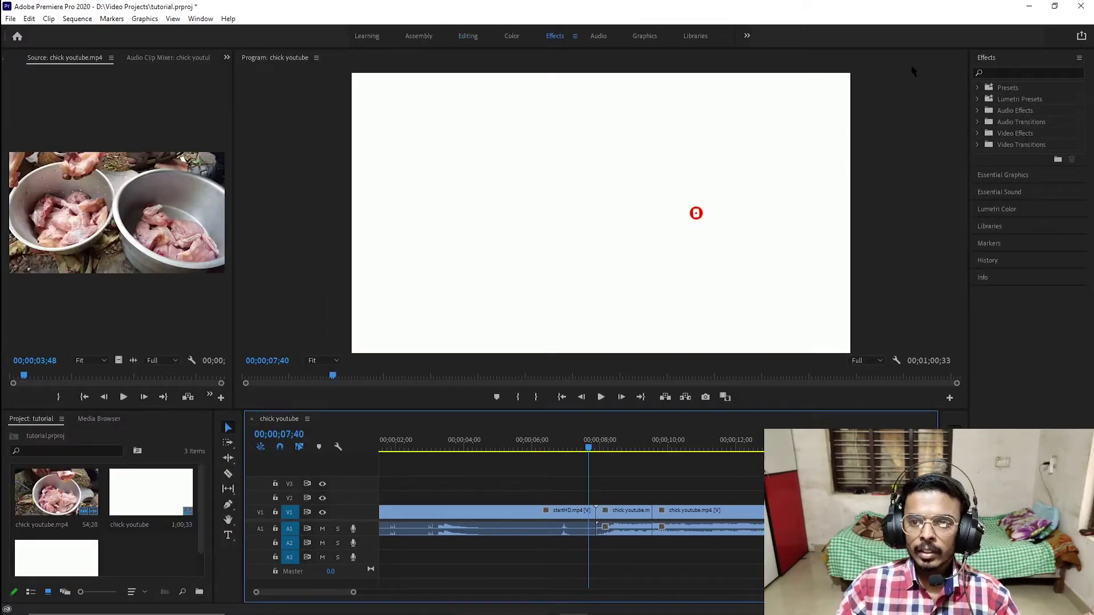
Apply a Cross Dissolve from Video Transitions > Dissolve at the intro-to-chicken cut, dismissing the media warning
{"action": "left_click", "coordinate": [978, 146]}
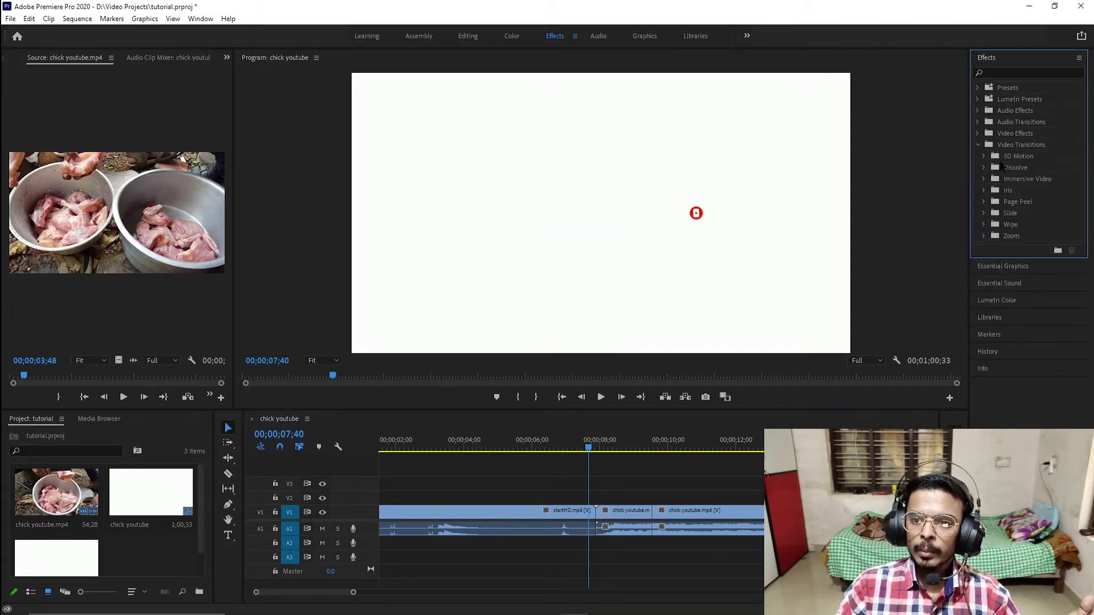
{"action": "left_click", "coordinate": [983, 237]}
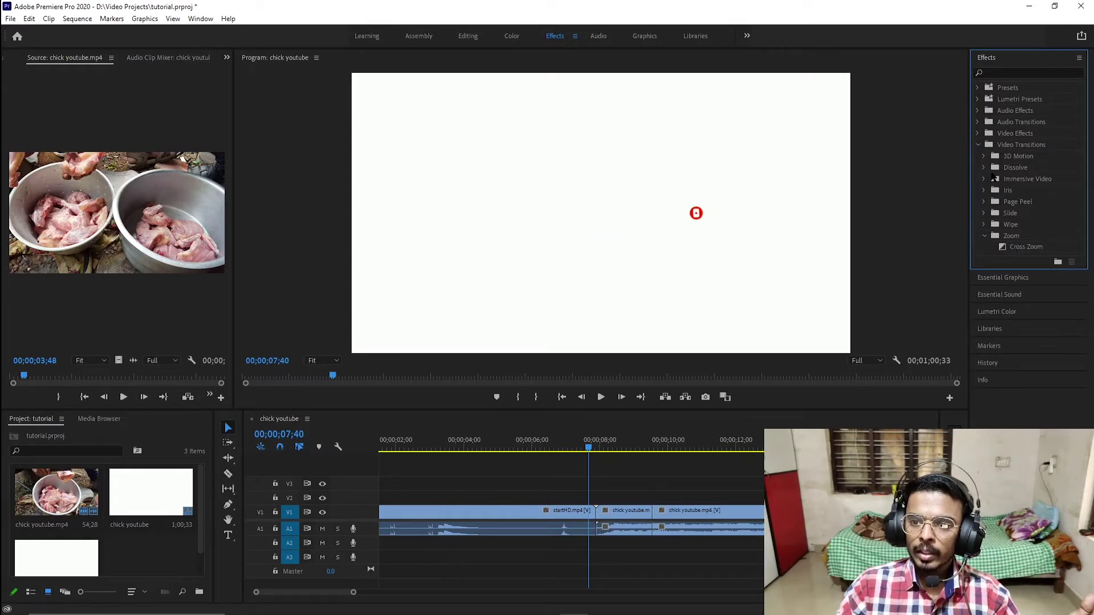
{"action": "left_click", "coordinate": [984, 169]}
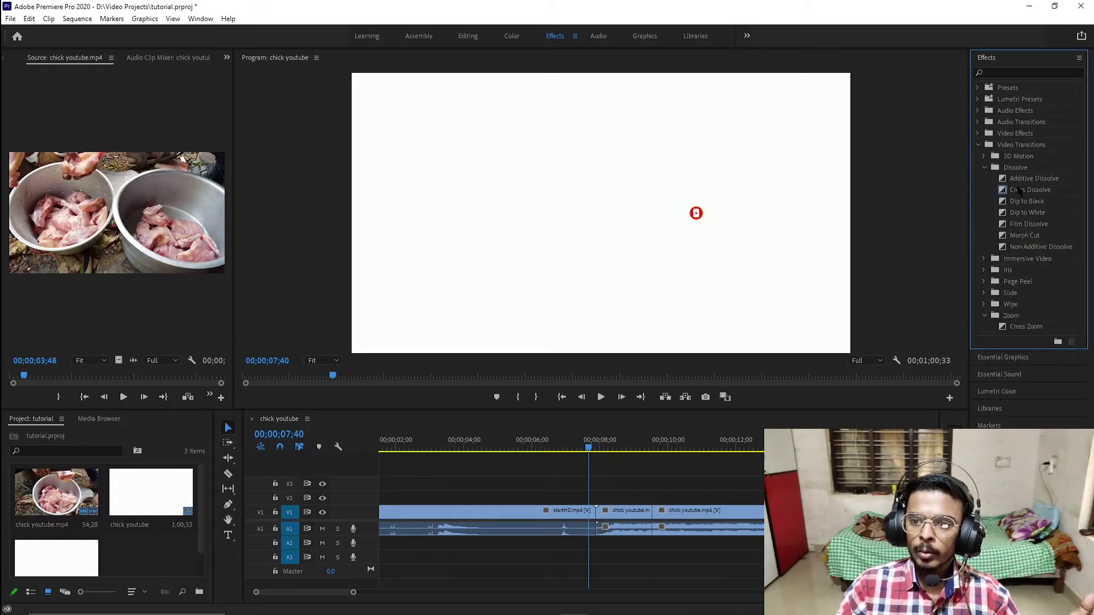
{"action": "left_click_drag", "start_coordinate": [1029, 191], "coordinate": [596, 511]}
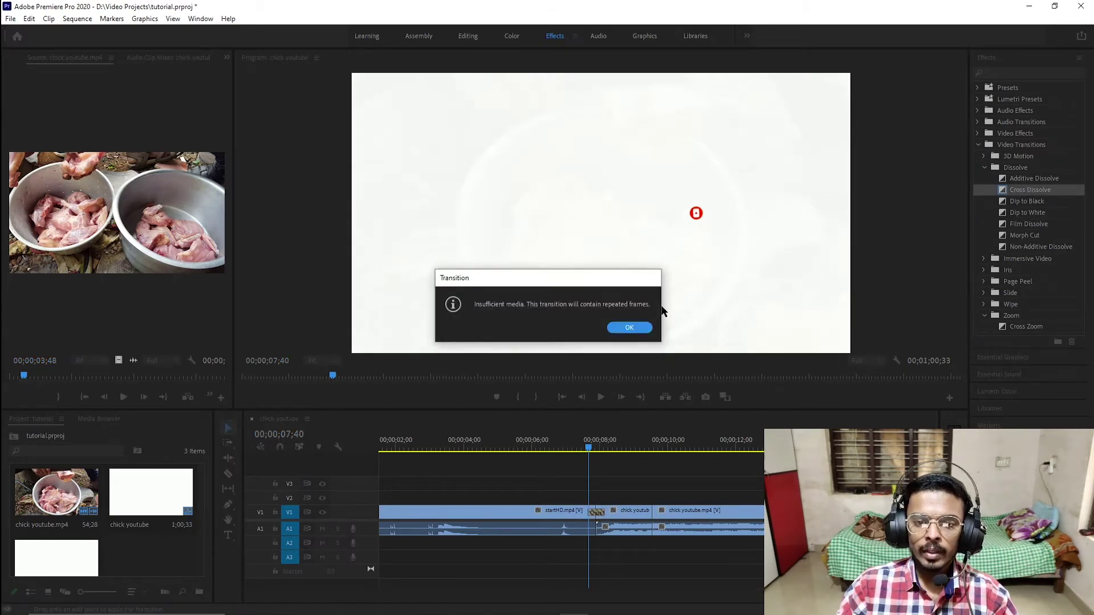
{"action": "left_click", "coordinate": [631, 327]}
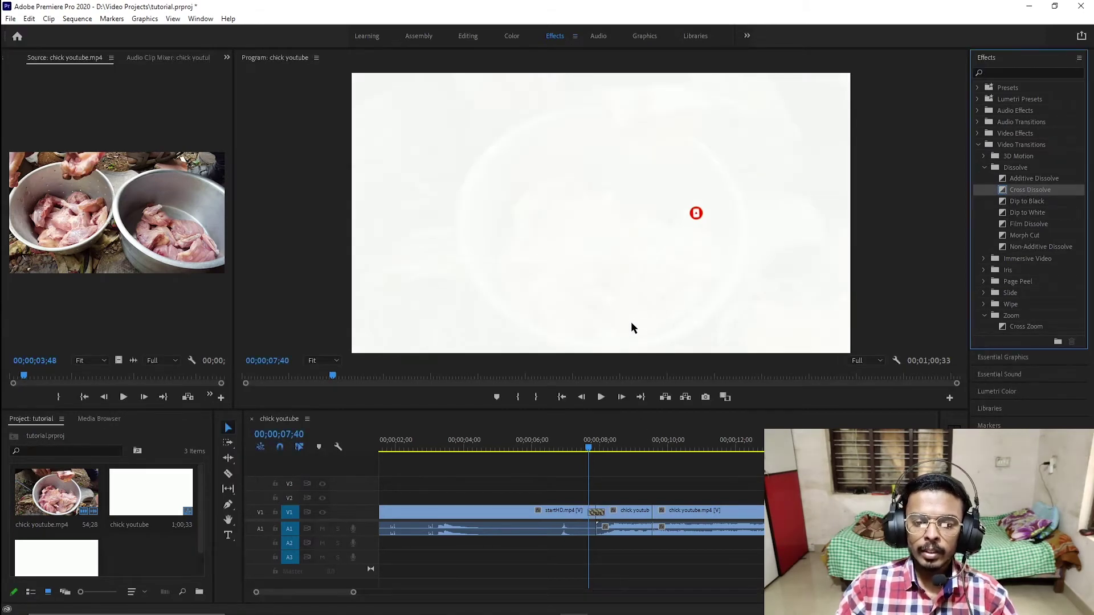
{"action": "key", "text": "XF86AudioMute"}
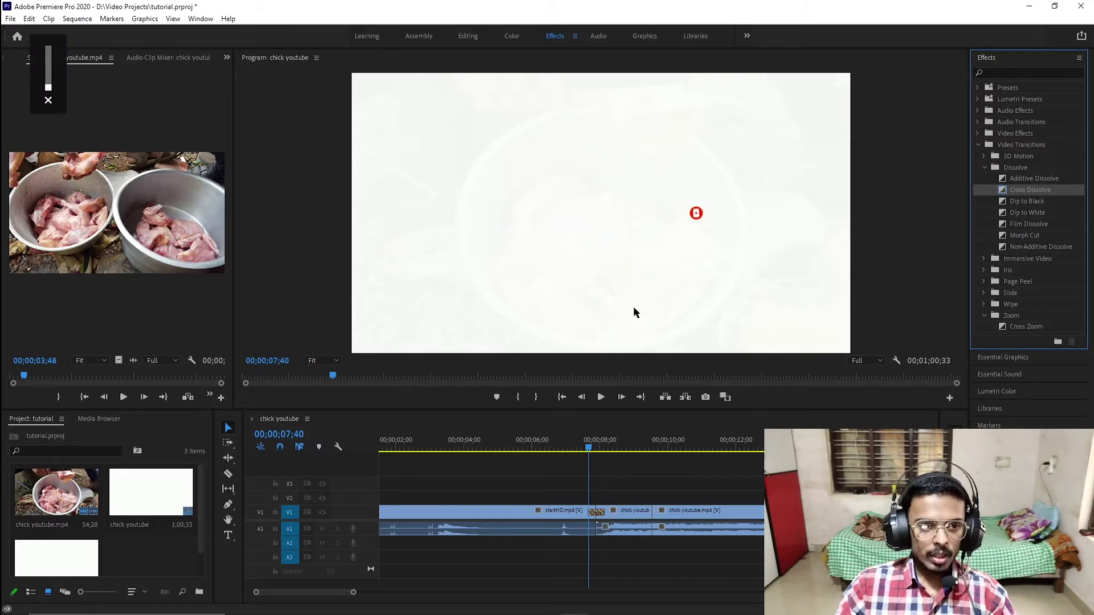
Play the sequence through the new dissolve, then park the playhead at 07;50
{"action": "left_click", "coordinate": [575, 448]}
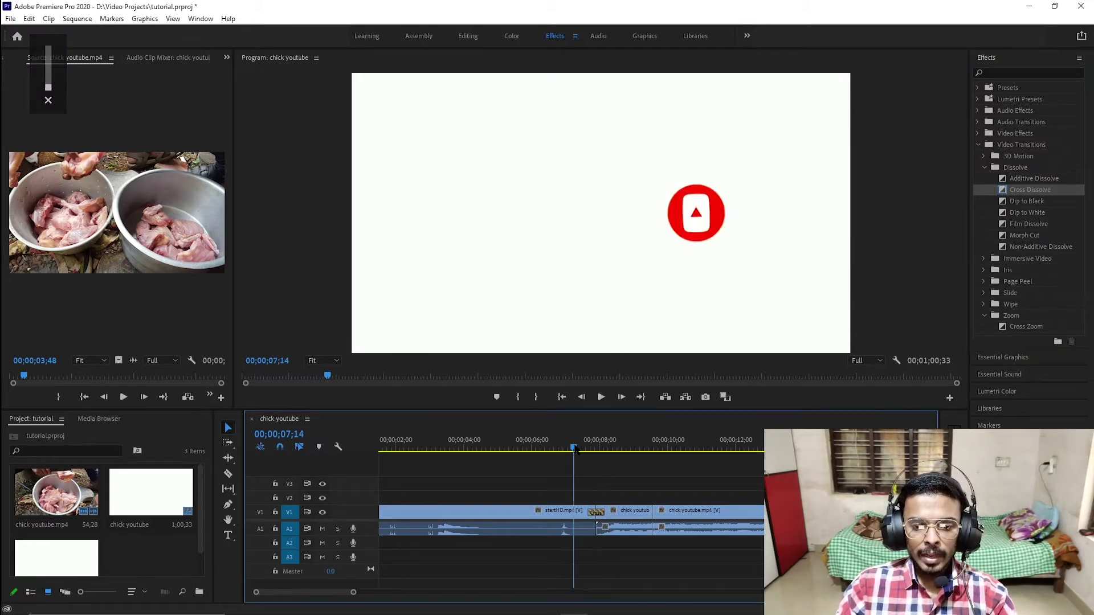
{"action": "key", "text": "space"}
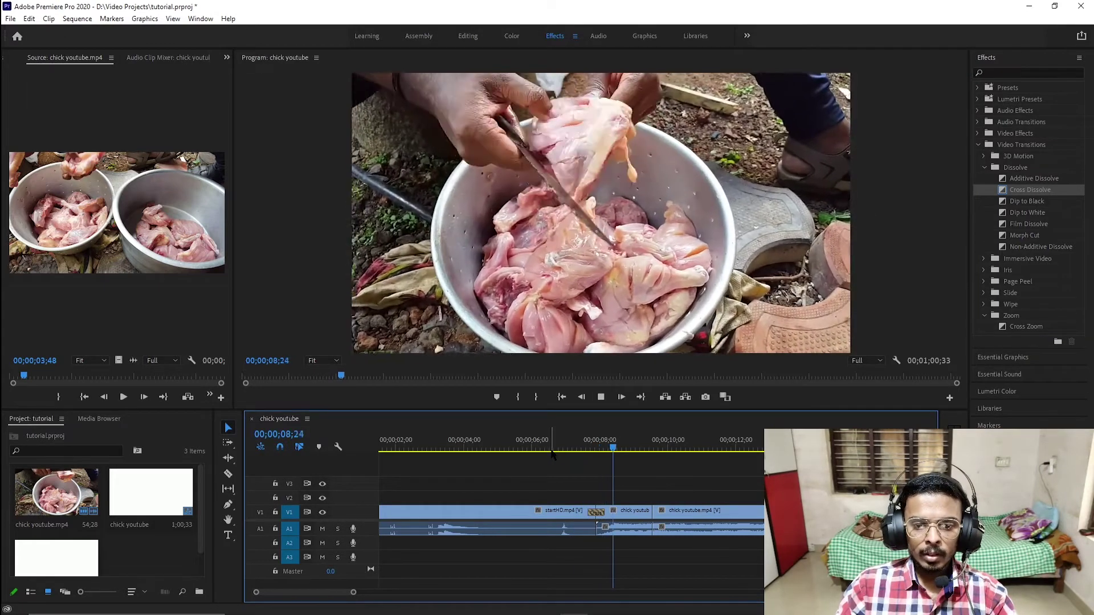
{"action": "left_click", "coordinate": [551, 449]}
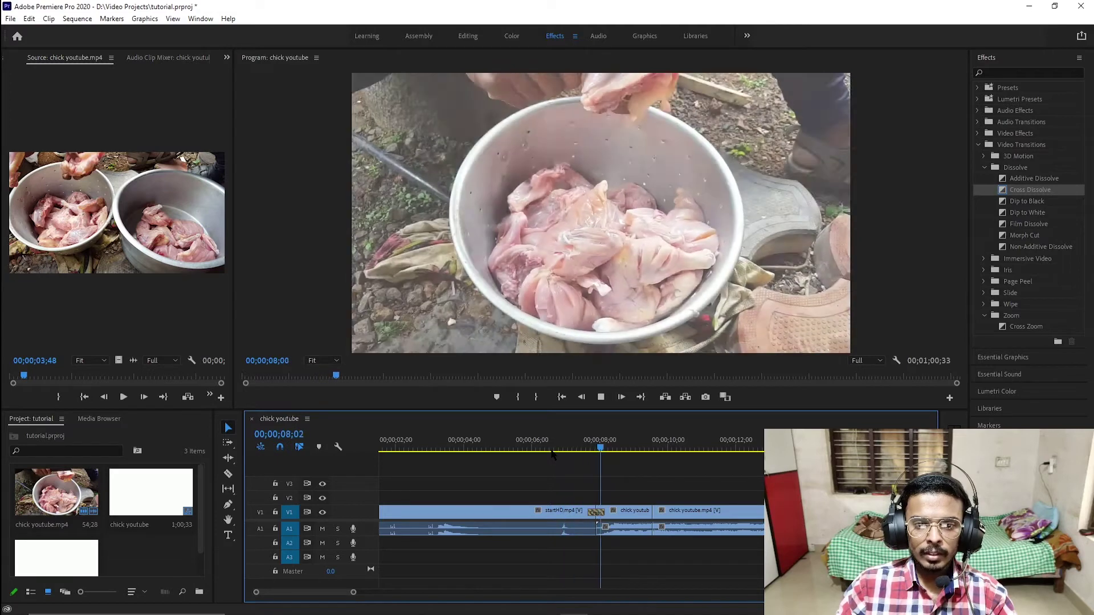
{"action": "key", "text": "space"}
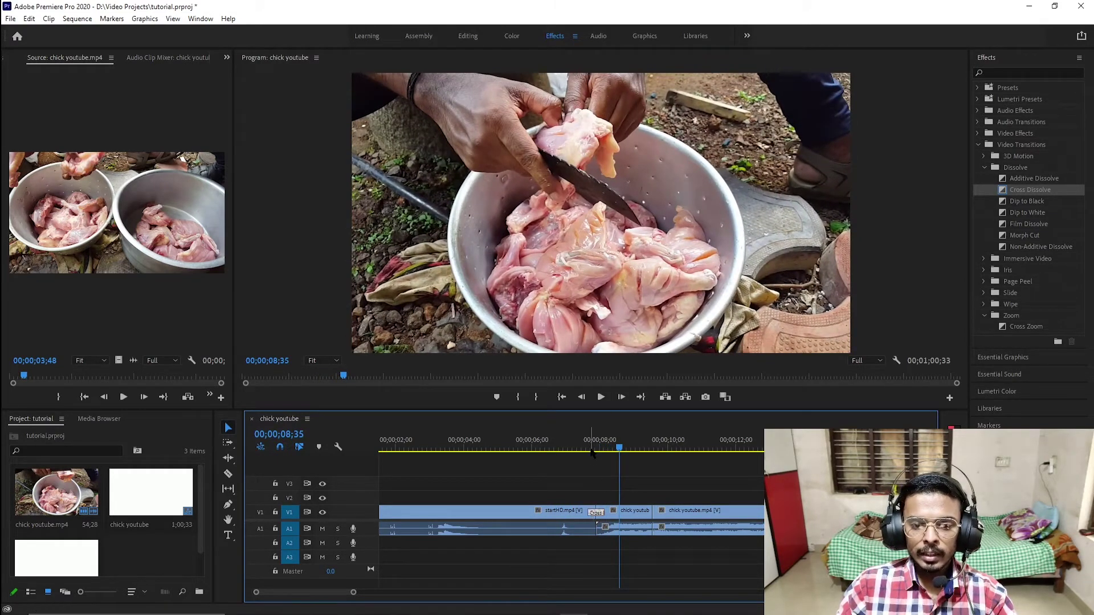
{"action": "left_click", "coordinate": [595, 451]}
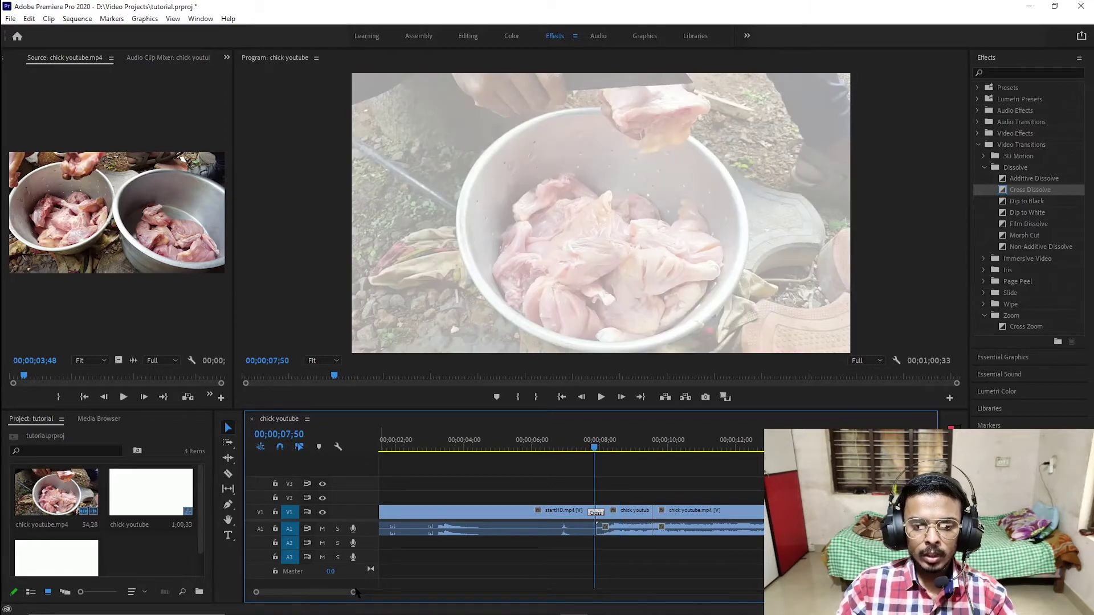
Drag the Cross Dissolve's left edge into the intro clip to lengthen it, then zoom out
{"action": "left_click_drag", "start_coordinate": [355, 593], "coordinate": [307, 592]}
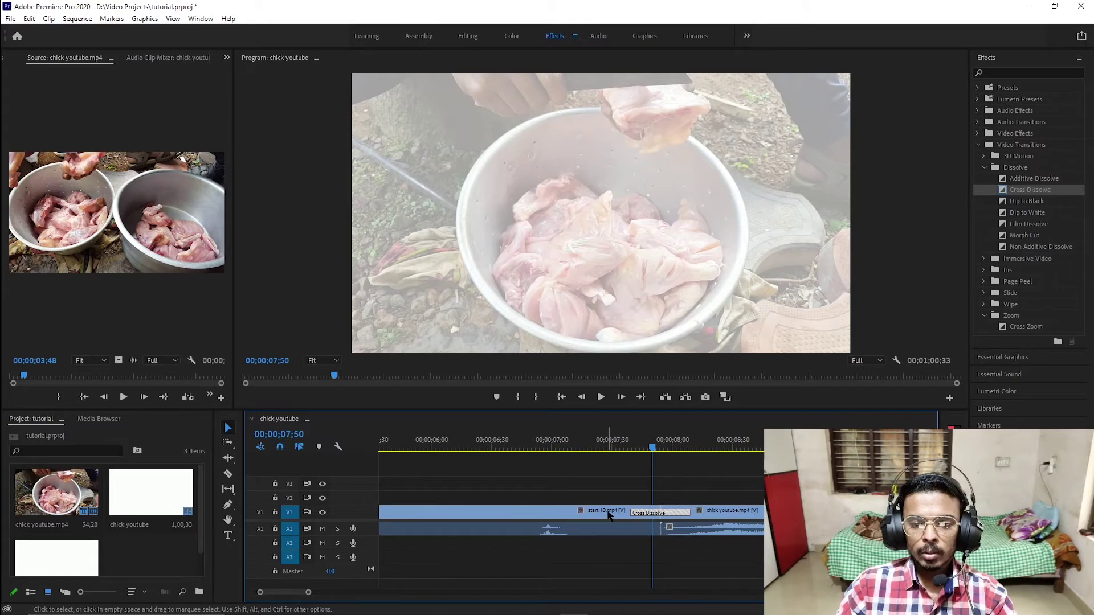
{"action": "left_click", "coordinate": [642, 516]}
{"action": "left_click", "coordinate": [659, 513]}
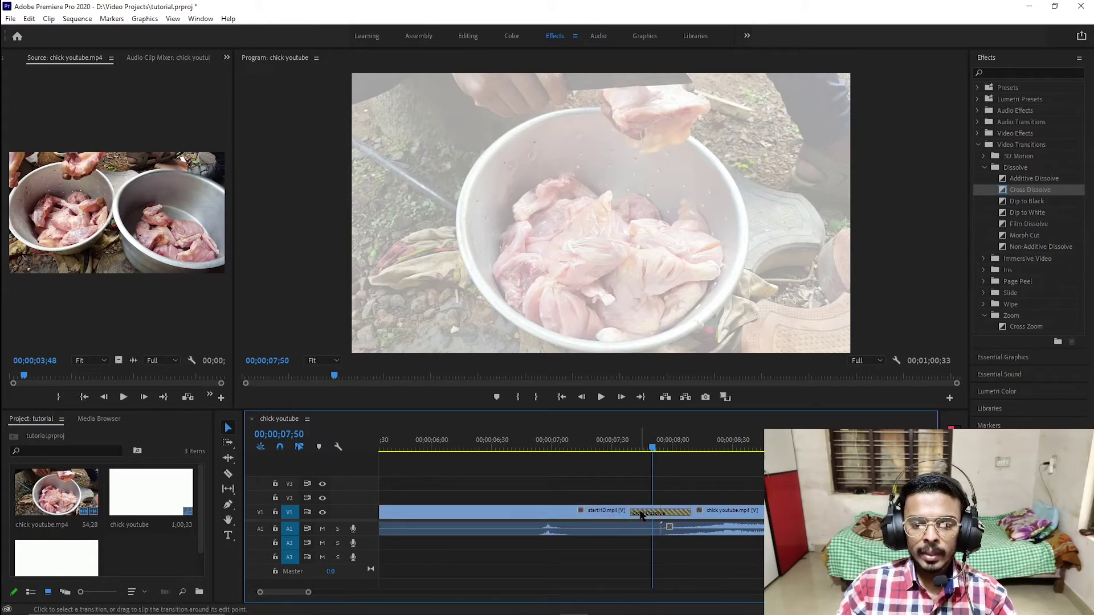
{"action": "left_click", "coordinate": [651, 515]}
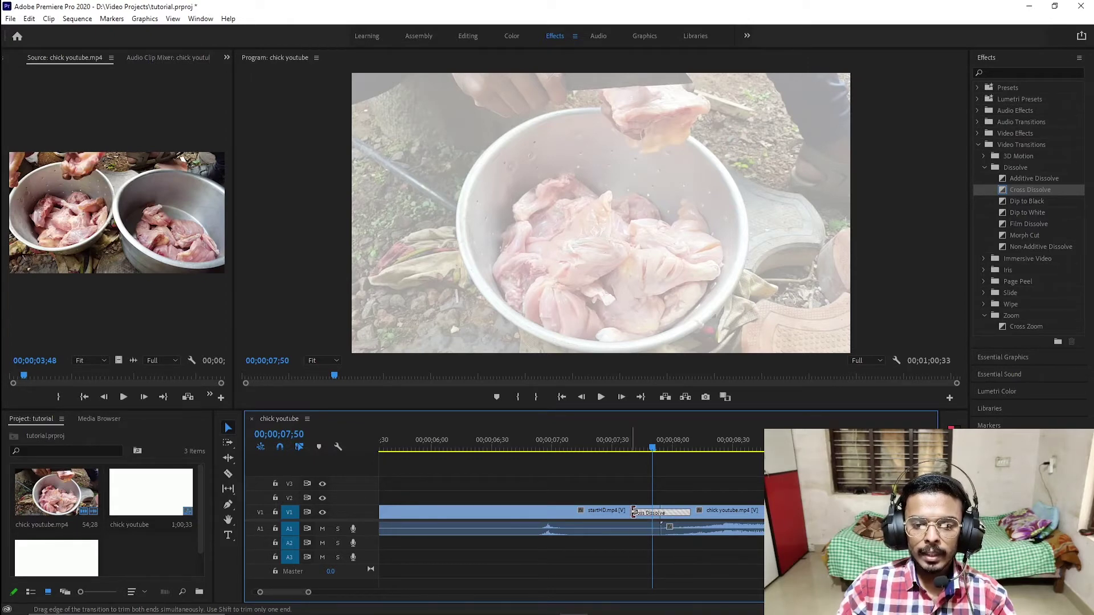
{"action": "left_click_drag", "start_coordinate": [634, 512], "coordinate": [547, 516]}
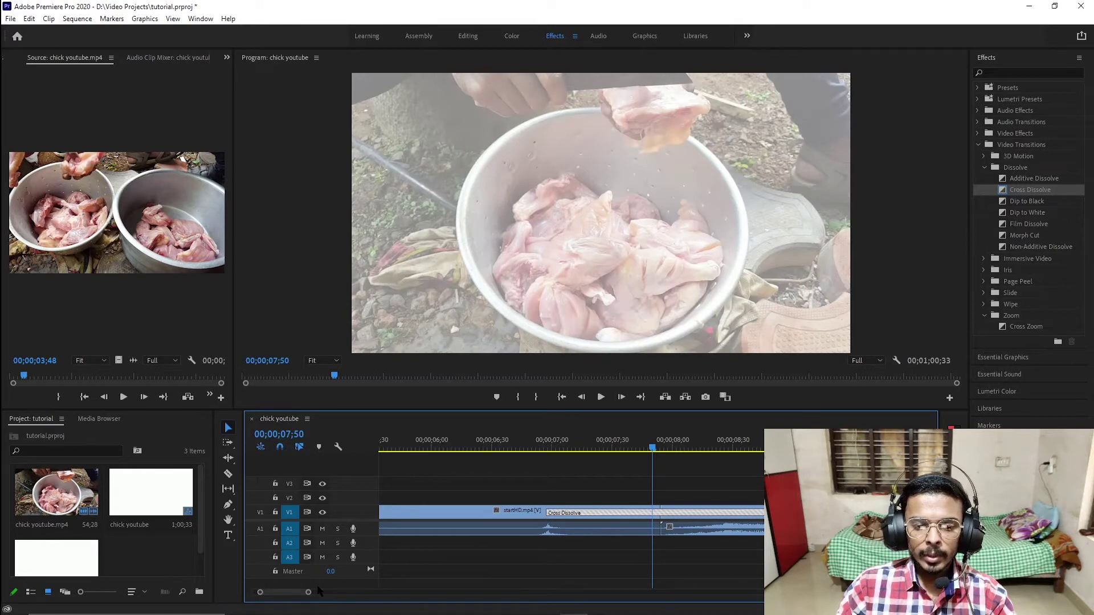
{"action": "left_click_drag", "start_coordinate": [308, 594], "coordinate": [373, 593]}
Play the lengthened dissolve from just before the cut
{"action": "left_click", "coordinate": [489, 440]}
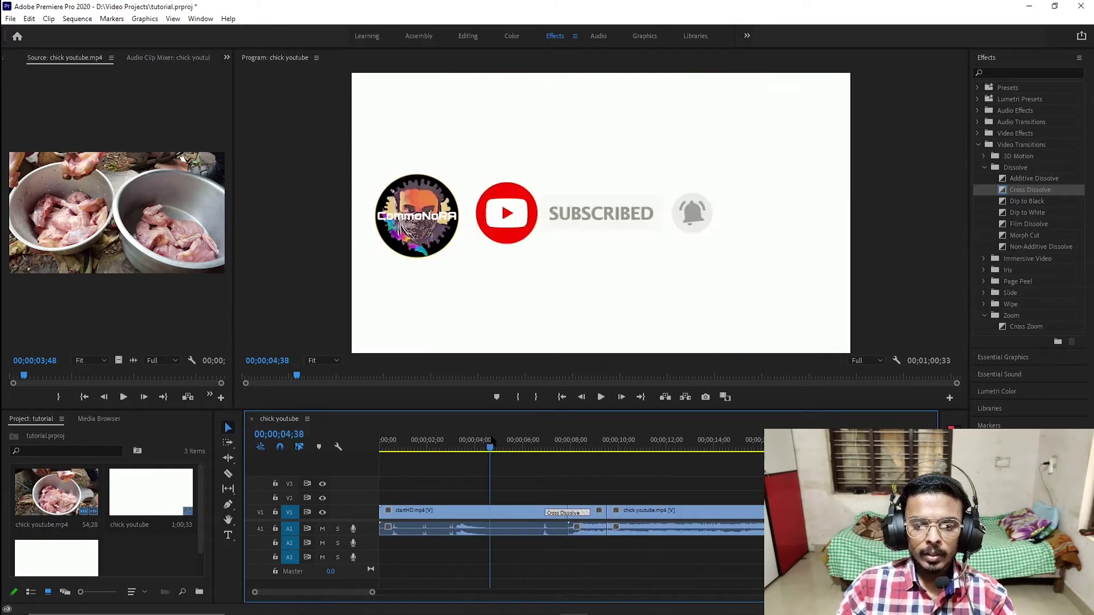
{"action": "key", "text": "space"}
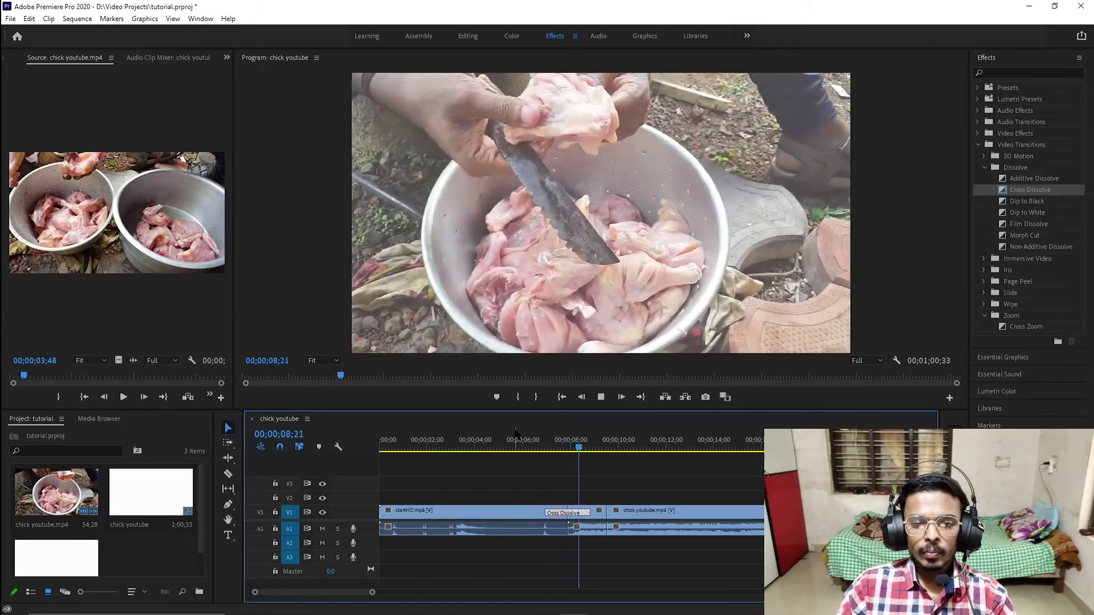
{"action": "key", "text": "space"}
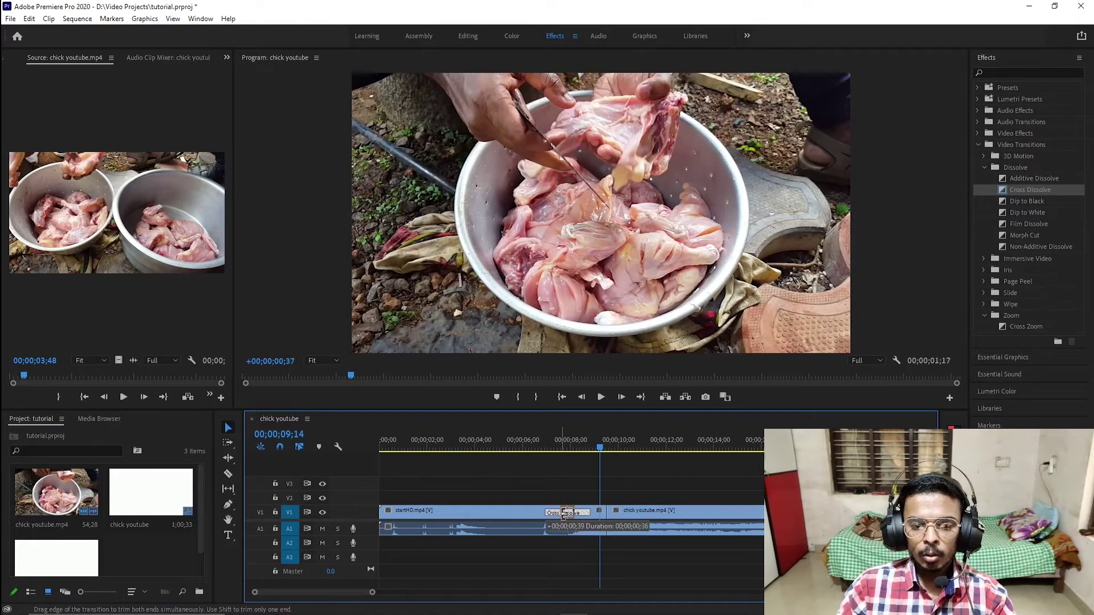
Trim the Cross Dissolve back to a 20-frame transition and replay it
{"action": "left_click_drag", "start_coordinate": [548, 511], "coordinate": [567, 511]}
{"action": "left_click", "coordinate": [525, 449]}
{"action": "key", "text": "space"}
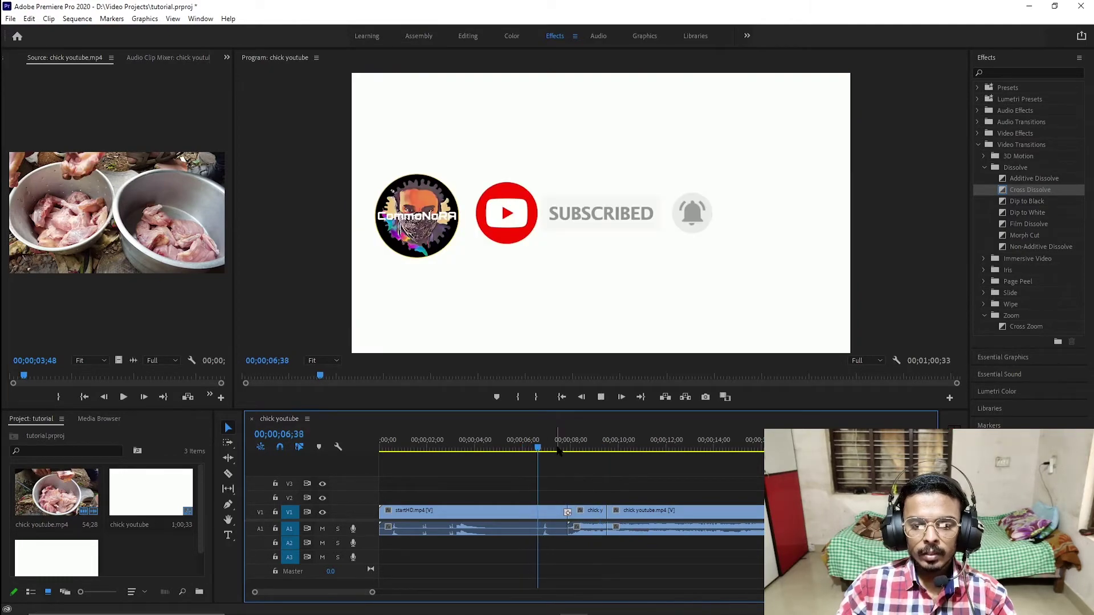
{"action": "key", "text": "space"}
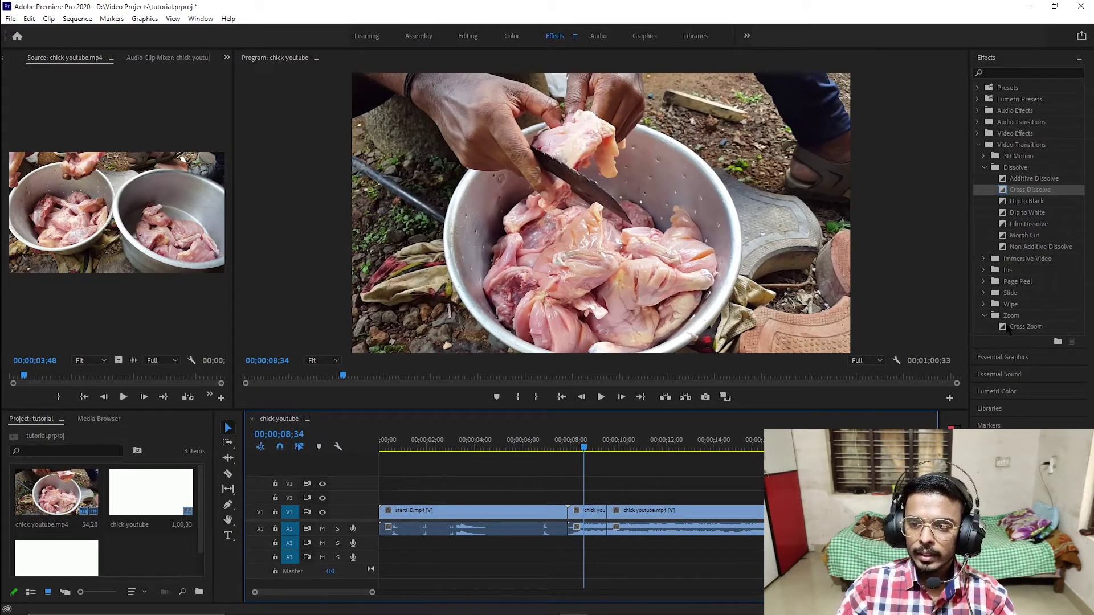
Drop Cross Zoom onto the V1 cut, dismiss the media warning, and preview it from 06;25
{"action": "left_click_drag", "start_coordinate": [1009, 328], "coordinate": [567, 512]}
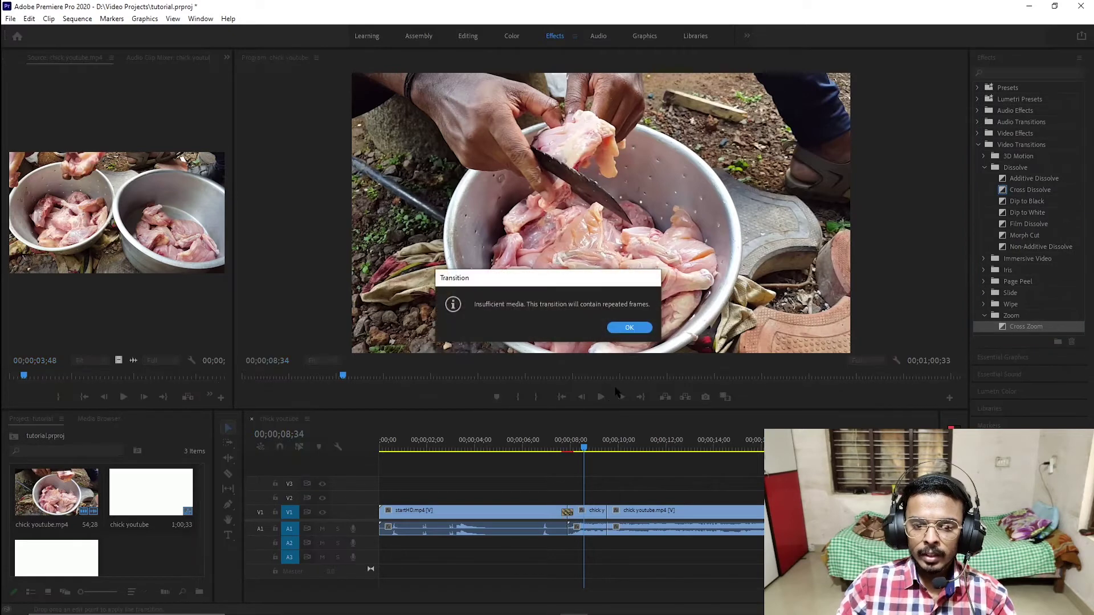
{"action": "left_click", "coordinate": [611, 327]}
{"action": "left_click", "coordinate": [549, 448]}
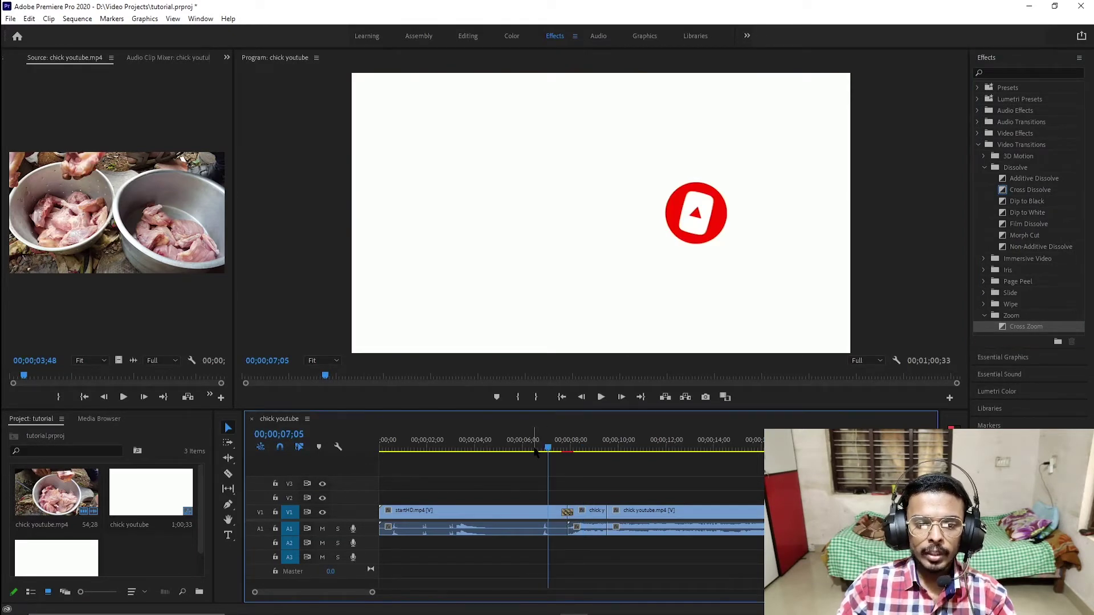
{"action": "left_click", "coordinate": [534, 449]}
{"action": "left_click", "coordinate": [601, 399]}
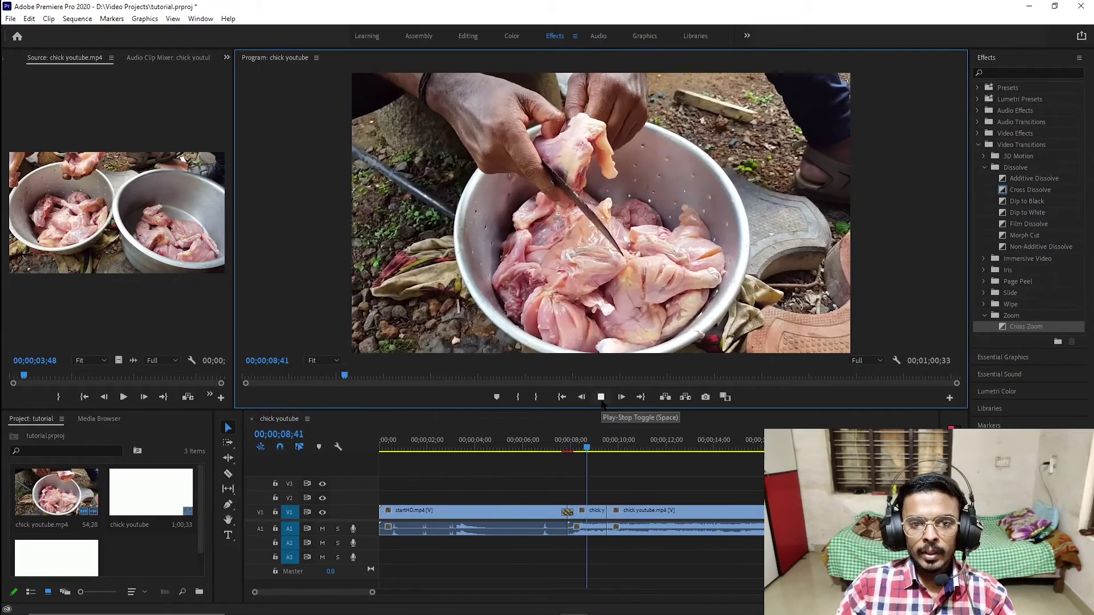
{"action": "left_click", "coordinate": [556, 449]}
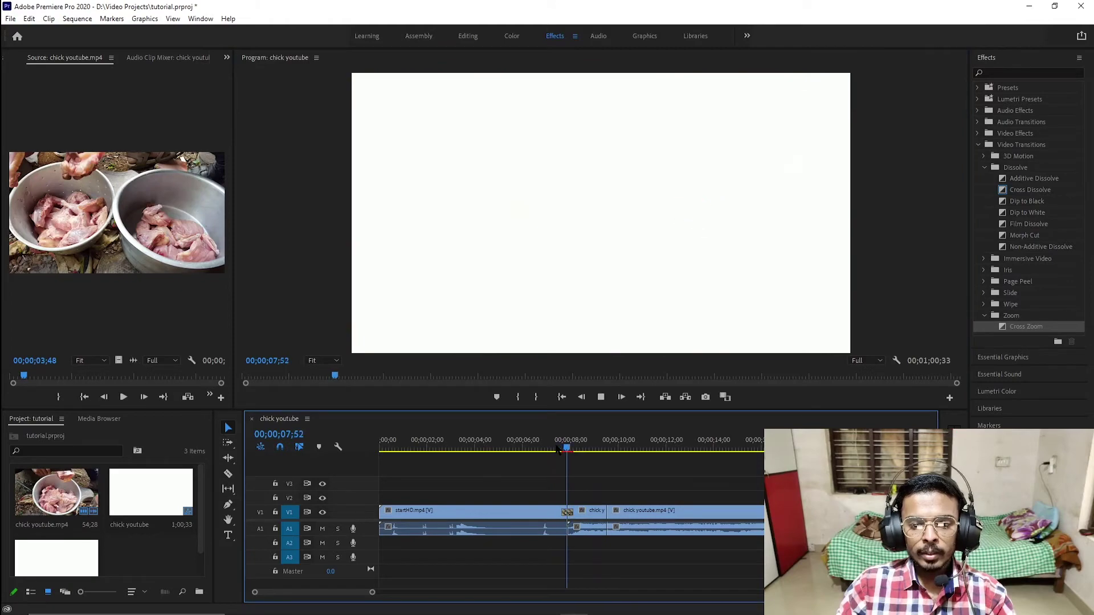
{"action": "key", "text": "space"}
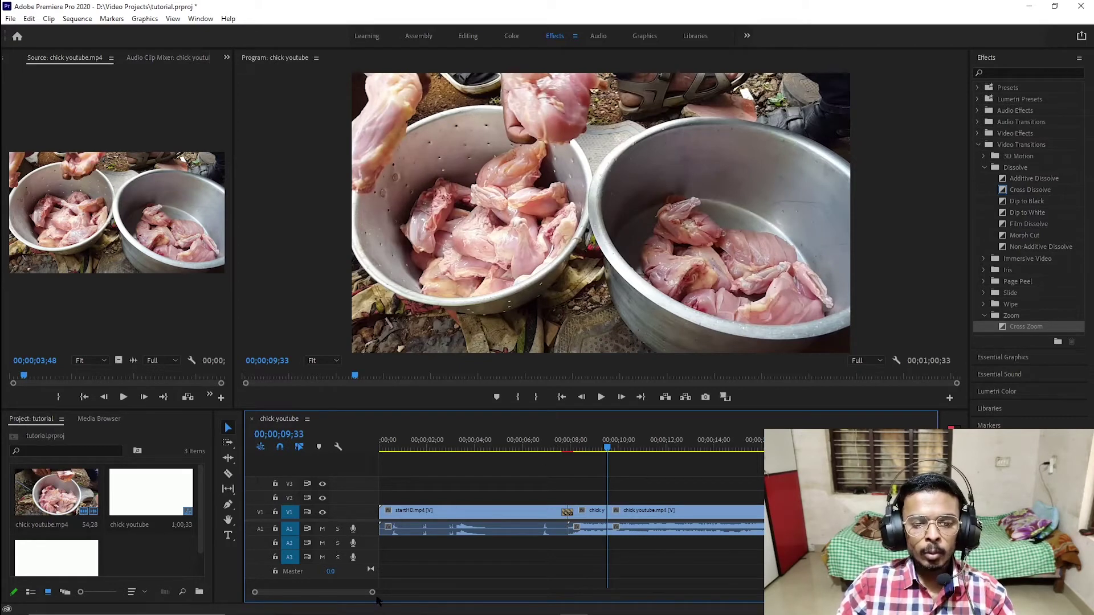
Unlink the chick youtube.mp4 clip's audio from its video
{"action": "left_click_drag", "start_coordinate": [371, 594], "coordinate": [476, 594]}
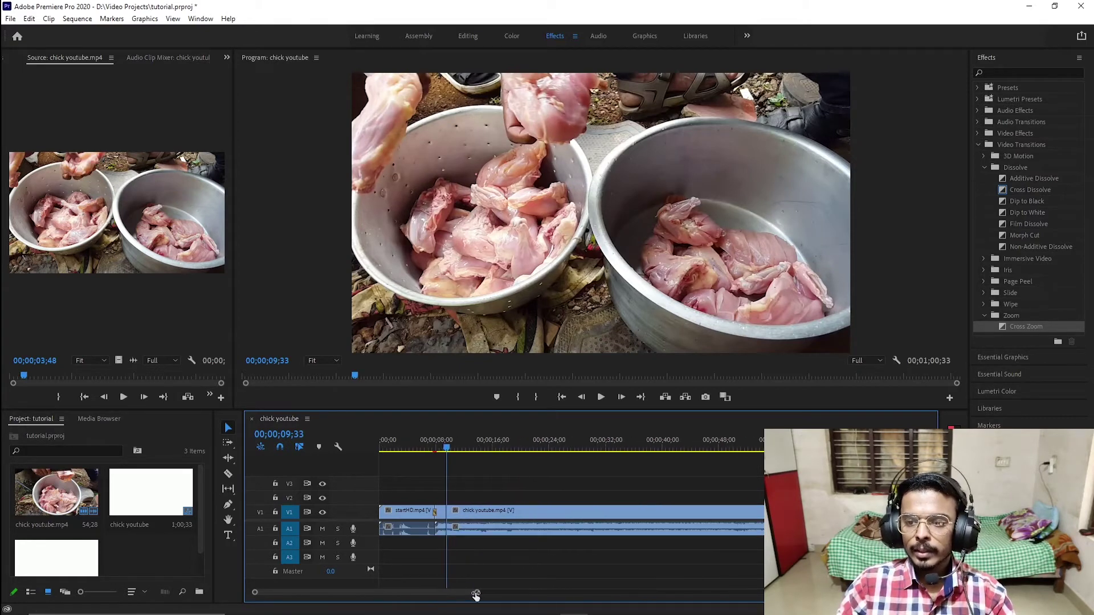
{"action": "left_click", "coordinate": [510, 532]}
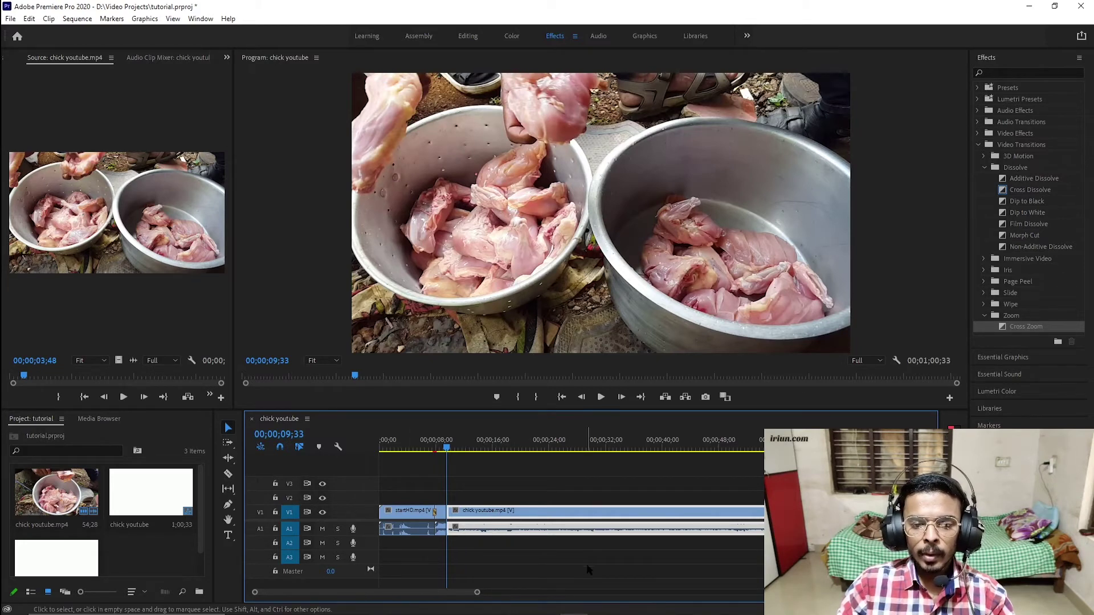
{"action": "right_click", "coordinate": [592, 519]}
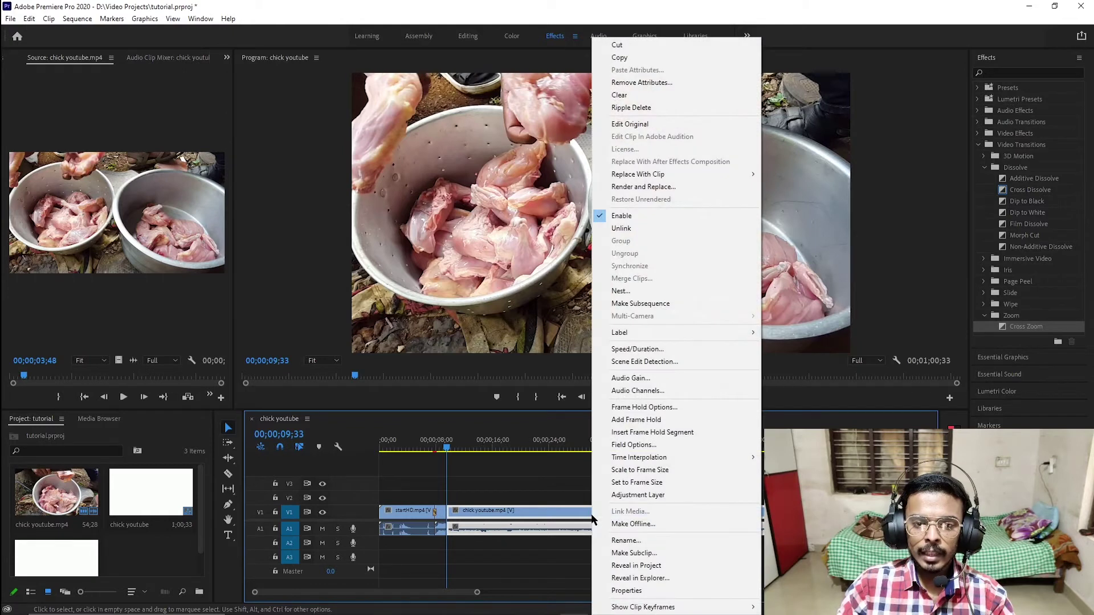
{"action": "left_click", "coordinate": [640, 228]}
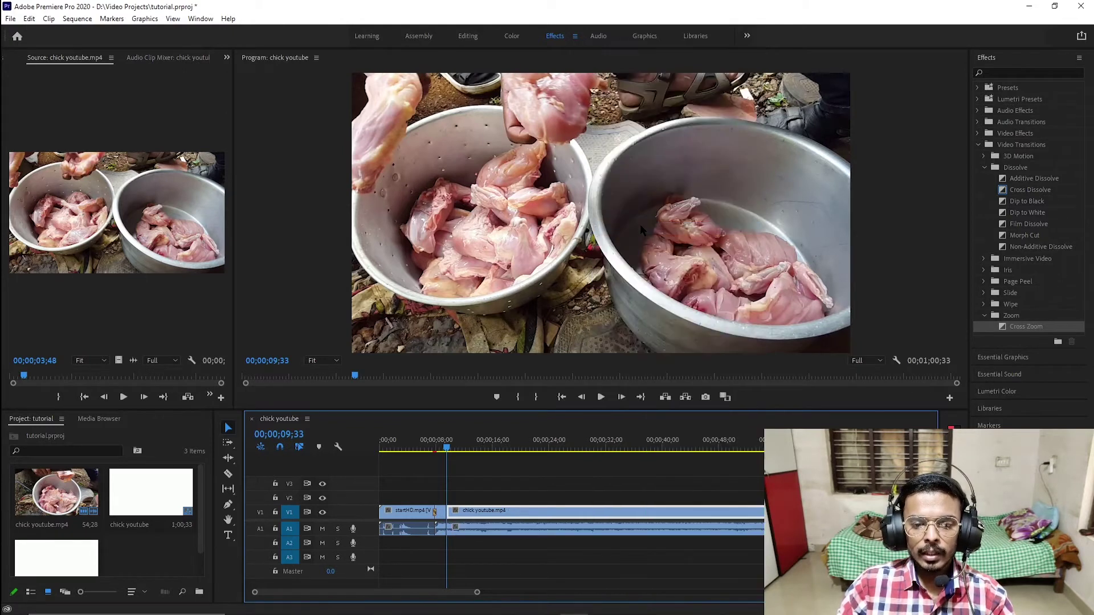
Move the chicken clip's A1 audio aside and delete it
{"action": "left_click", "coordinate": [546, 532]}
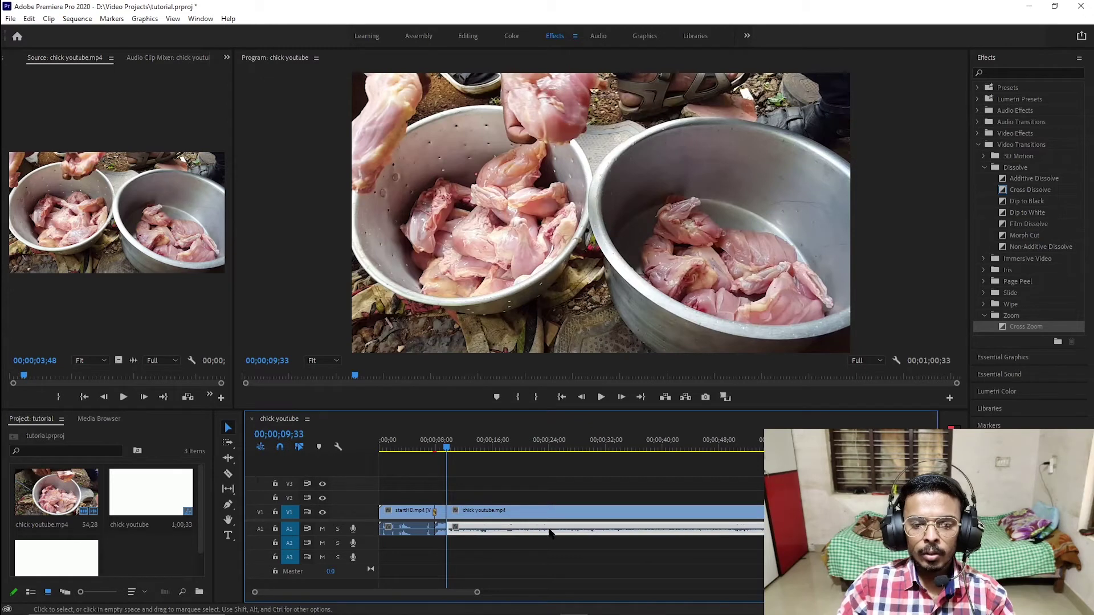
{"action": "left_click_drag", "start_coordinate": [554, 538], "coordinate": [584, 538]}
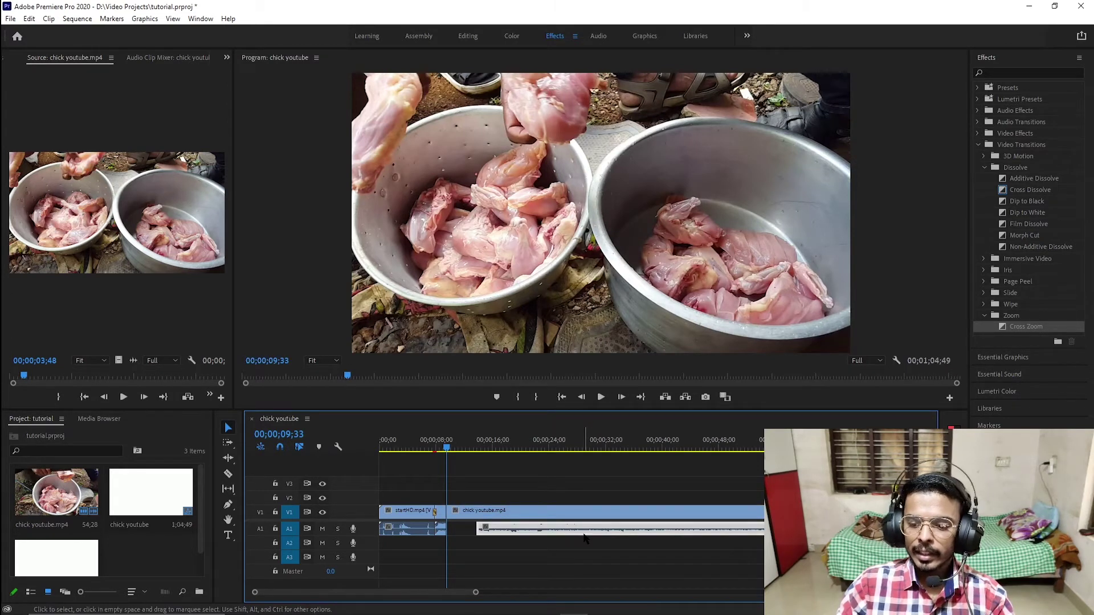
{"action": "key", "text": "Delete"}
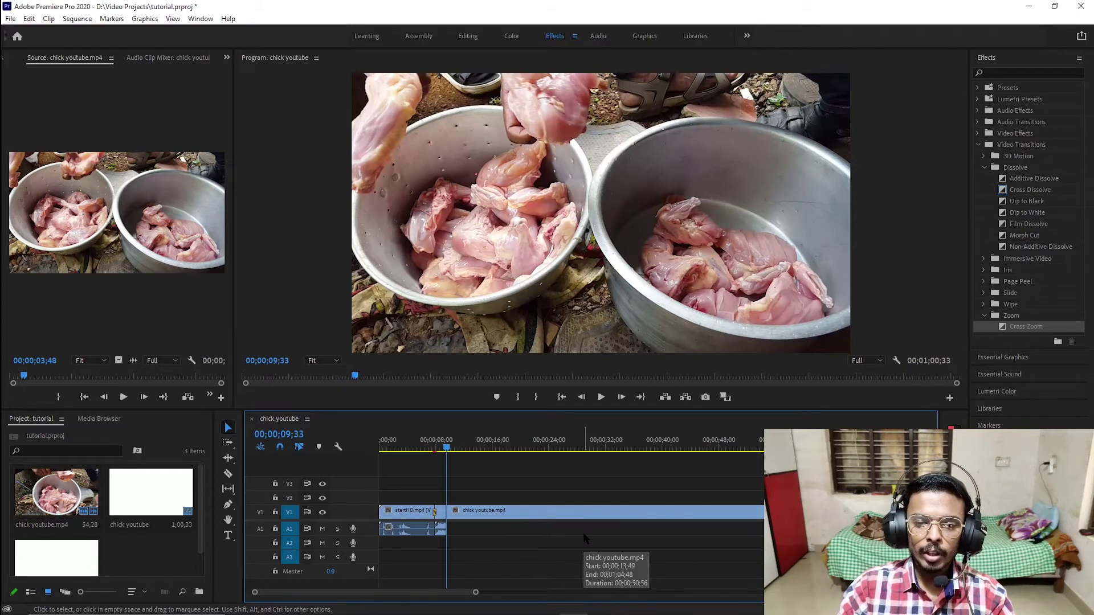
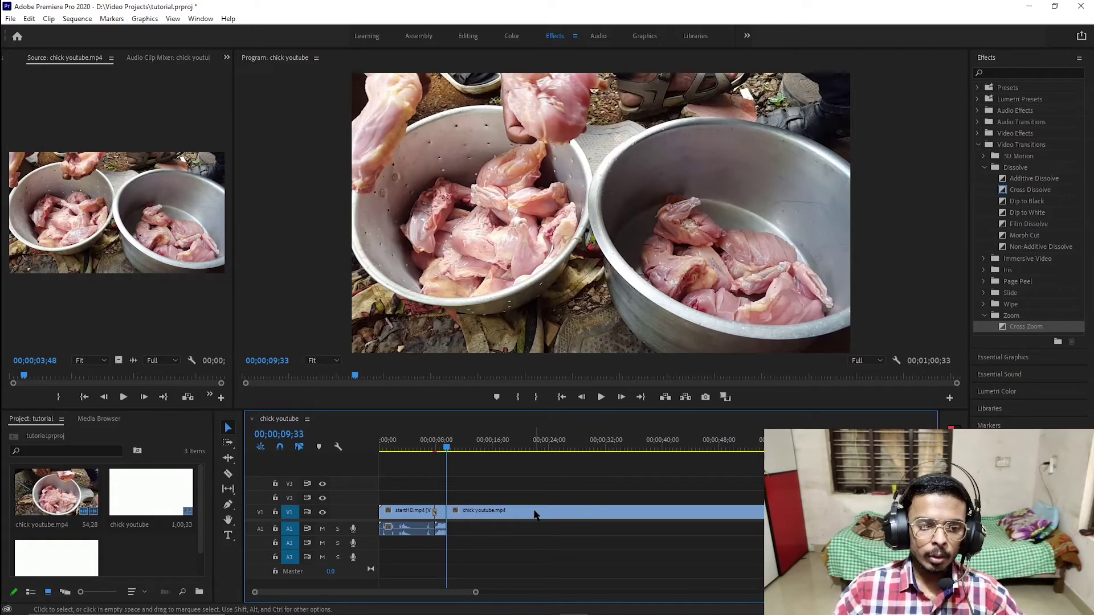
Import the y2mate.com Stronger music track into the project, bringing the bin to four items
{"action": "left_click", "coordinate": [164, 552]}
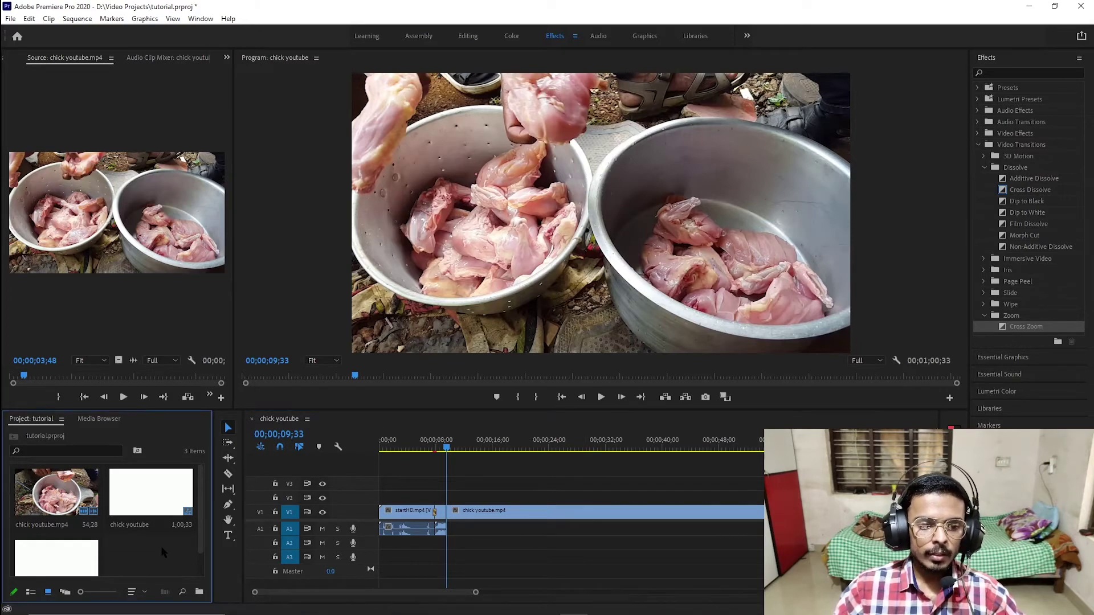
{"action": "double_click", "coordinate": [164, 553]}
{"action": "scroll", "coordinate": [221, 208], "scroll_direction": "down", "scroll_amount": 3}
{"action": "scroll", "coordinate": [221, 208], "scroll_direction": "down", "scroll_amount": 1}
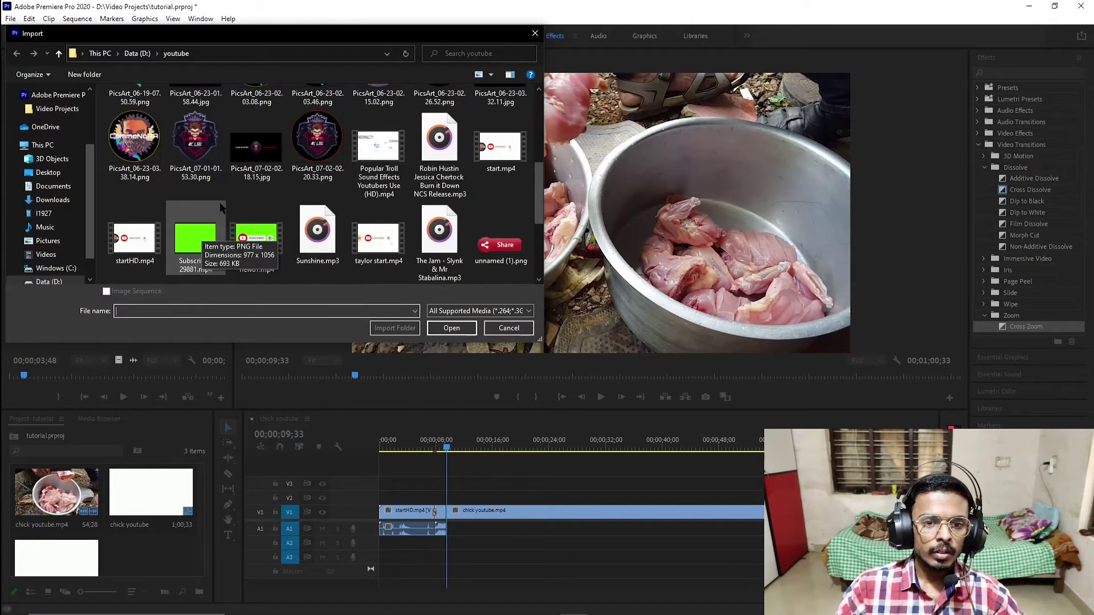
{"action": "scroll", "coordinate": [221, 208], "scroll_direction": "down", "scroll_amount": 2}
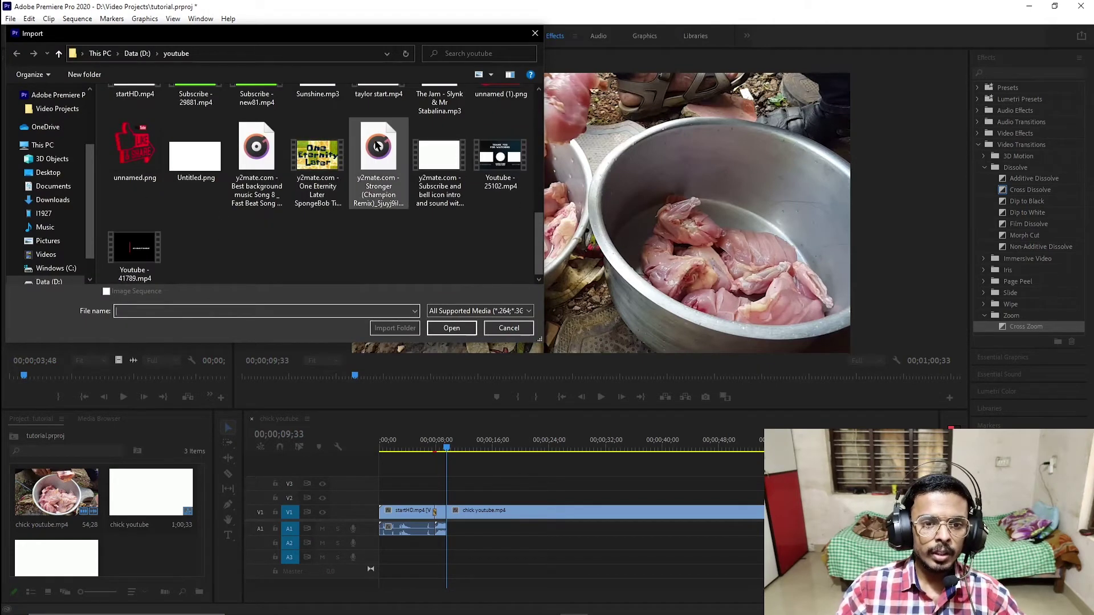
{"action": "double_click", "coordinate": [375, 166]}
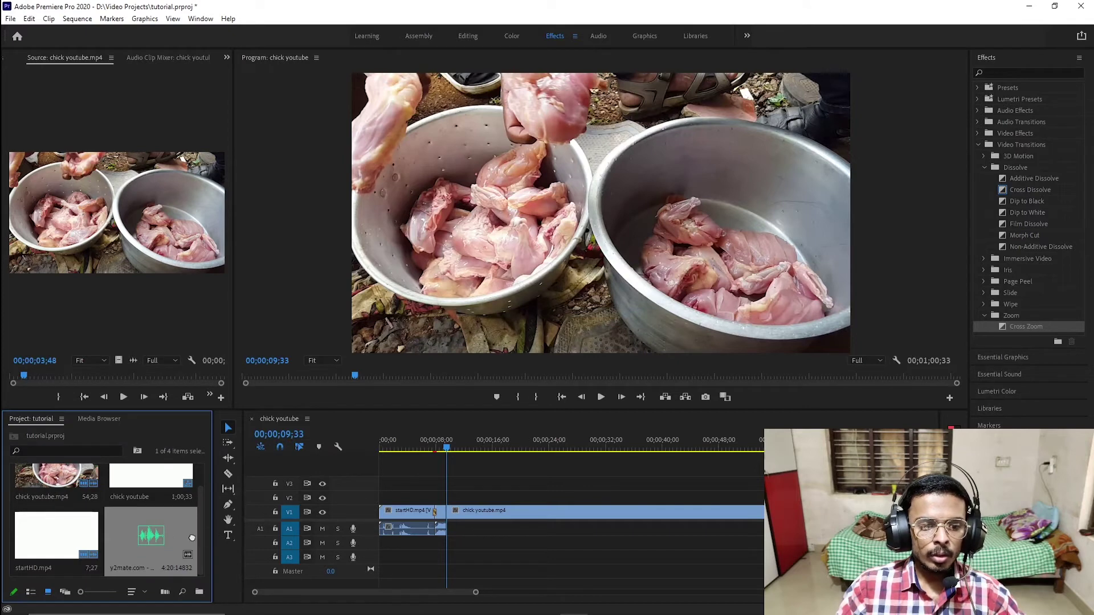
Place the Stronger music on A1 under the chick clip and delete the part past the video's end
{"action": "left_click_drag", "start_coordinate": [192, 538], "coordinate": [619, 530]}
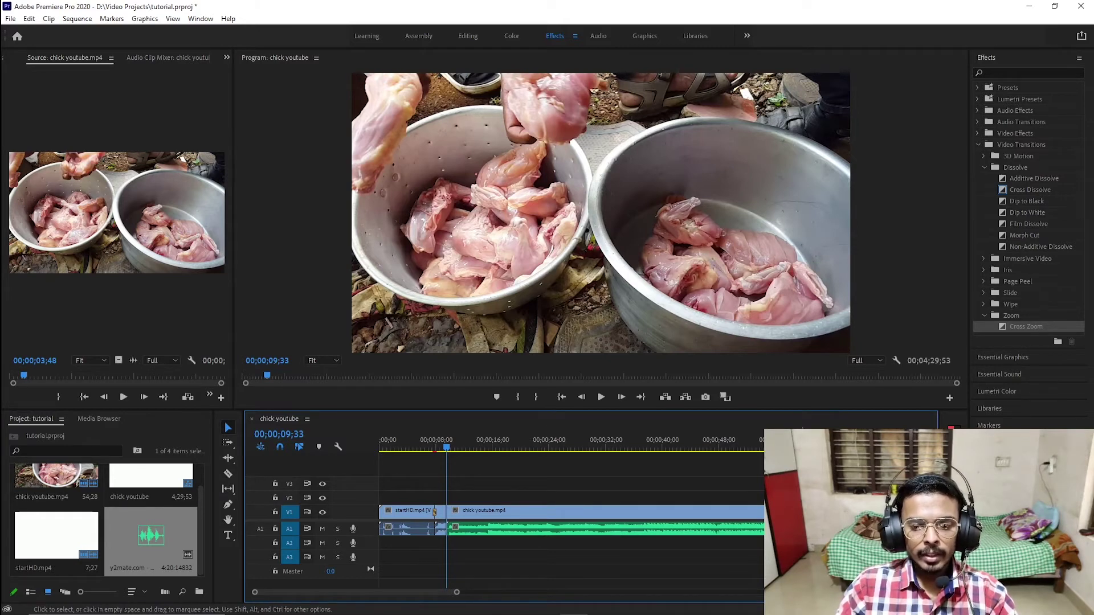
{"action": "key", "text": "c"}
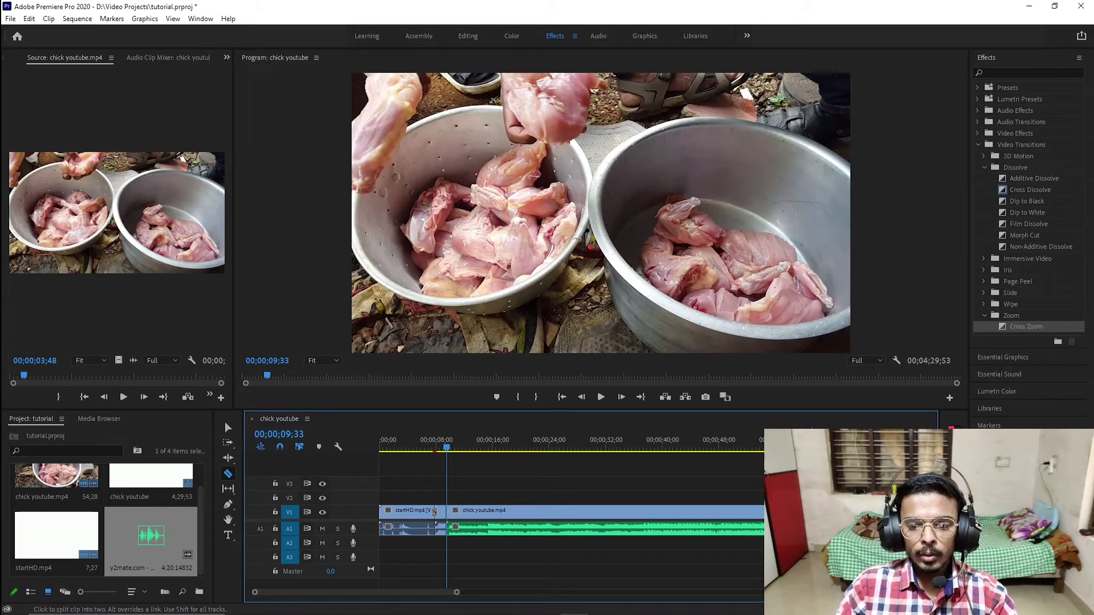
{"action": "key", "text": "v"}
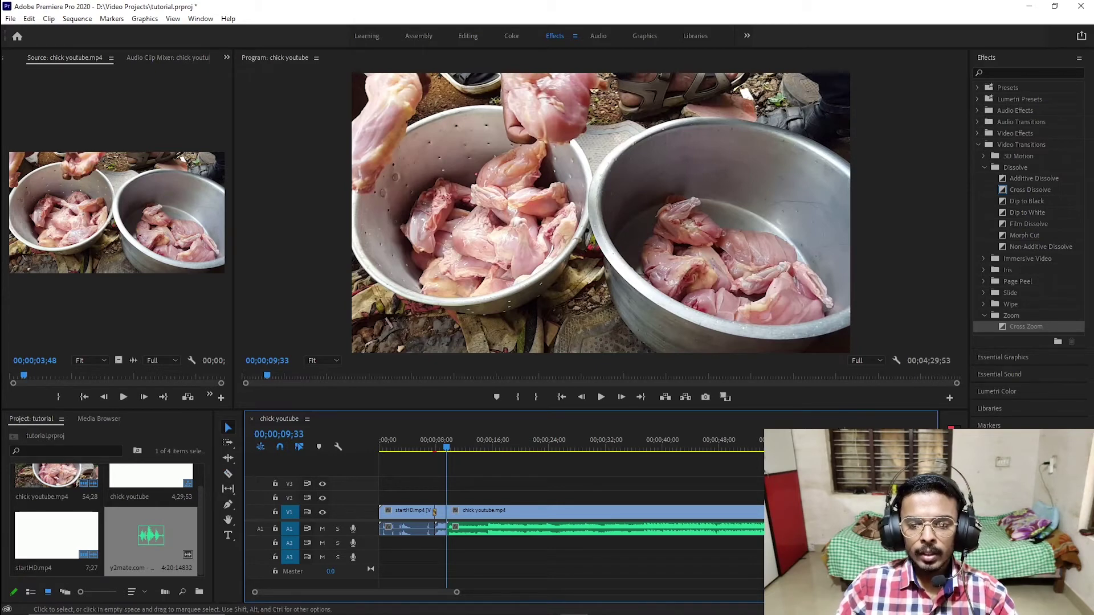
{"action": "key", "text": "Delete"}
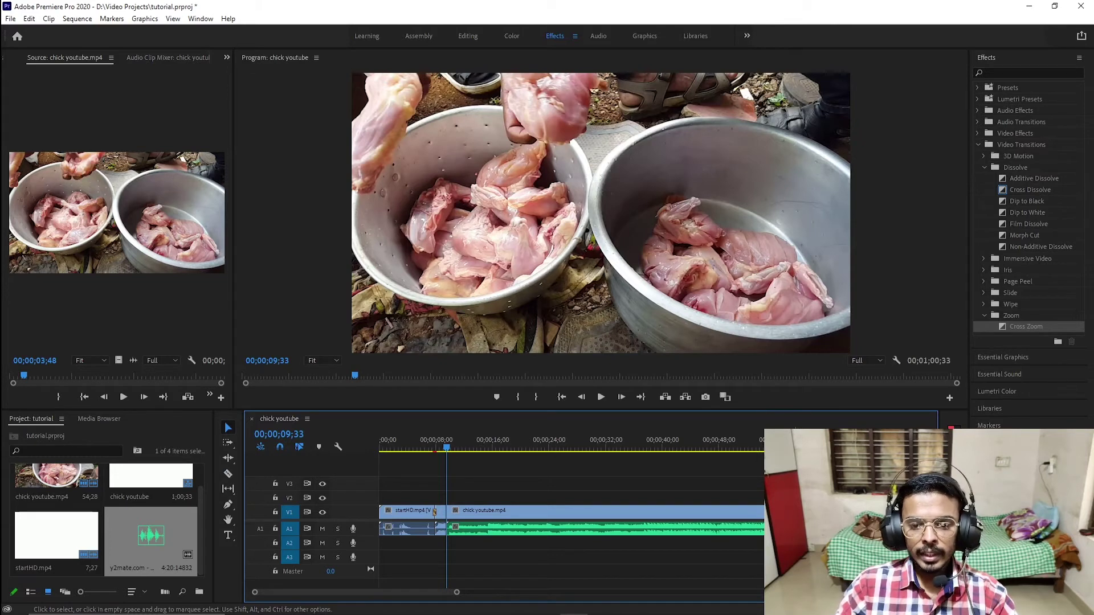
{"action": "left_click", "coordinate": [793, 447]}
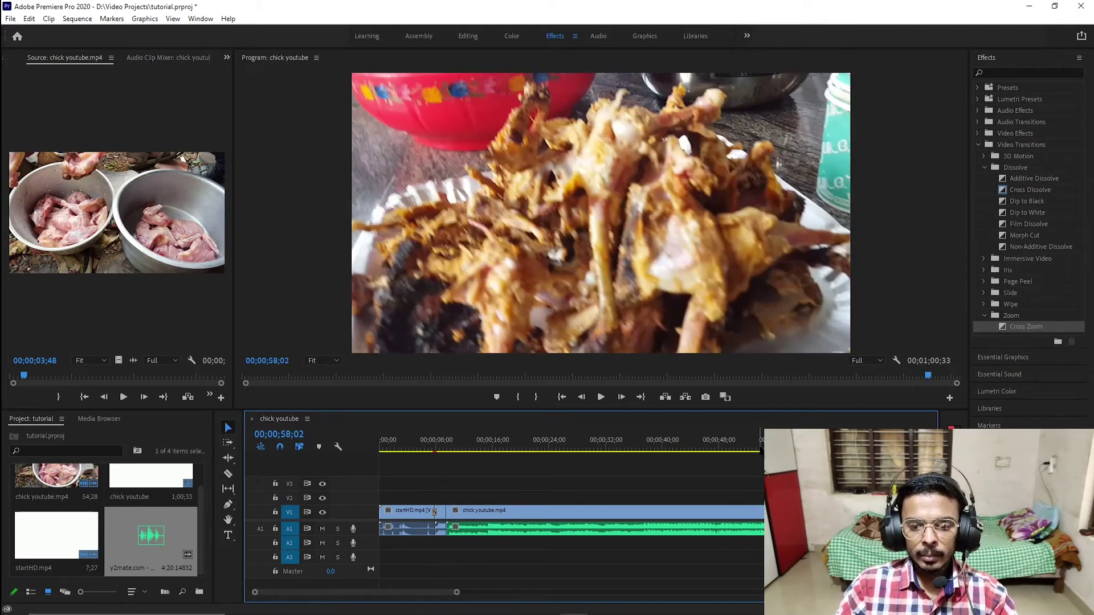
{"action": "left_click", "coordinate": [755, 448]}
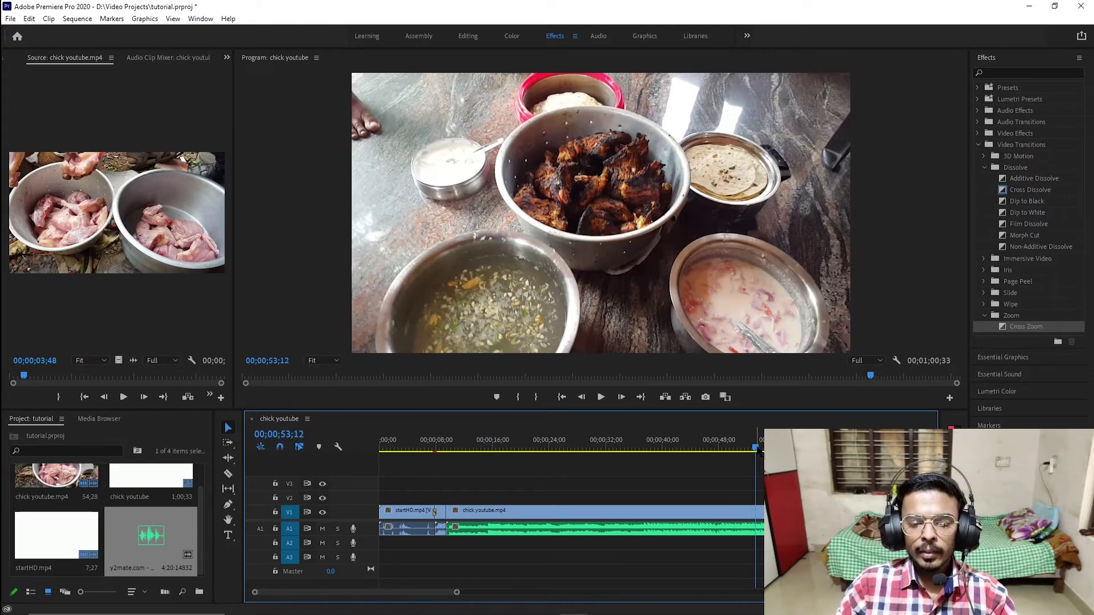
Put the playhead at 00;00;58;45 and zoom the timeline in around the sequence end
{"action": "left_click_drag", "start_coordinate": [758, 449], "coordinate": [795, 449]}
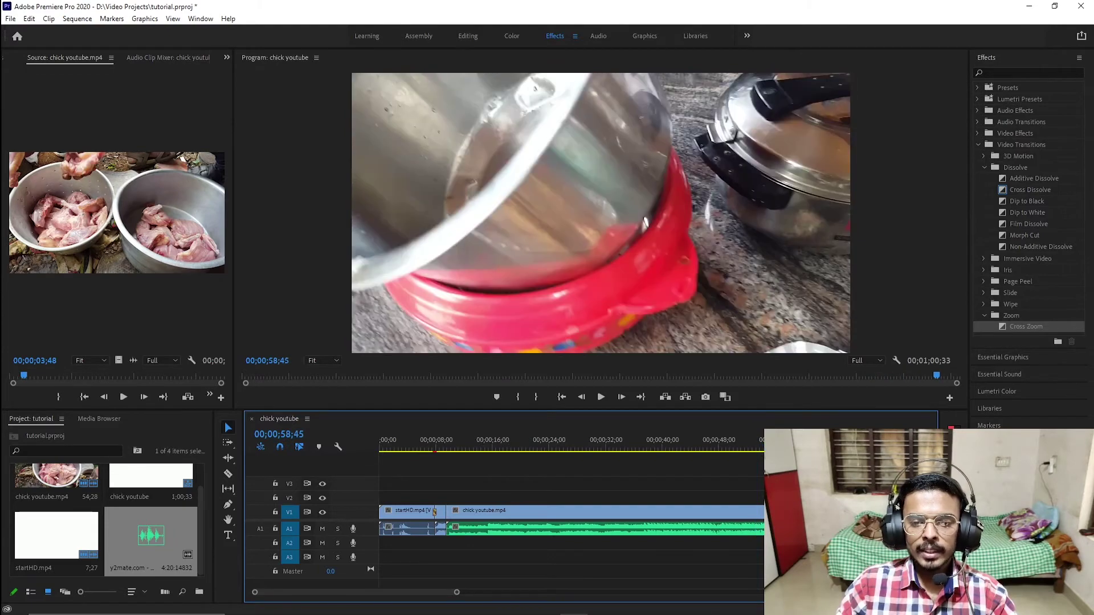
{"action": "left_click_drag", "start_coordinate": [457, 593], "coordinate": [394, 595]}
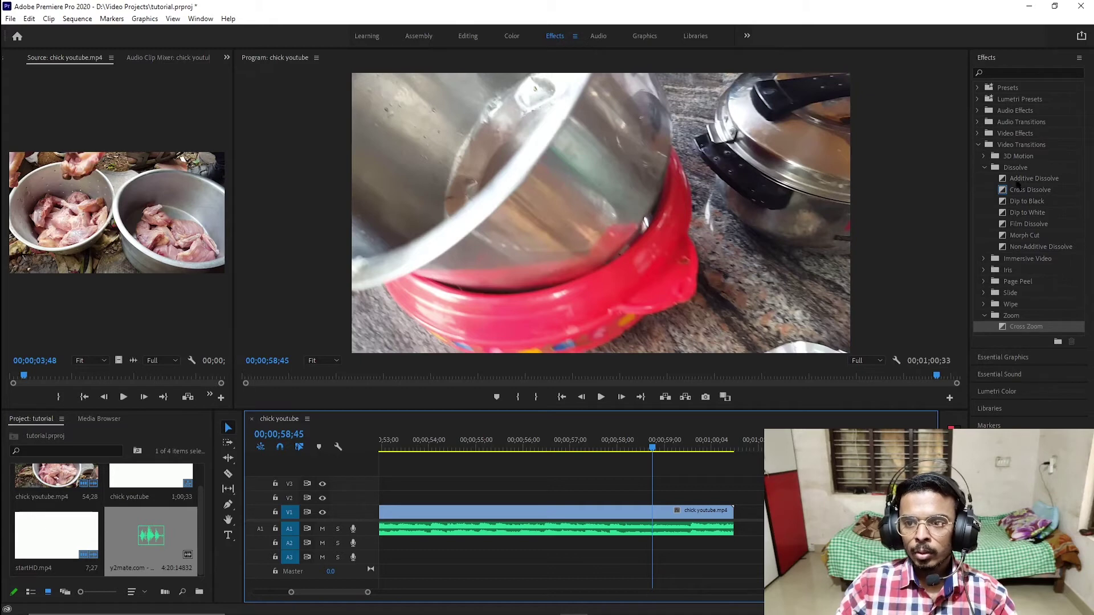
Apply the Crossfade > Exponential Fade audio transition to the end of the A1 music
{"action": "left_click", "coordinate": [978, 145]}
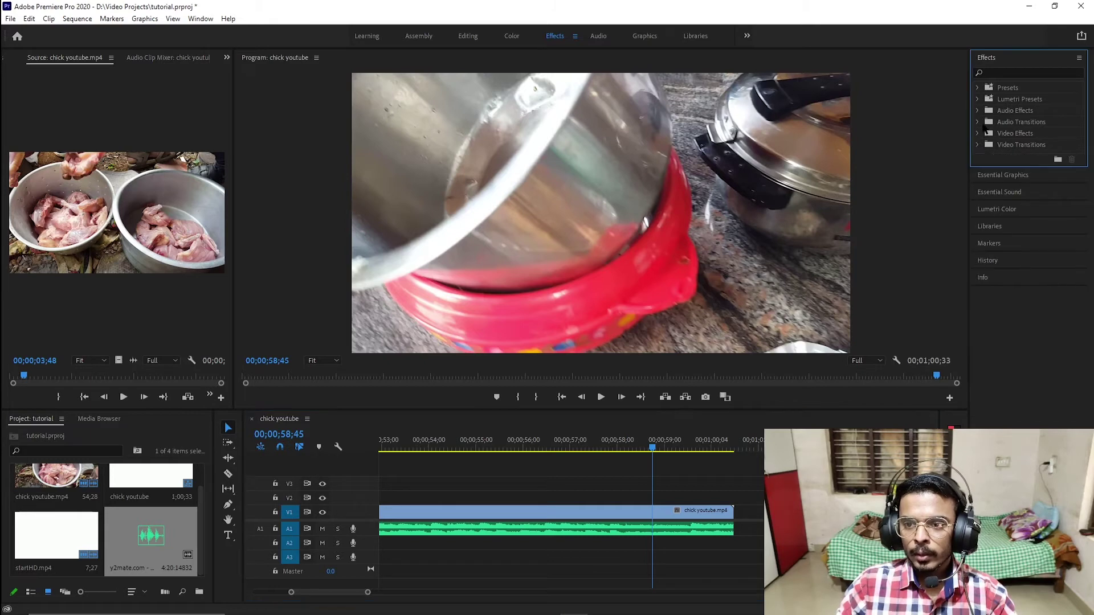
{"action": "left_click", "coordinate": [978, 122]}
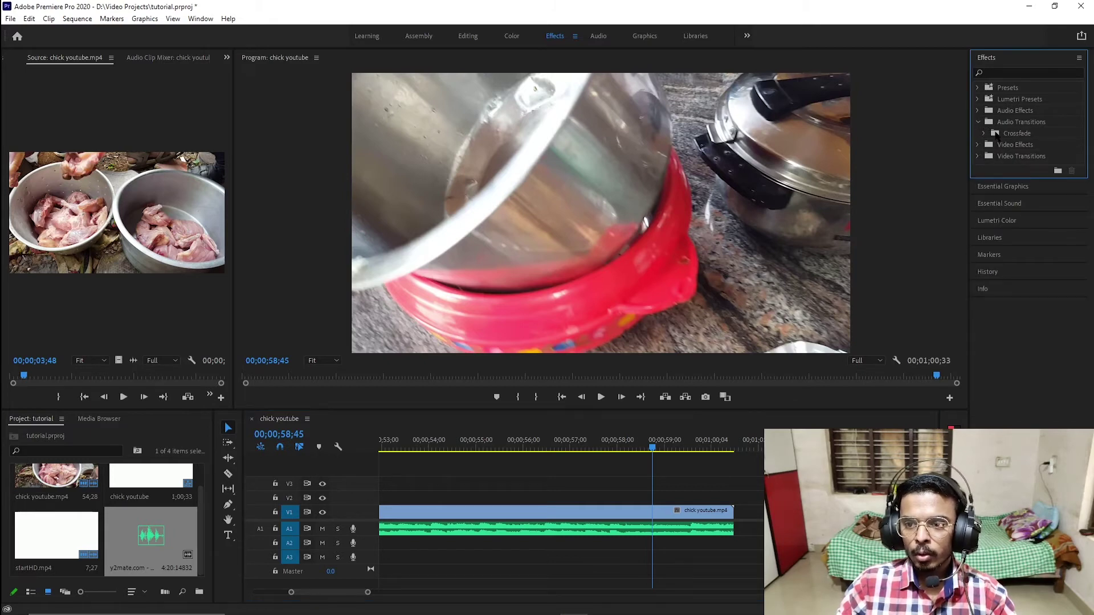
{"action": "left_click", "coordinate": [984, 135]}
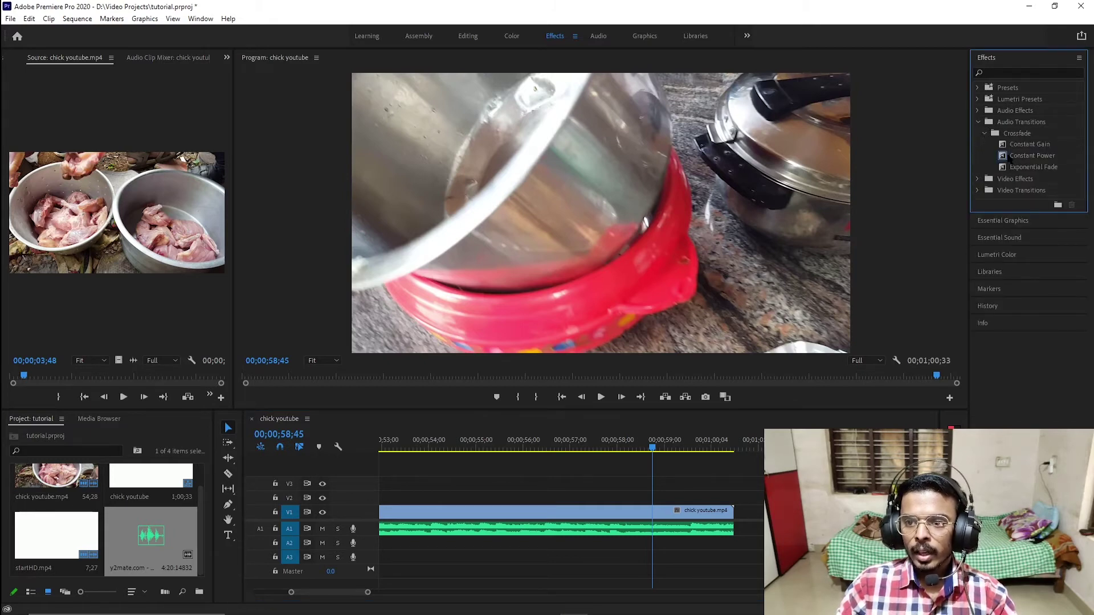
{"action": "left_click", "coordinate": [1005, 171]}
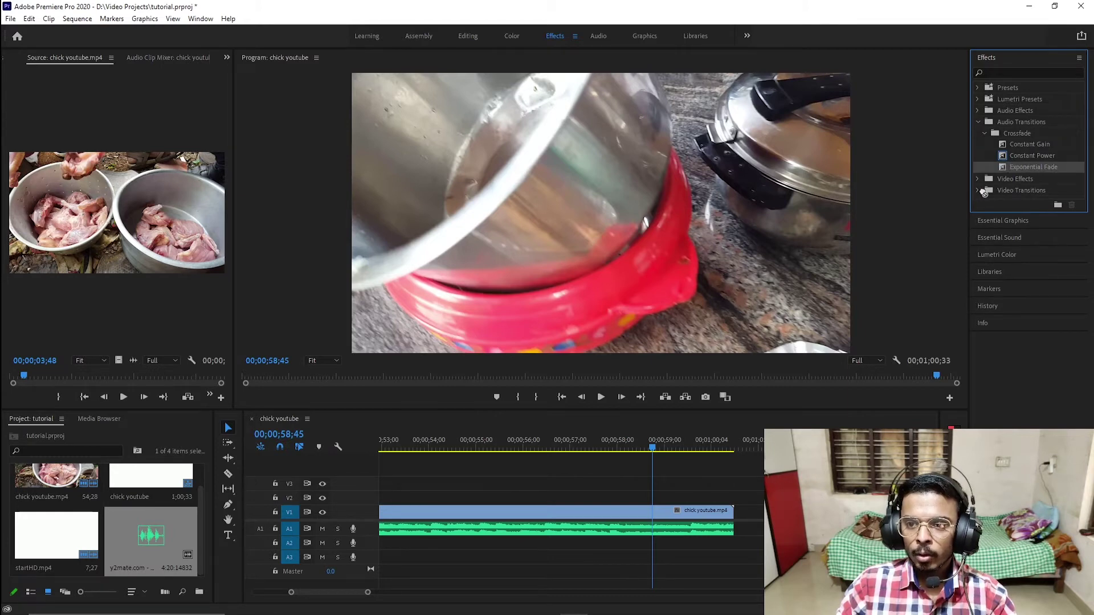
{"action": "mouse_move", "coordinate": [859, 354]}
{"action": "left_mouse_down"}
{"action": "mouse_move", "coordinate": [798, 530]}
{"action": "mouse_move", "coordinate": [732, 532]}
{"action": "left_mouse_up"}
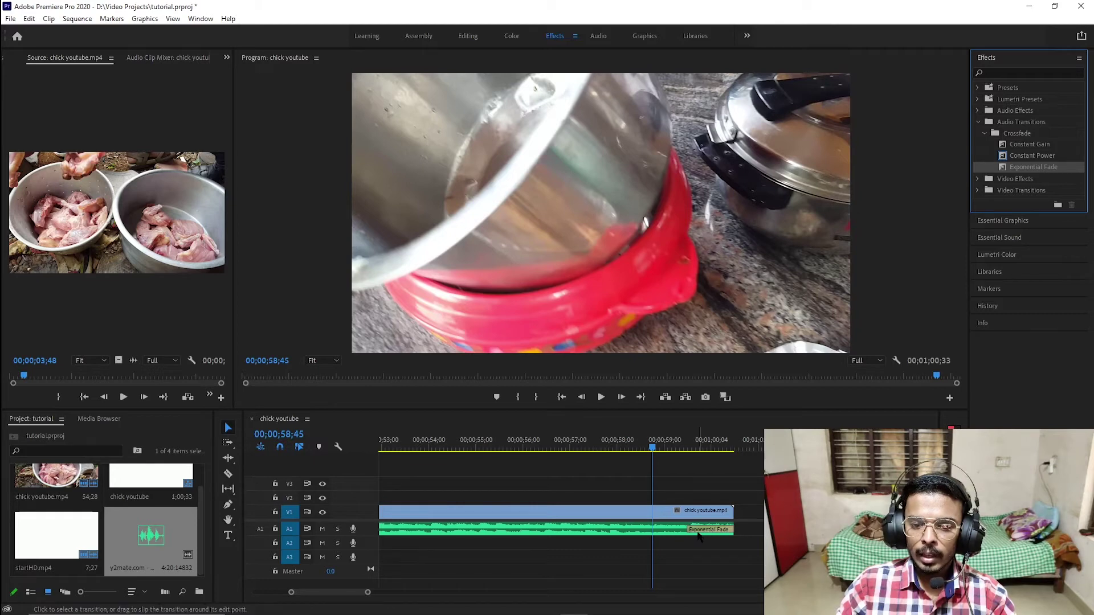
Lengthen the Exponential Fade and play back the fade-out from just before it
{"action": "left_click", "coordinate": [692, 530]}
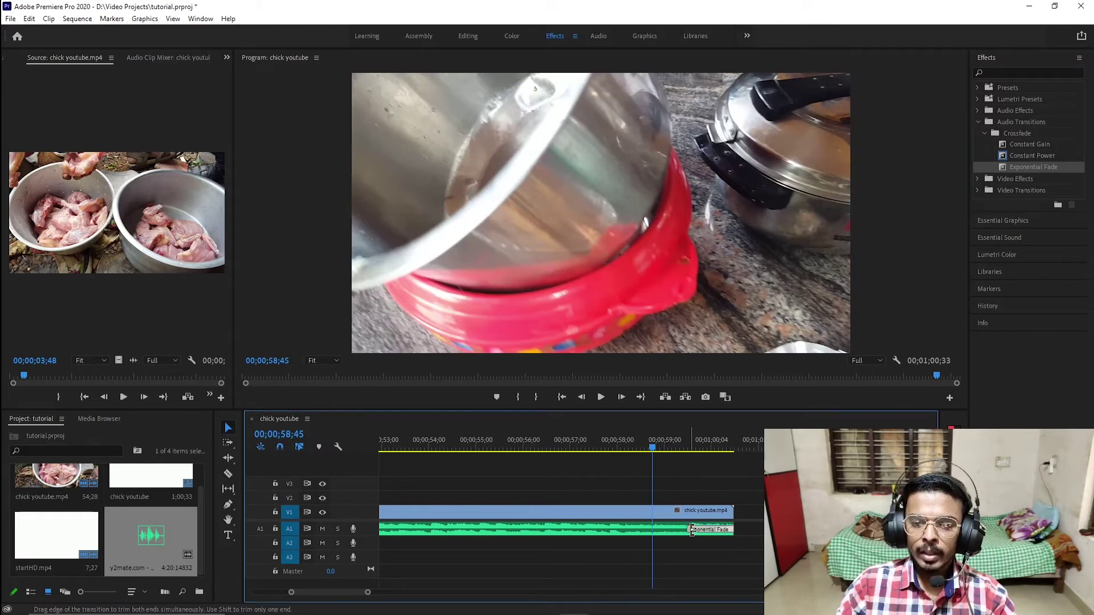
{"action": "left_click_drag", "start_coordinate": [692, 529], "coordinate": [638, 528]}
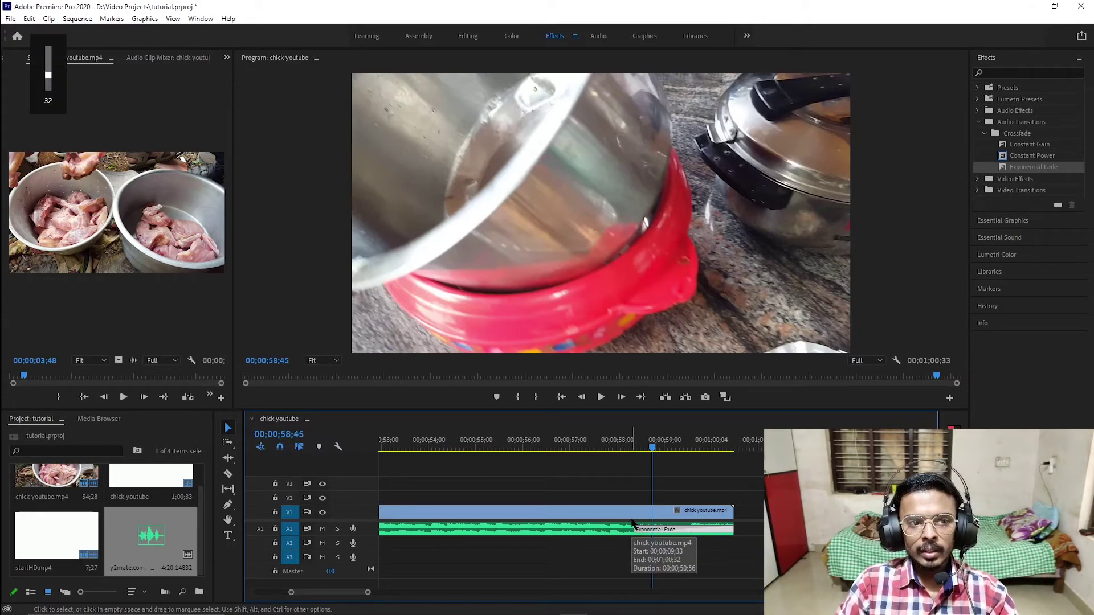
{"action": "left_click", "coordinate": [607, 445]}
{"action": "key", "text": "space"}
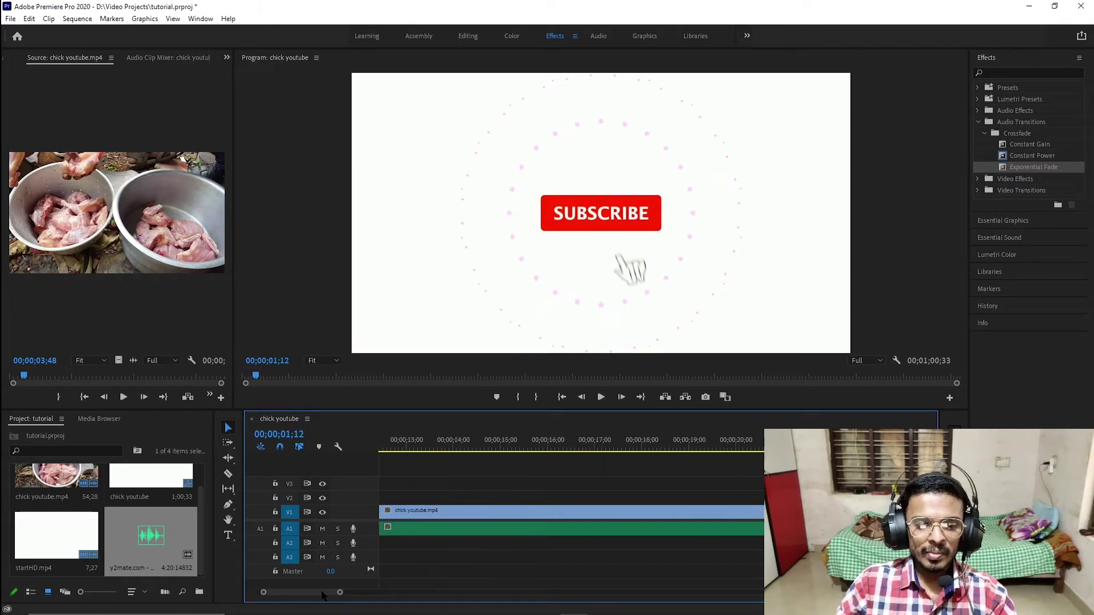
Replay the sequence ending to hear the fade-out
{"action": "left_click_drag", "start_coordinate": [308, 594], "coordinate": [383, 592]}
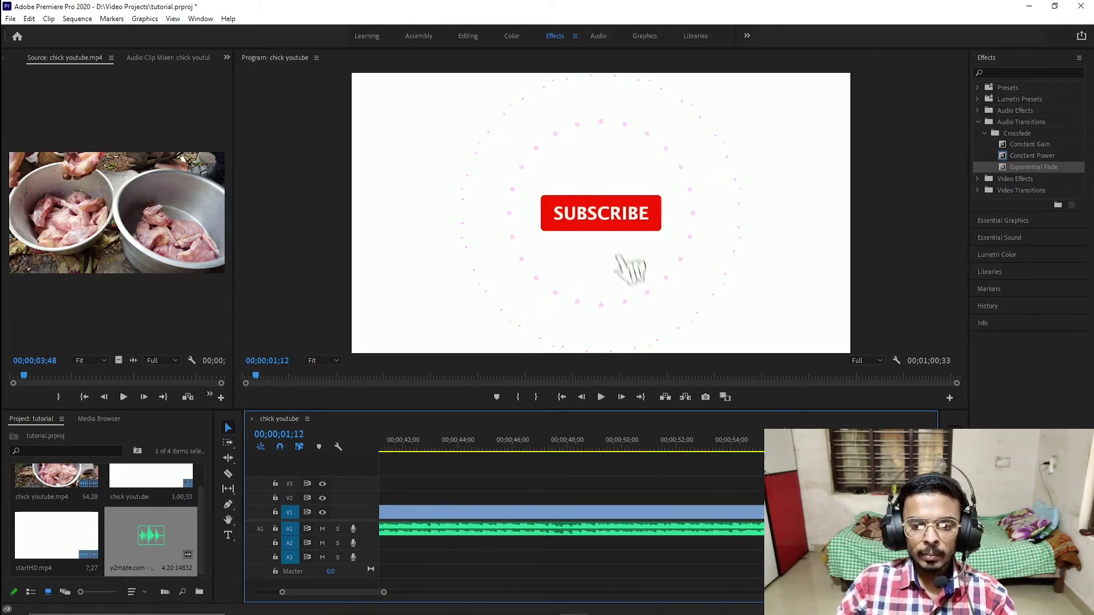
{"action": "left_click", "coordinate": [915, 377]}
{"action": "key", "text": "space"}
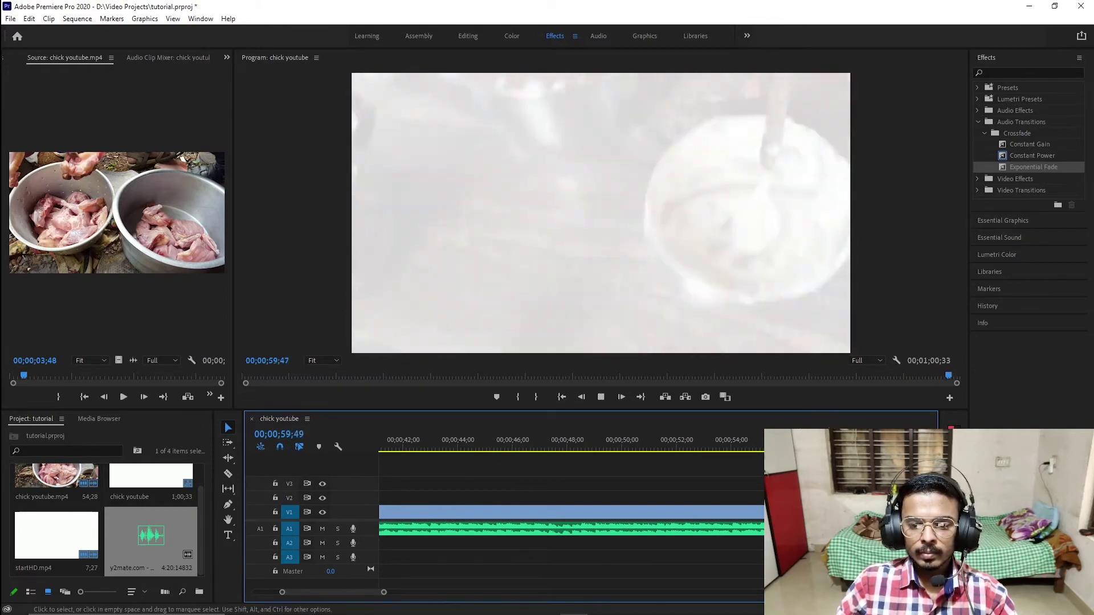
{"action": "key", "text": "space"}
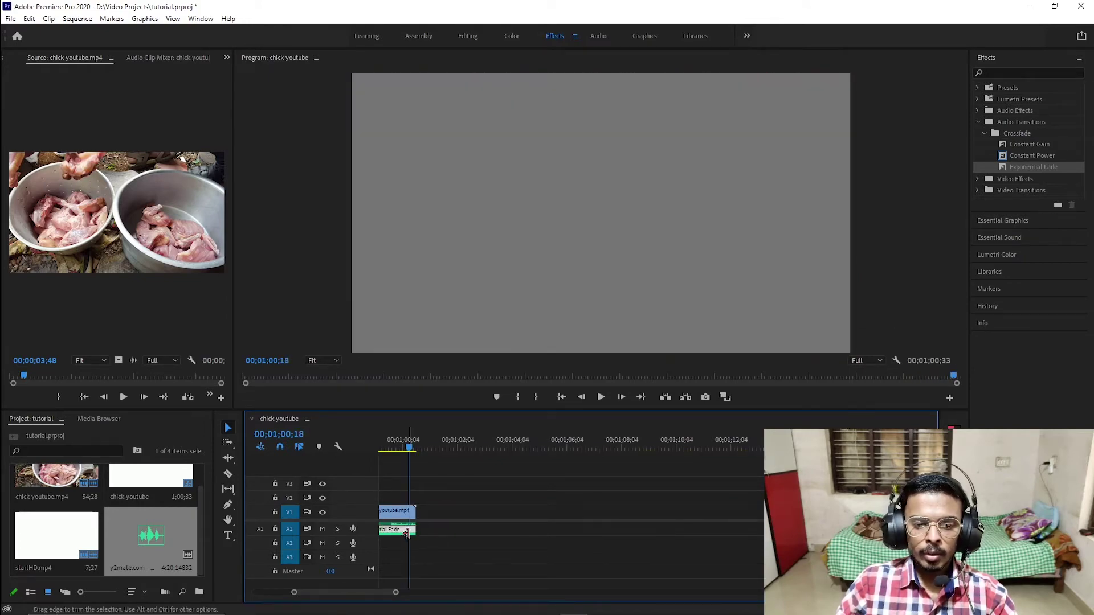
Remove the Exponential Fade from the music, zoom the timeline out, and replay the ending
{"action": "left_click", "coordinate": [405, 531]}
{"action": "key", "text": "Delete"}
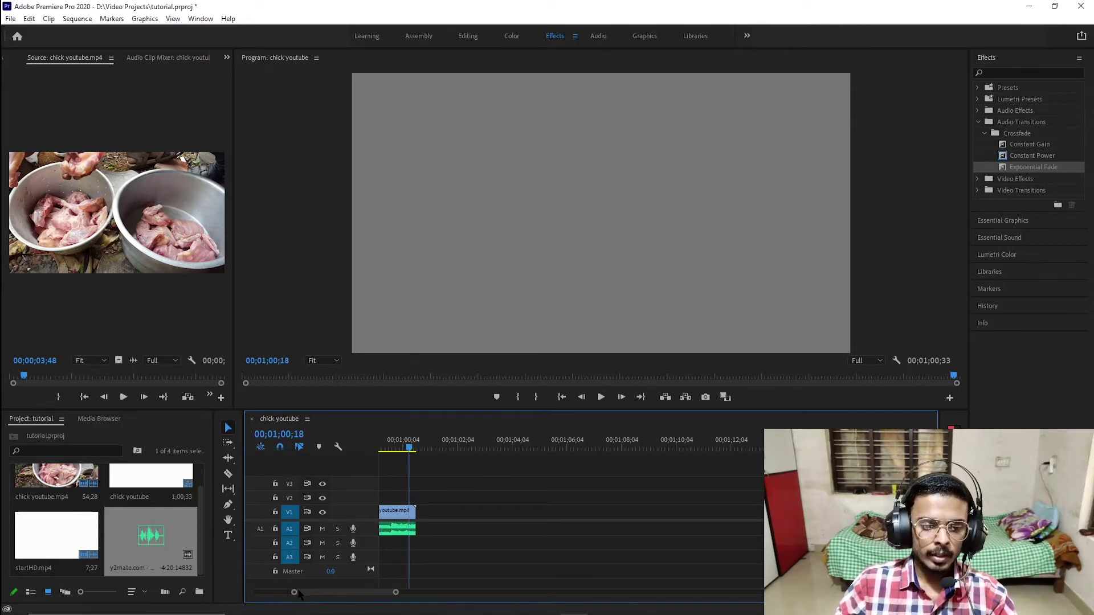
{"action": "left_click_drag", "start_coordinate": [294, 594], "coordinate": [286, 593]}
{"action": "left_click", "coordinate": [593, 447]}
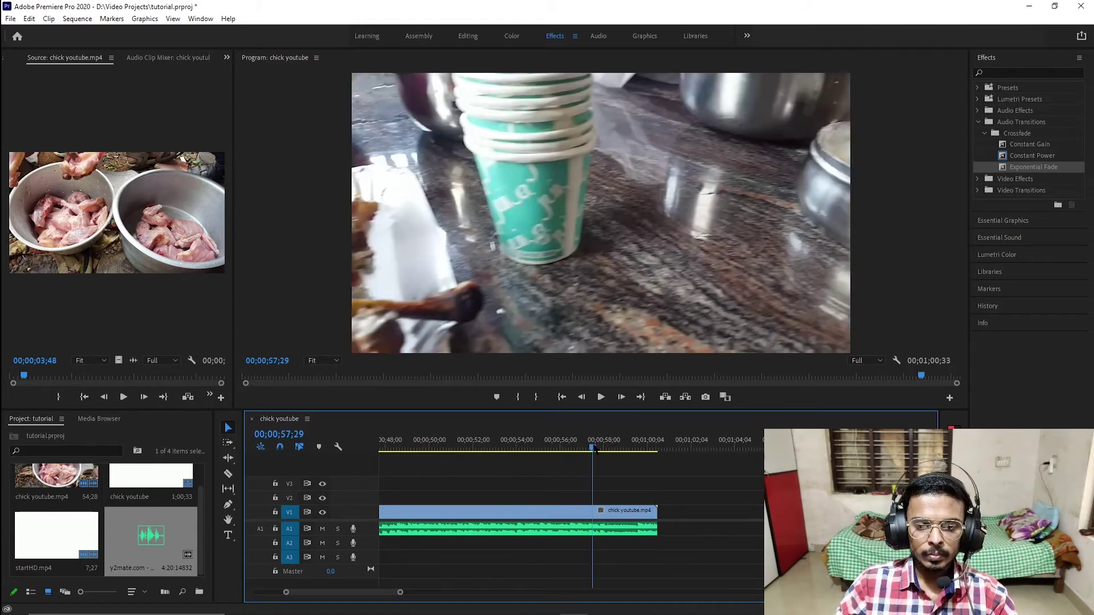
{"action": "key", "text": "space"}
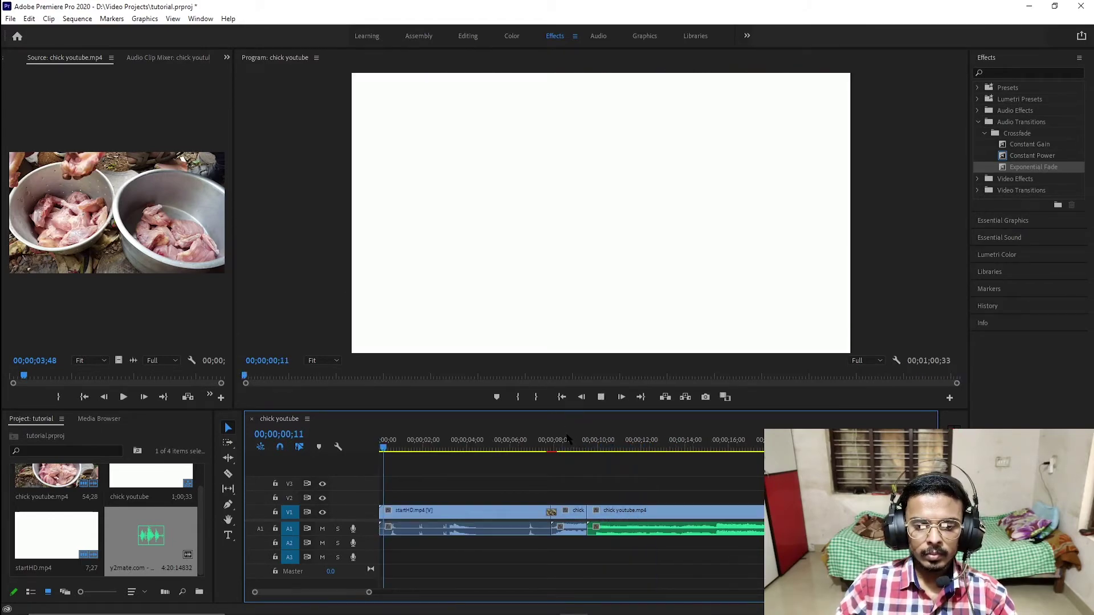
{"action": "key", "text": "space"}
{"action": "mouse_move", "coordinate": [369, 593]}
{"action": "left_mouse_down"}
{"action": "mouse_move", "coordinate": [471, 593]}
{"action": "mouse_move", "coordinate": [448, 593]}
{"action": "left_mouse_up"}
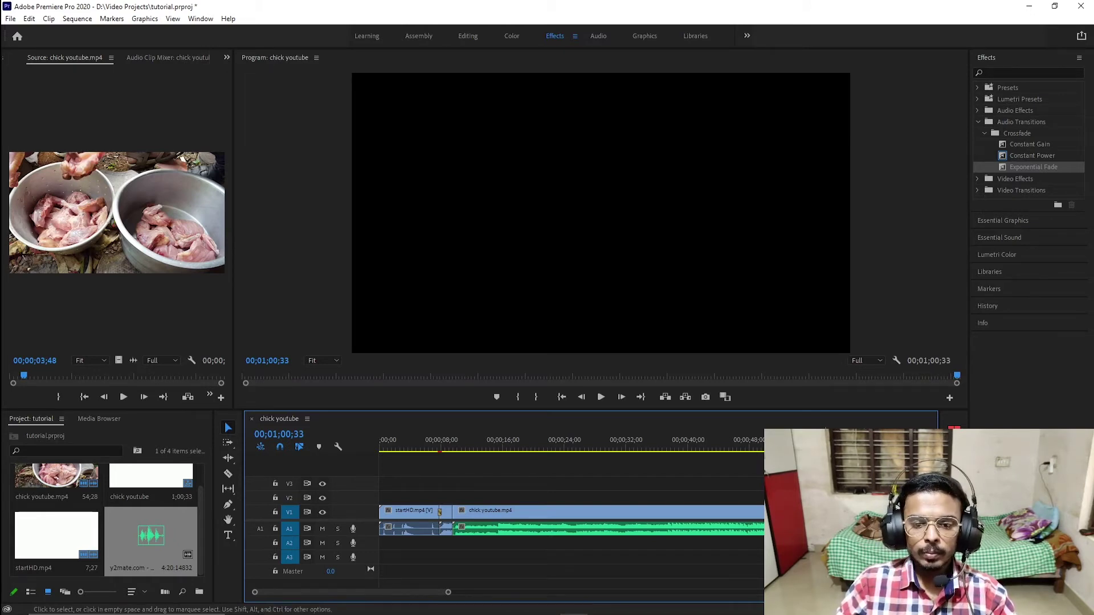
{"action": "mouse_move", "coordinate": [448, 592]}
{"action": "left_mouse_down"}
{"action": "mouse_move", "coordinate": [493, 596]}
{"action": "mouse_move", "coordinate": [436, 595]}
{"action": "left_mouse_up"}
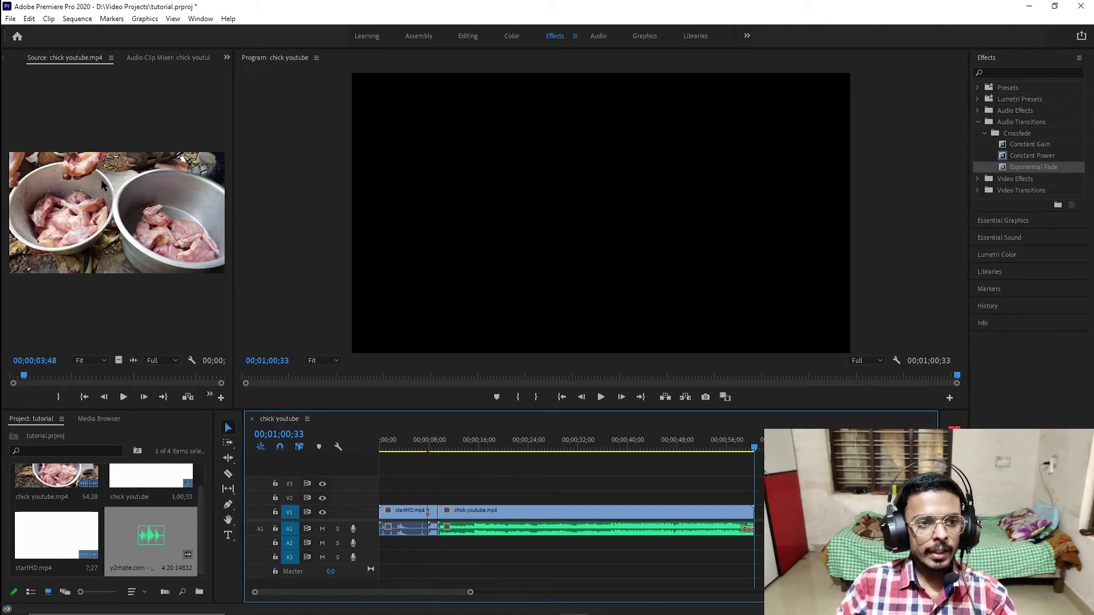
Open the File > Export menu for the chick youtube sequence
{"action": "left_click", "coordinate": [11, 19]}
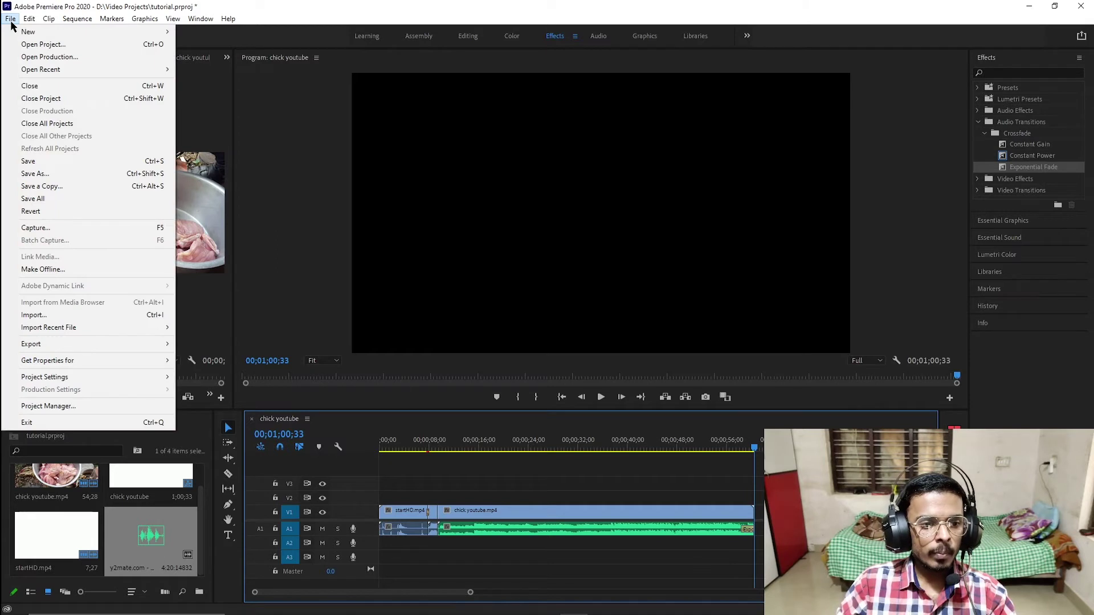
{"action": "mouse_move", "coordinate": [139, 345]}
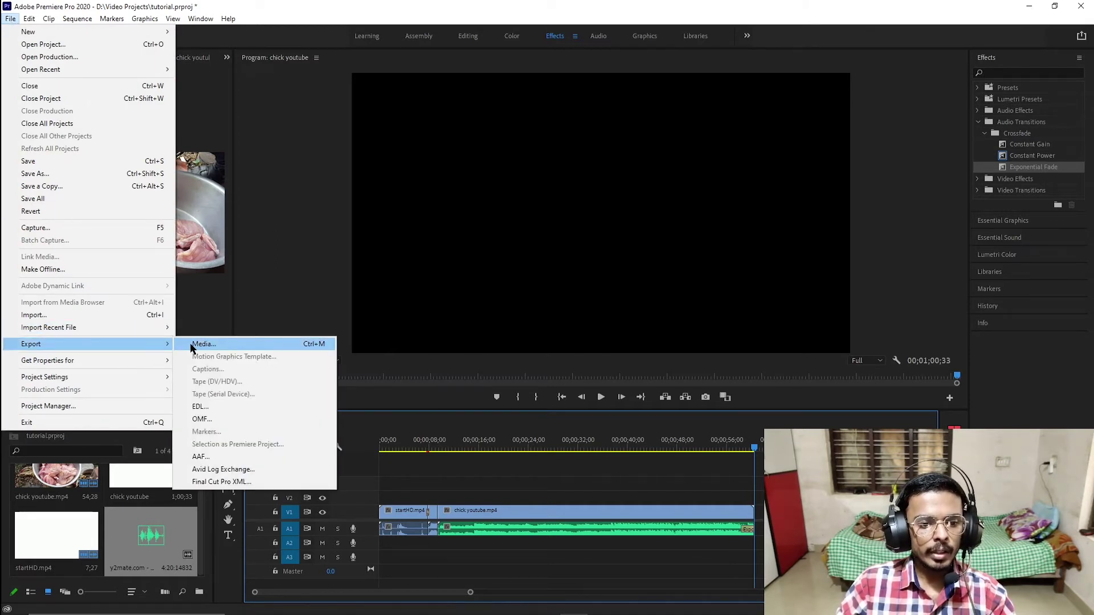
Open Export Settings, scrub the preview to 00;00;43;45, and set Source Range to Entire Sequence
{"action": "left_click", "coordinate": [312, 349]}
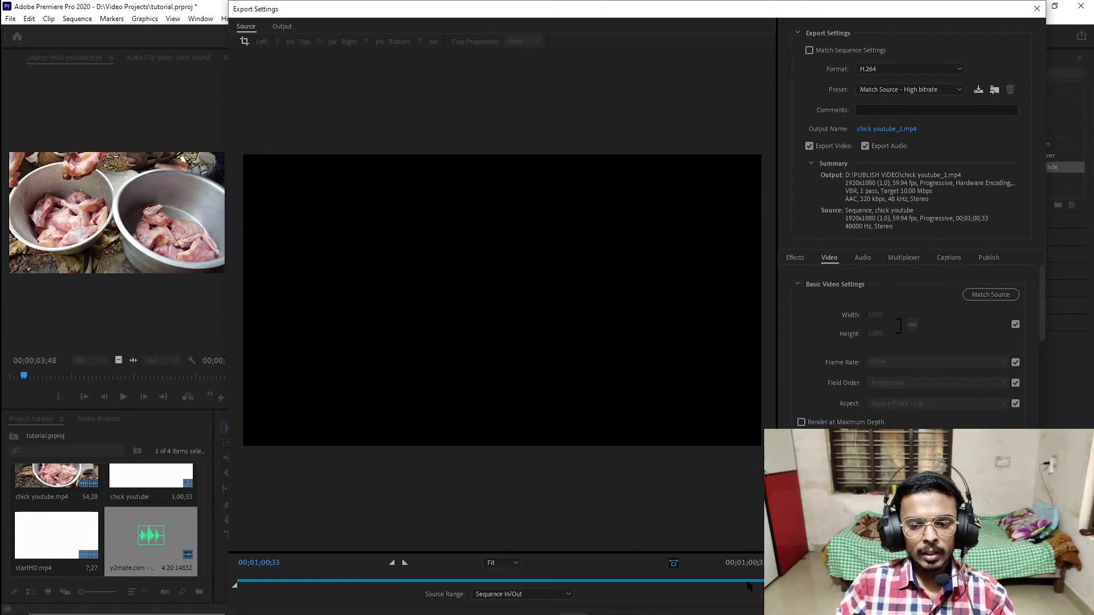
{"action": "left_click_drag", "start_coordinate": [745, 574], "coordinate": [620, 576]}
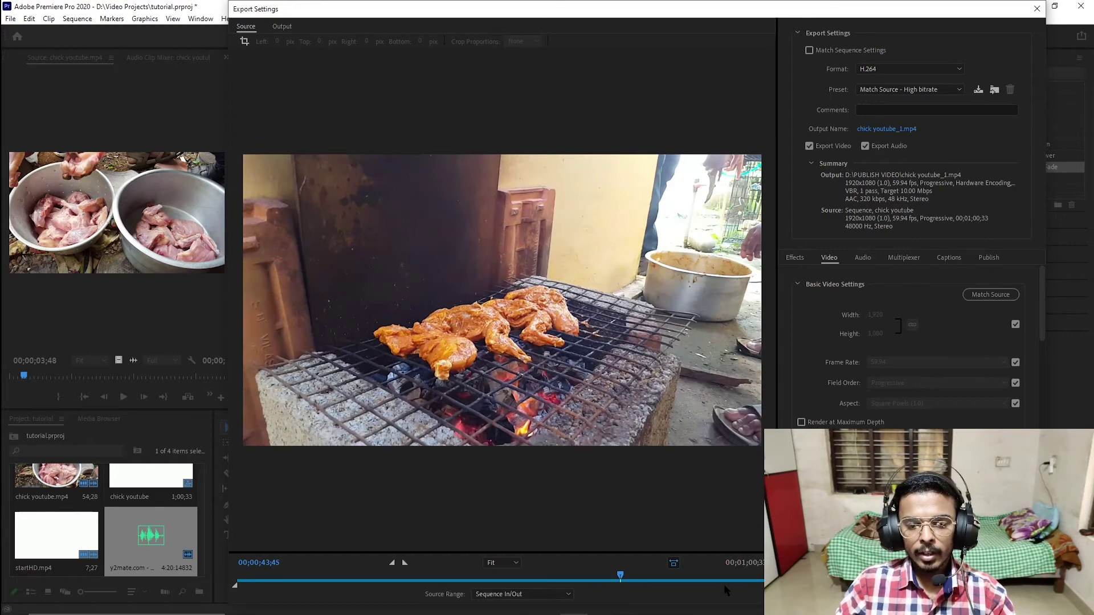
{"action": "left_click_drag", "start_coordinate": [727, 591], "coordinate": [762, 587]}
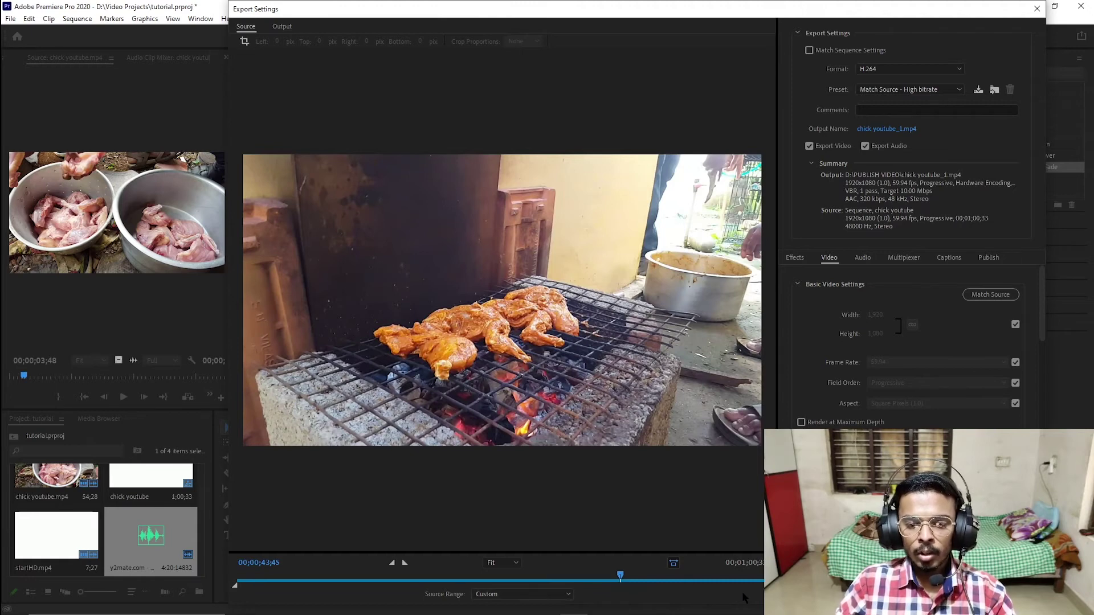
{"action": "left_click", "coordinate": [568, 595]}
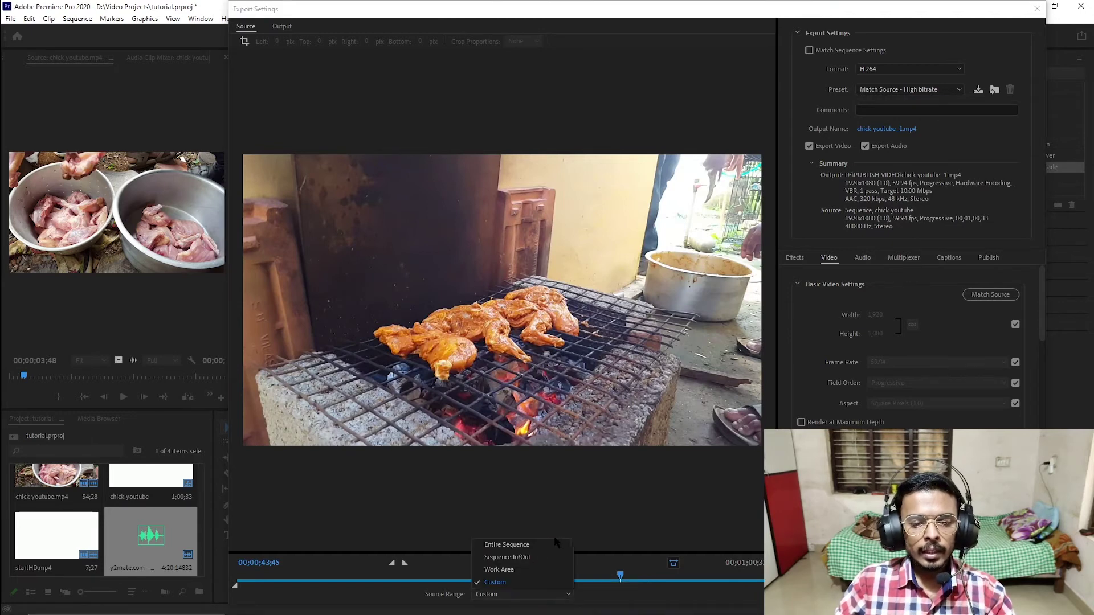
{"action": "left_click", "coordinate": [542, 545]}
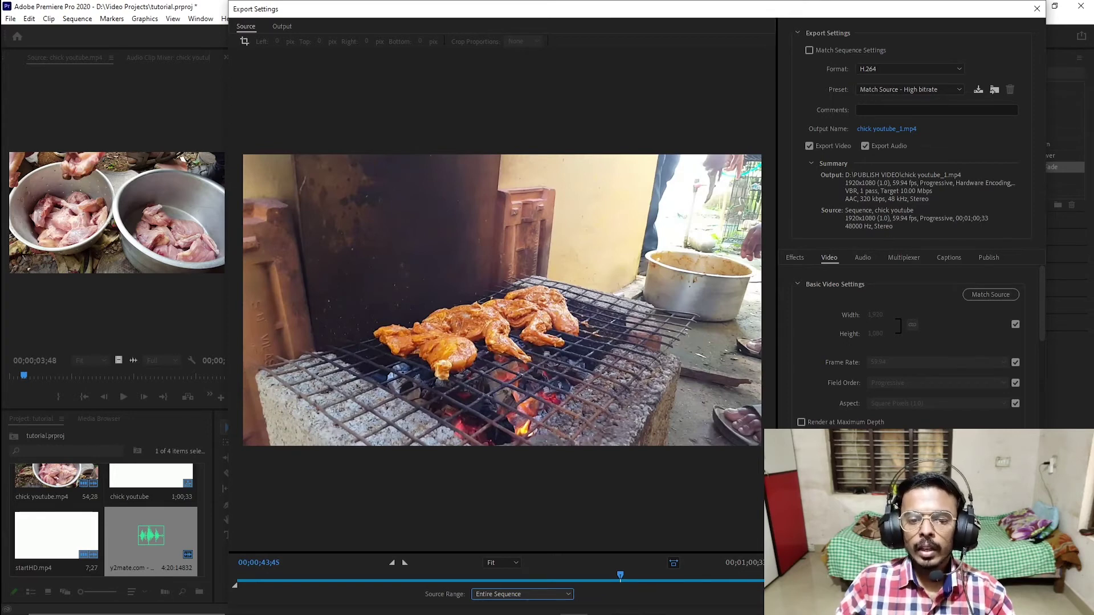
{"action": "left_click", "coordinate": [935, 91]}
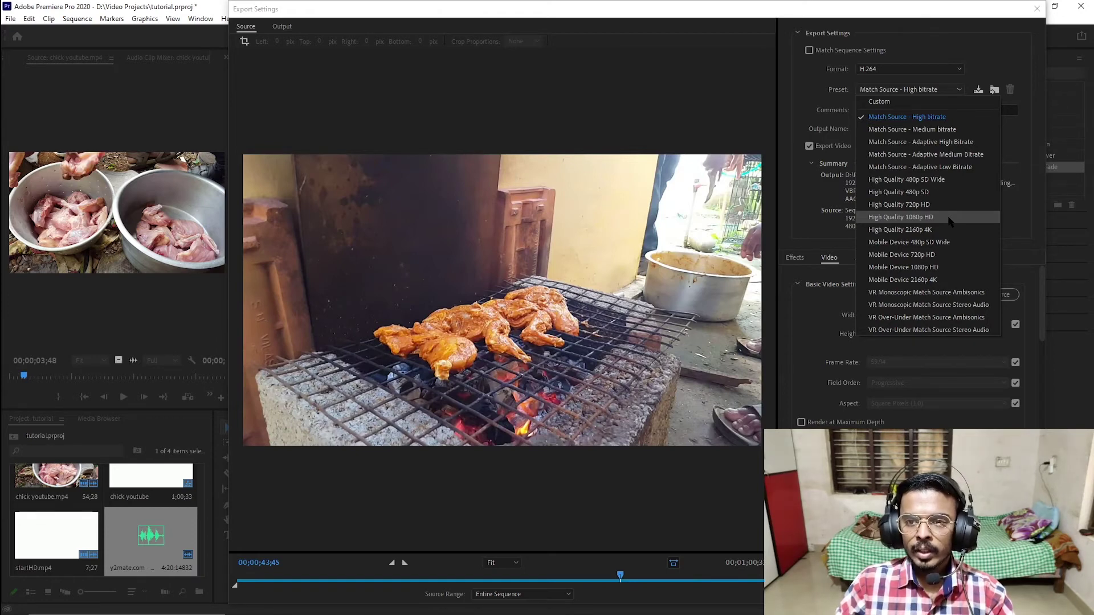
Browse the export presets and try the High Quality 1080p HD preset
{"action": "left_click", "coordinate": [893, 118]}
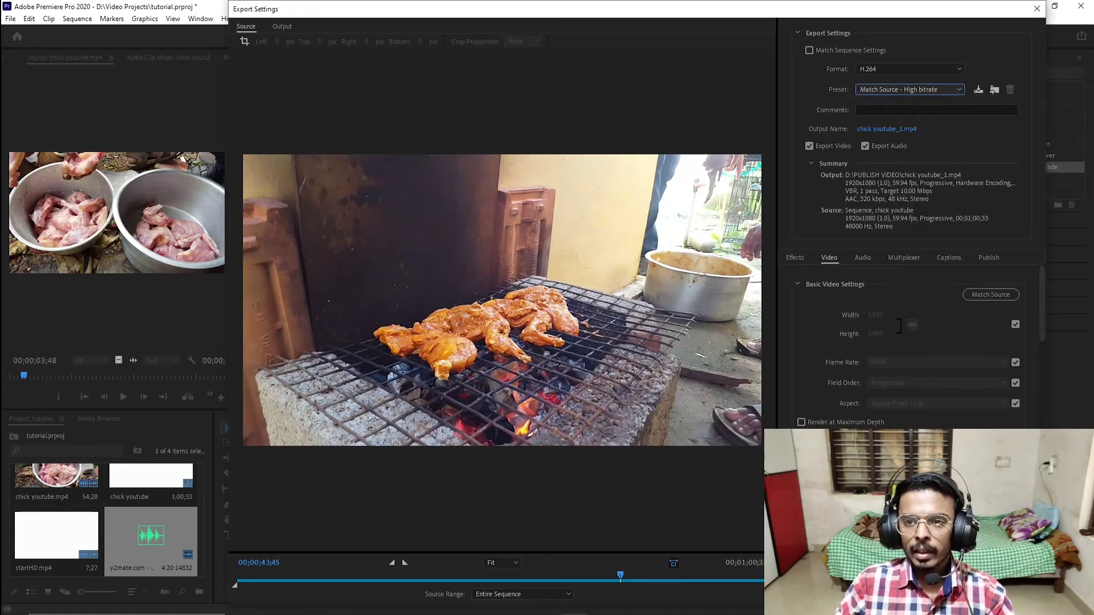
{"action": "left_click", "coordinate": [958, 90]}
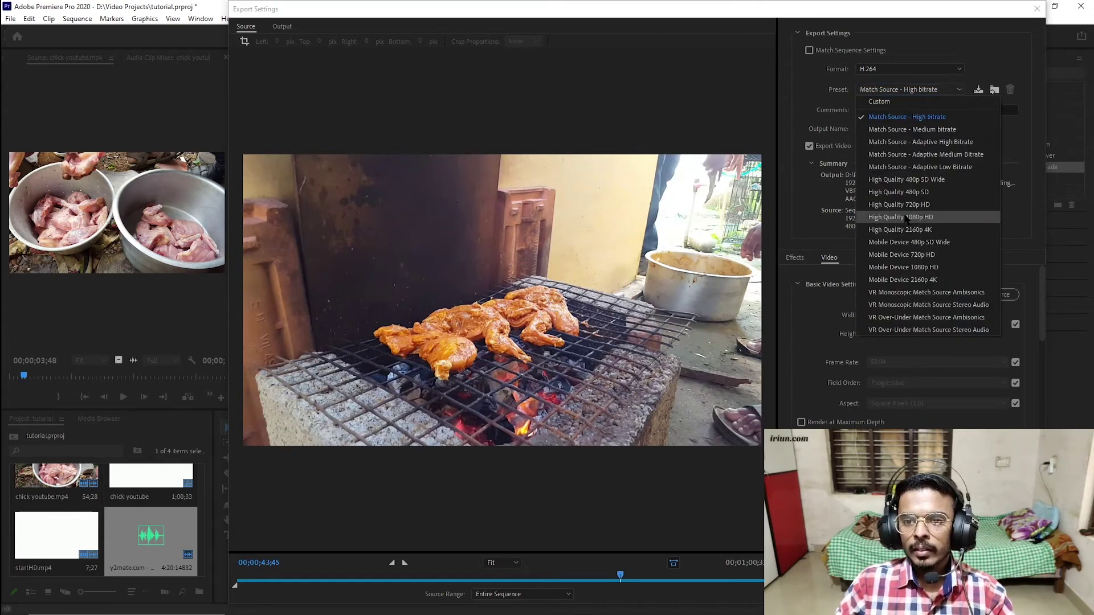
{"action": "key", "text": "Escape"}
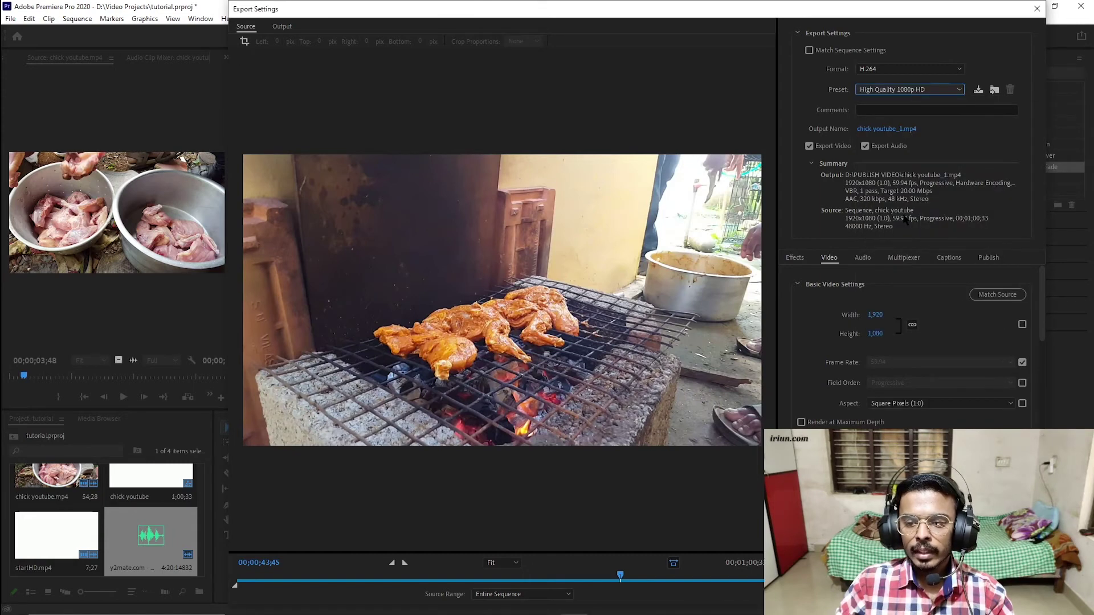
{"action": "left_click", "coordinate": [919, 90]}
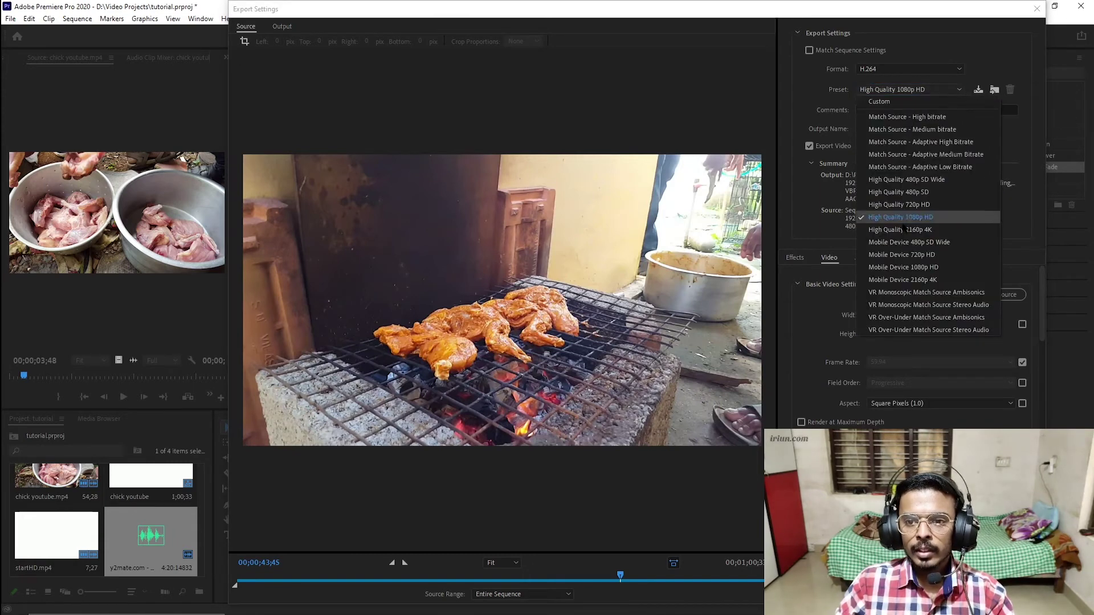
{"action": "left_click", "coordinate": [903, 218]}
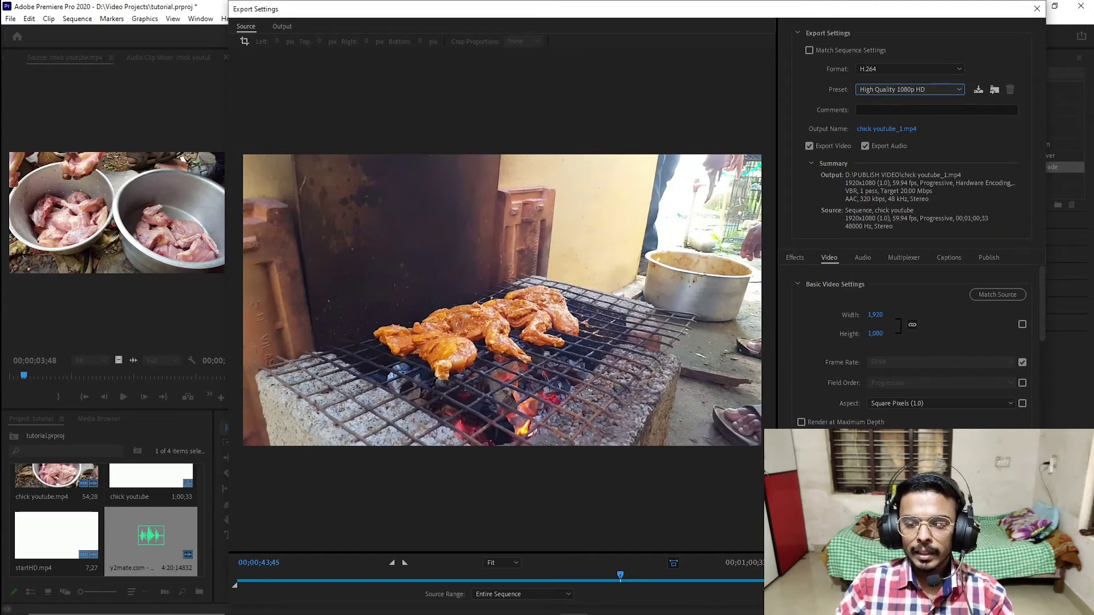
Revert to the Match Source - High bitrate preset and open the output file's save dialog
{"action": "left_click", "coordinate": [950, 97]}
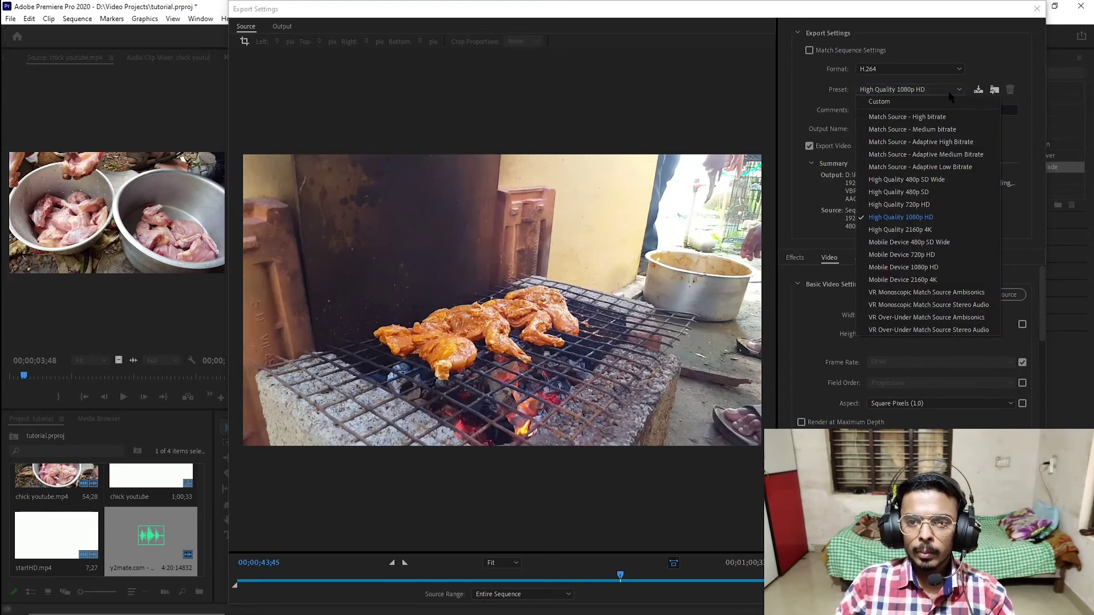
{"action": "left_click", "coordinate": [904, 118]}
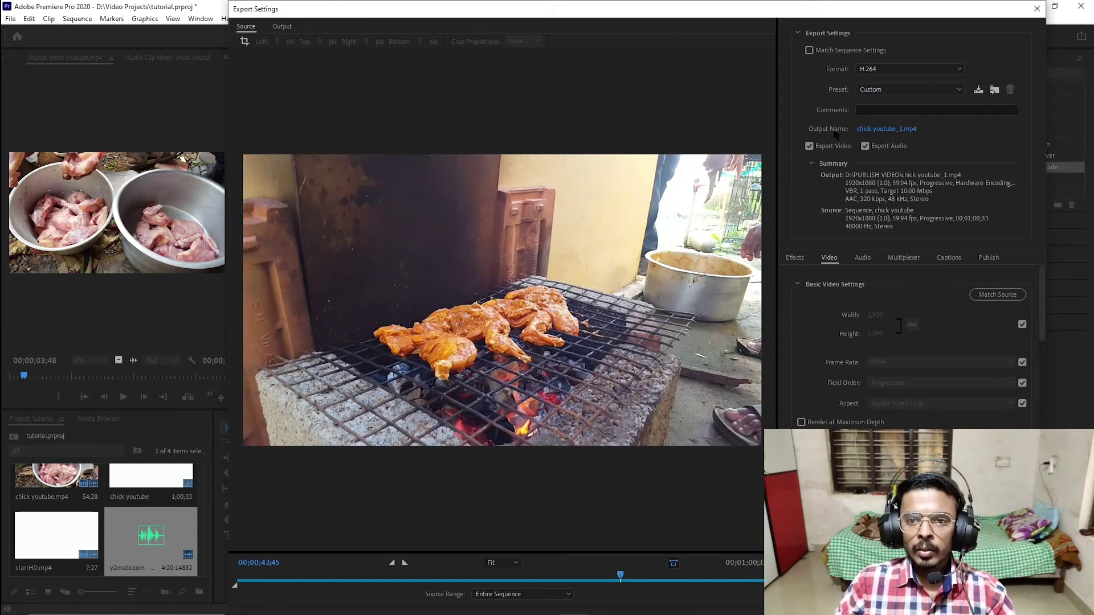
{"action": "left_click", "coordinate": [886, 131]}
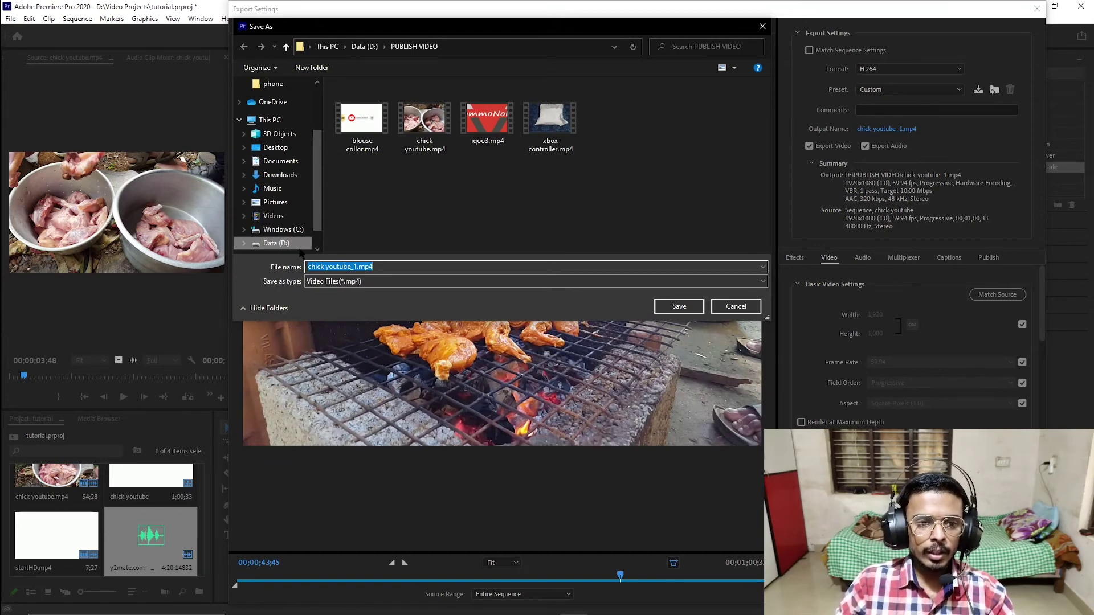
Save the export output as test.mp4 in the PUBLISH VIDEO folder on Data (D:)
{"action": "left_click", "coordinate": [279, 243]}
{"action": "double_click", "coordinate": [547, 171]}
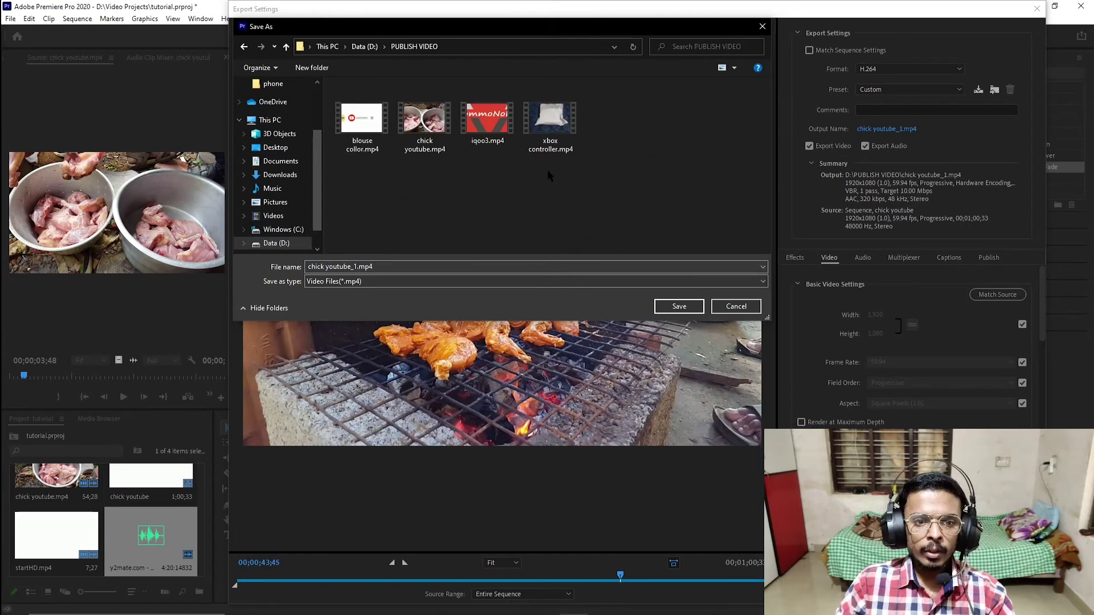
{"action": "left_click", "coordinate": [385, 270]}
{"action": "type", "text": "test"}
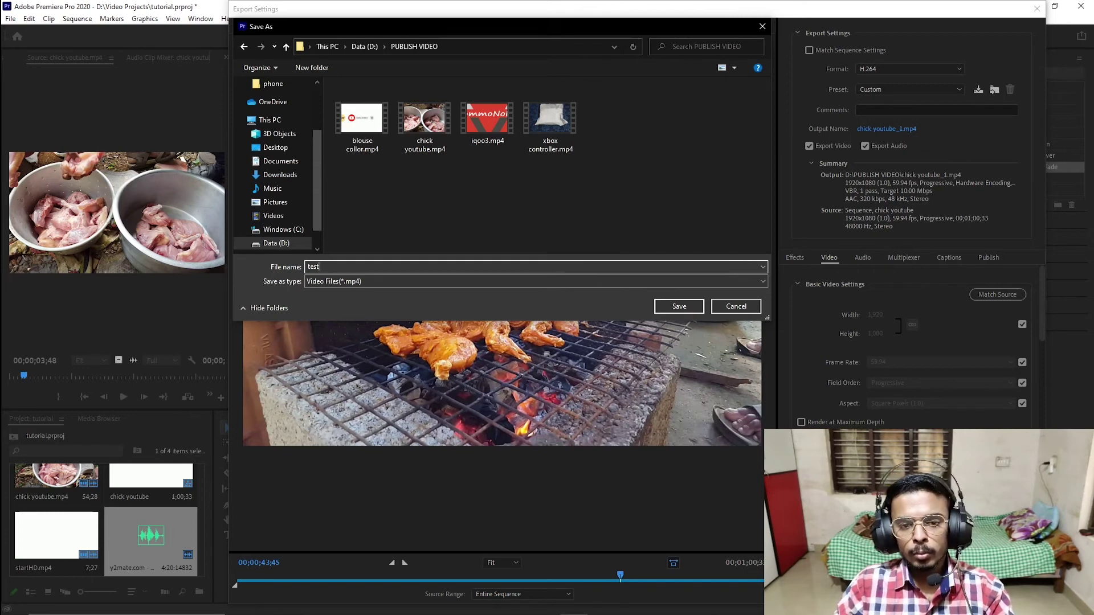
{"action": "left_click", "coordinate": [672, 310]}
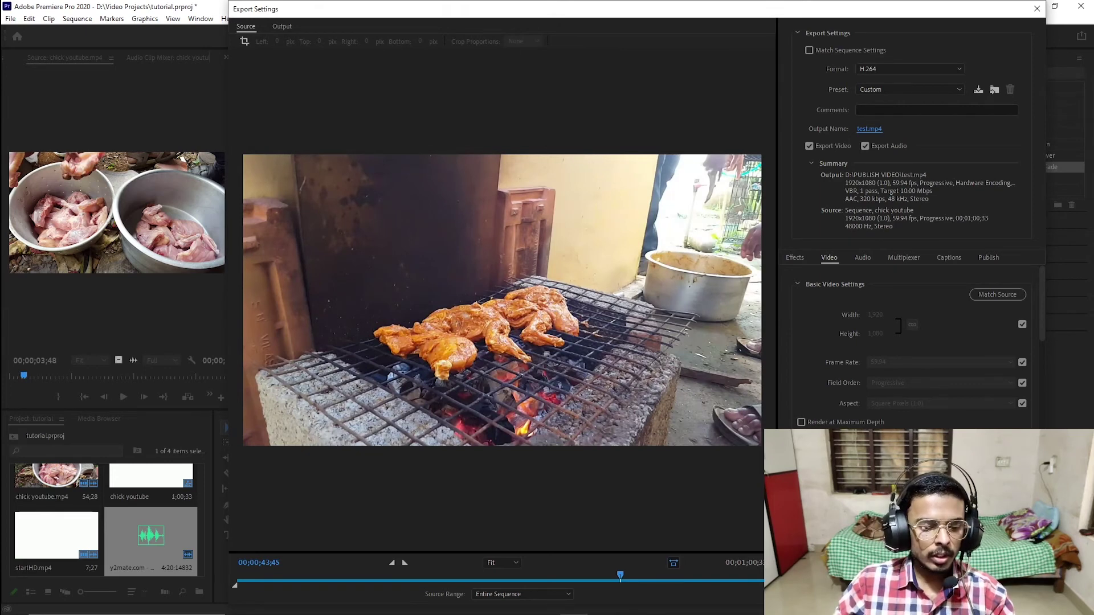
Switch MSI Dragon Center's scenario from Balanced to User and minimize it
{"action": "mouse_move", "coordinate": [855, 614]}
{"action": "left_click", "coordinate": [490, 604]}
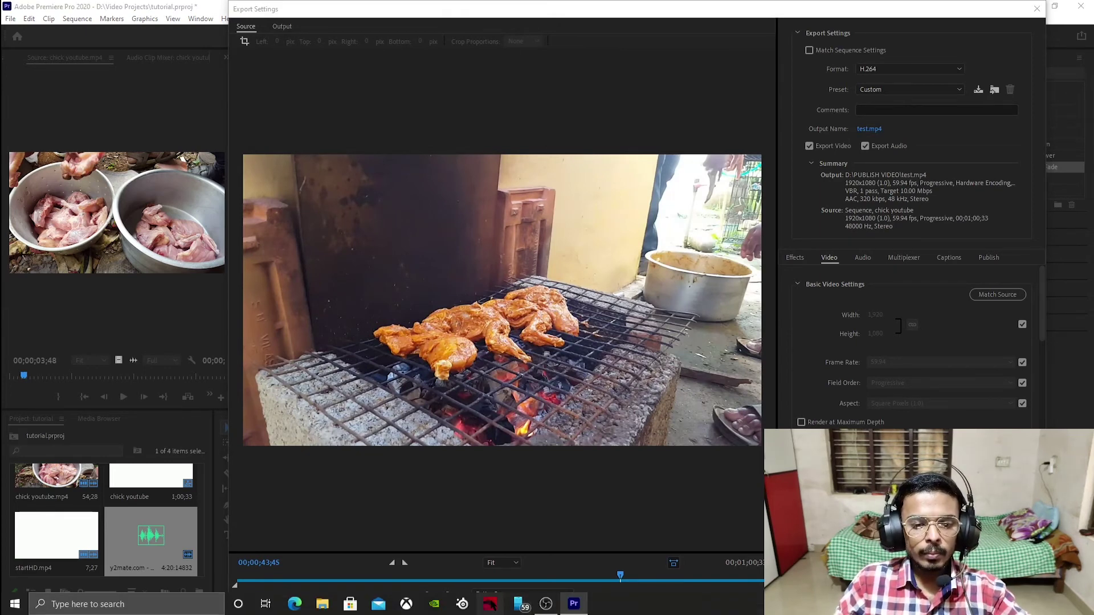
{"action": "left_click", "coordinate": [191, 207]}
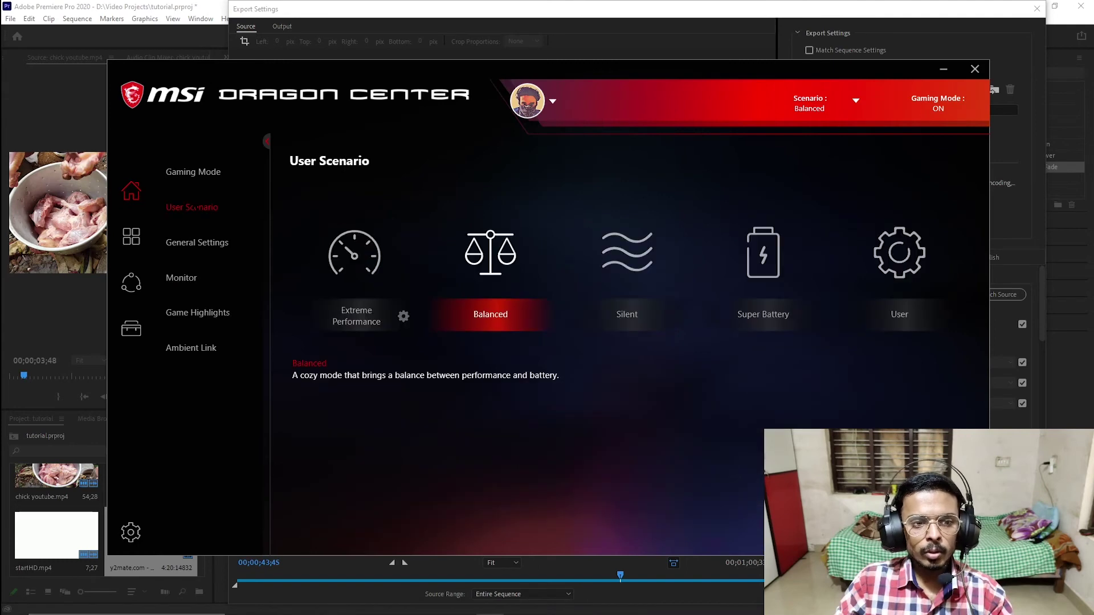
{"action": "left_click", "coordinate": [899, 314]}
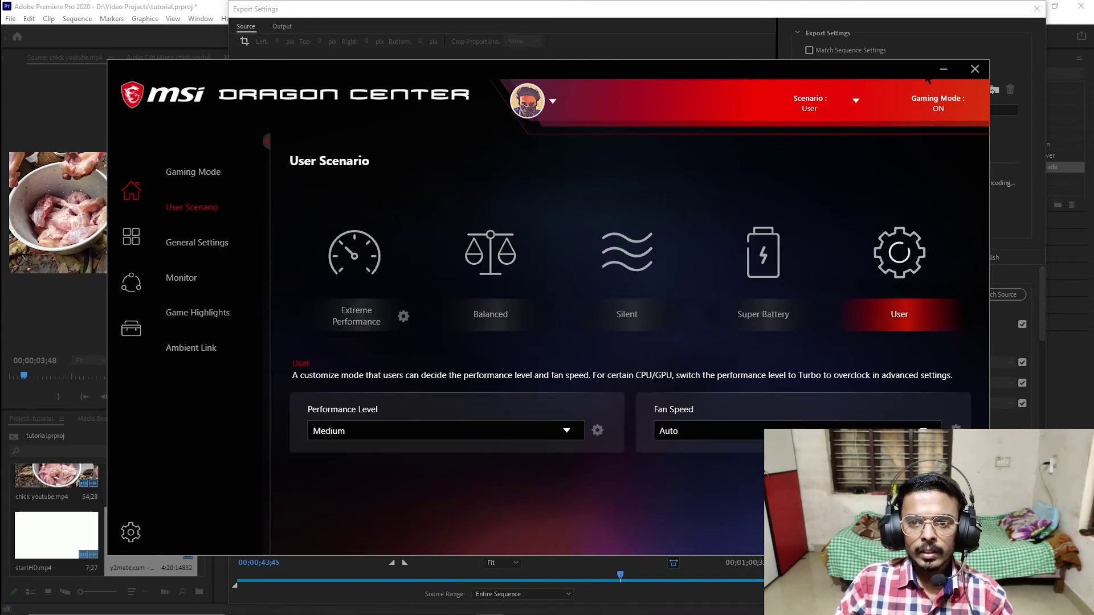
{"action": "left_click", "coordinate": [943, 70]}
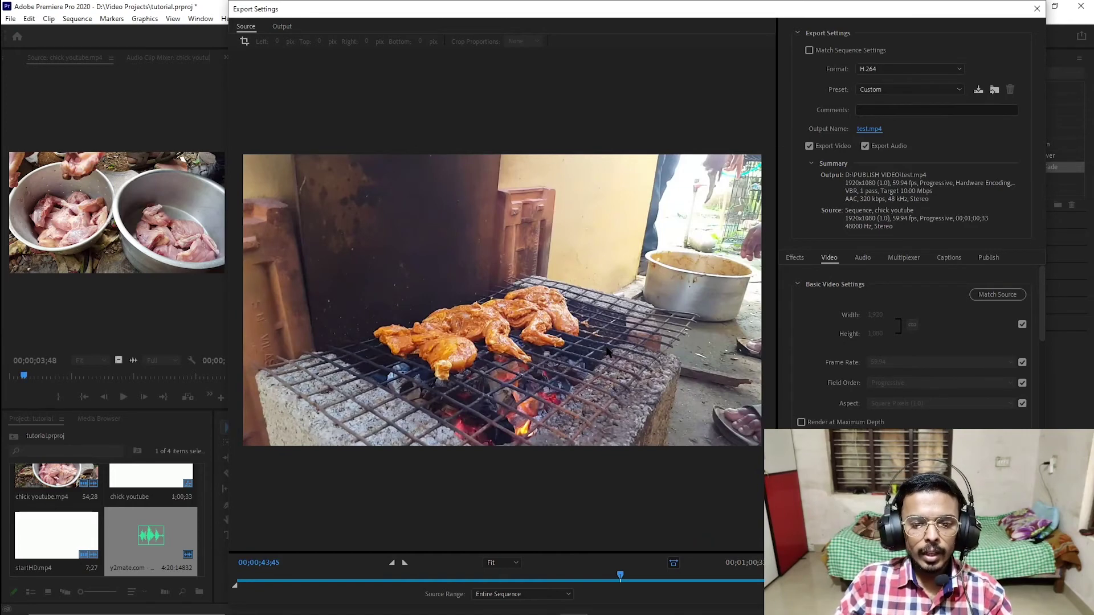
{"action": "left_click_drag", "start_coordinate": [620, 580], "coordinate": [527, 579]}
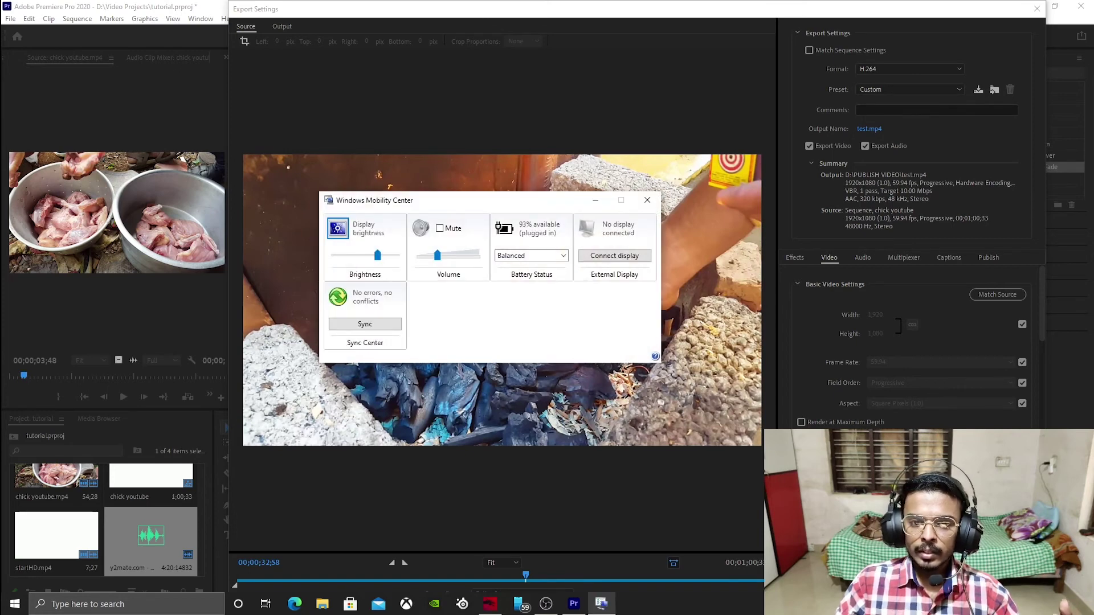
{"action": "left_click", "coordinate": [563, 256]}
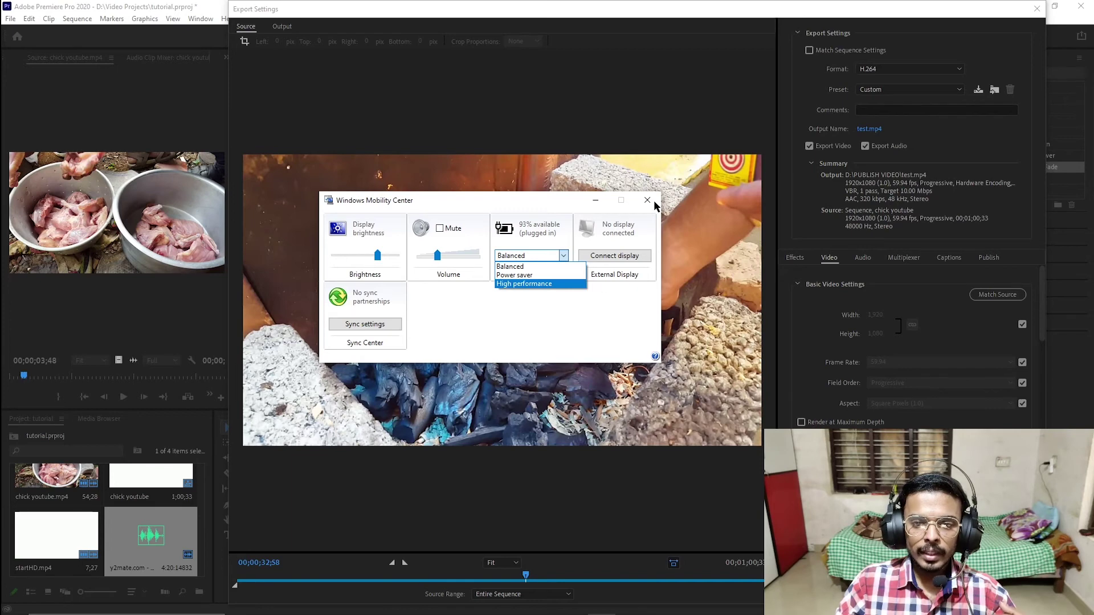
{"action": "left_click", "coordinate": [606, 204]}
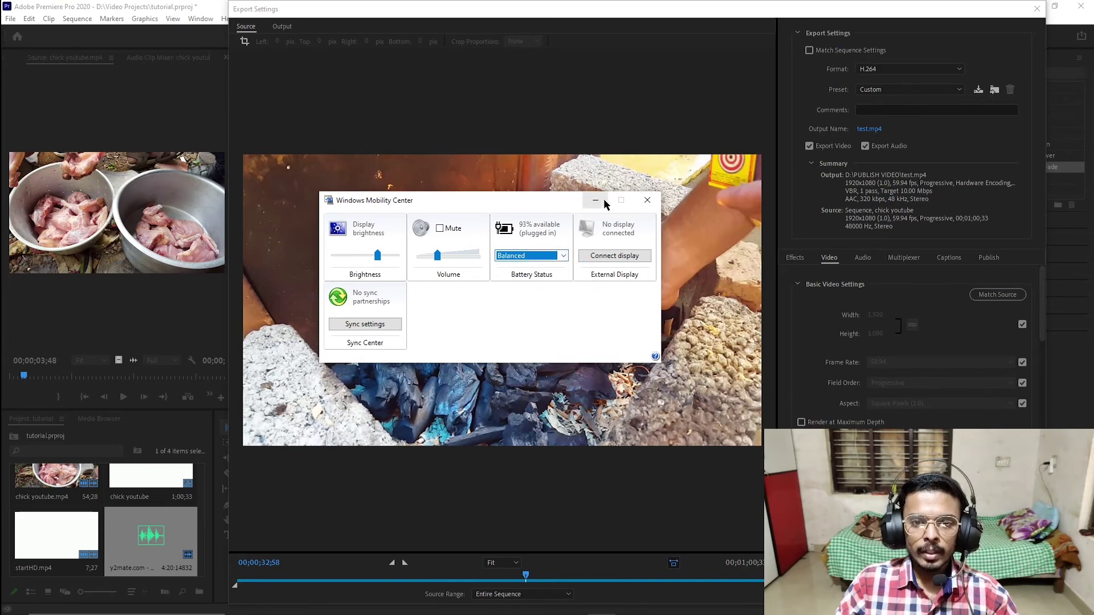
{"action": "left_click", "coordinate": [649, 202]}
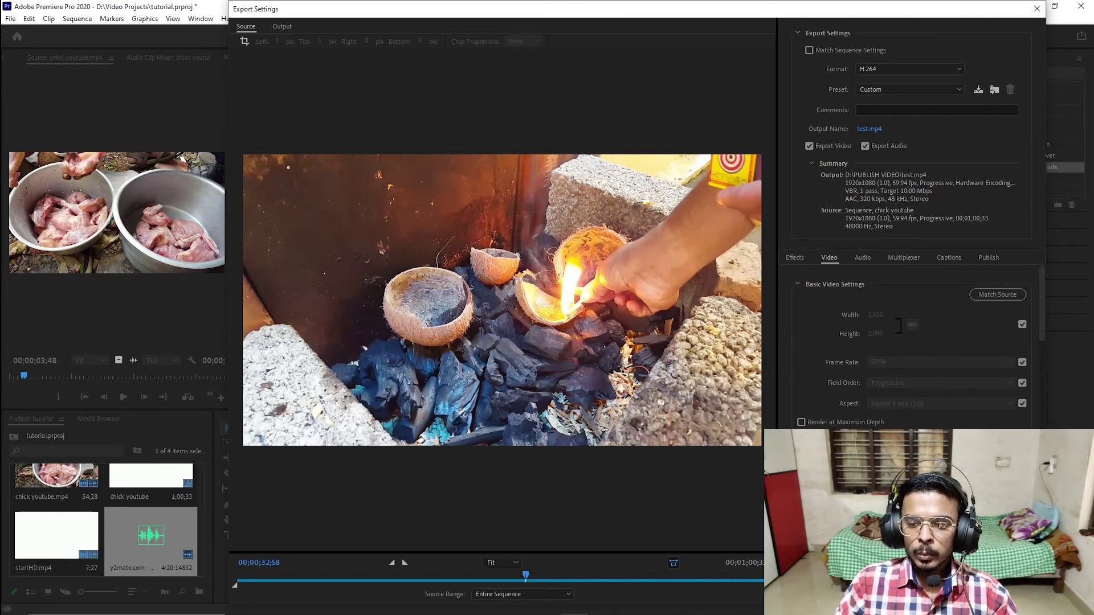
Export the chick youtube sequence to test.mp4 and let the encoding finish
{"action": "left_click", "coordinate": [891, 588]}
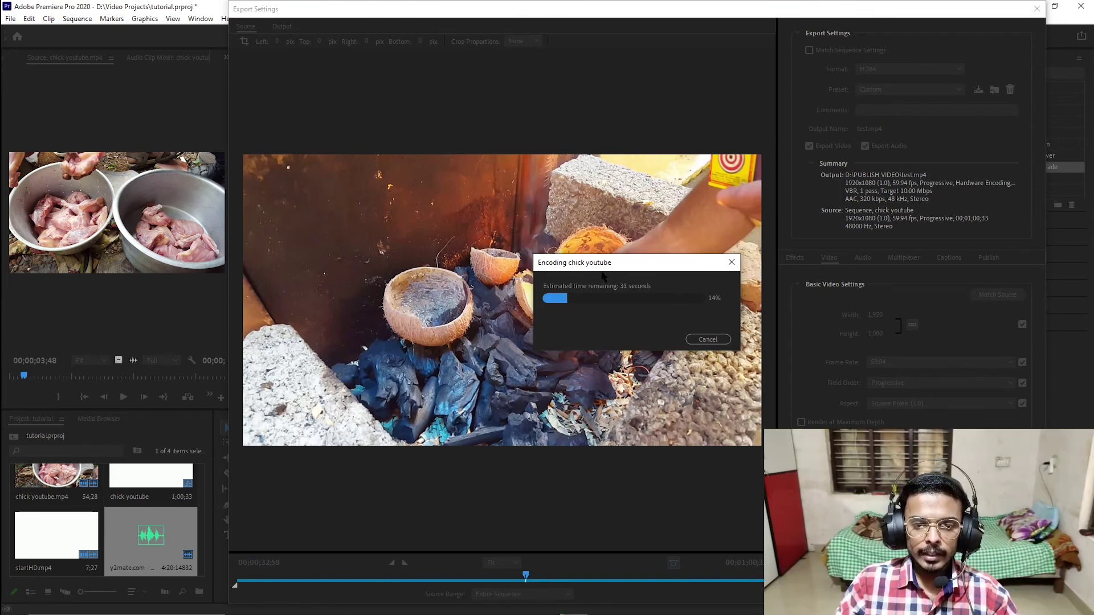
{"action": "left_click_drag", "start_coordinate": [631, 263], "coordinate": [561, 231]}
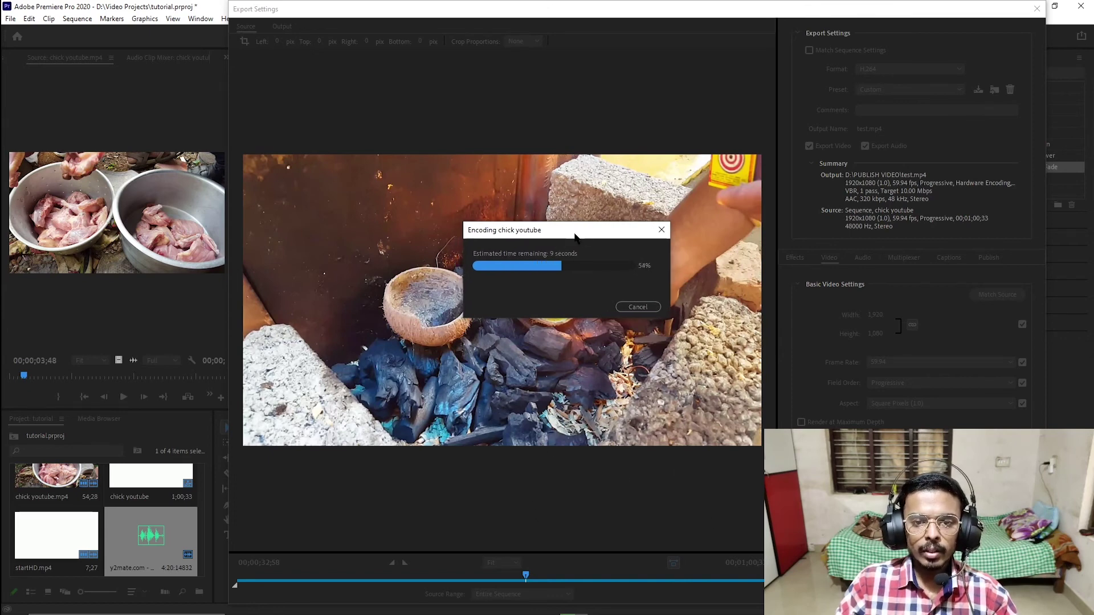
{"action": "left_click_drag", "start_coordinate": [575, 237], "coordinate": [551, 261]}
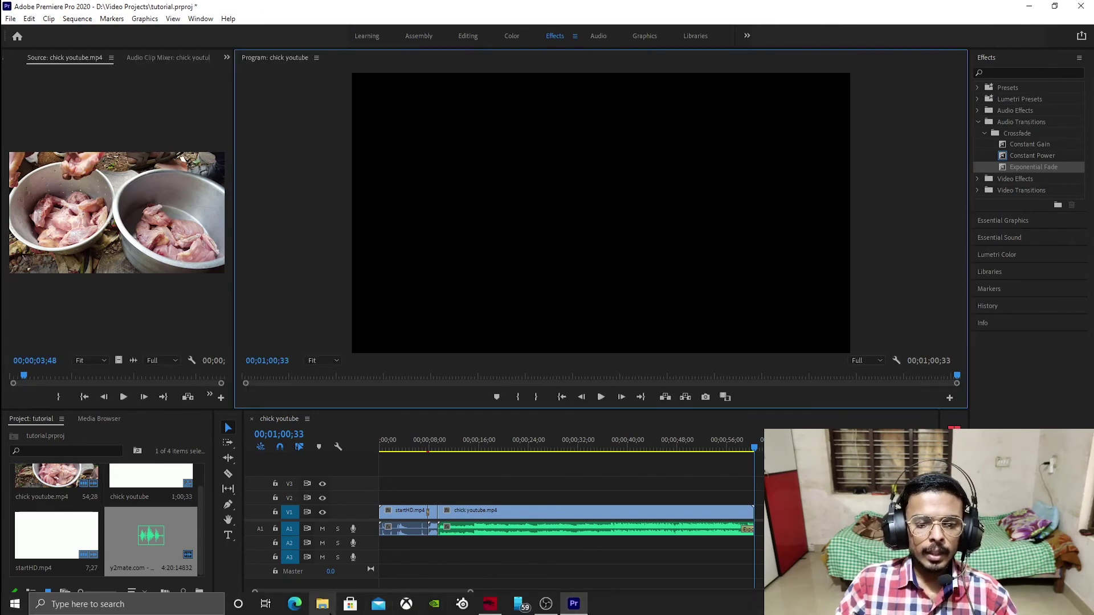
Browse in File Explorer to the PUBLISH VIDEO folder on Data (D:)
{"action": "left_click", "coordinate": [323, 605]}
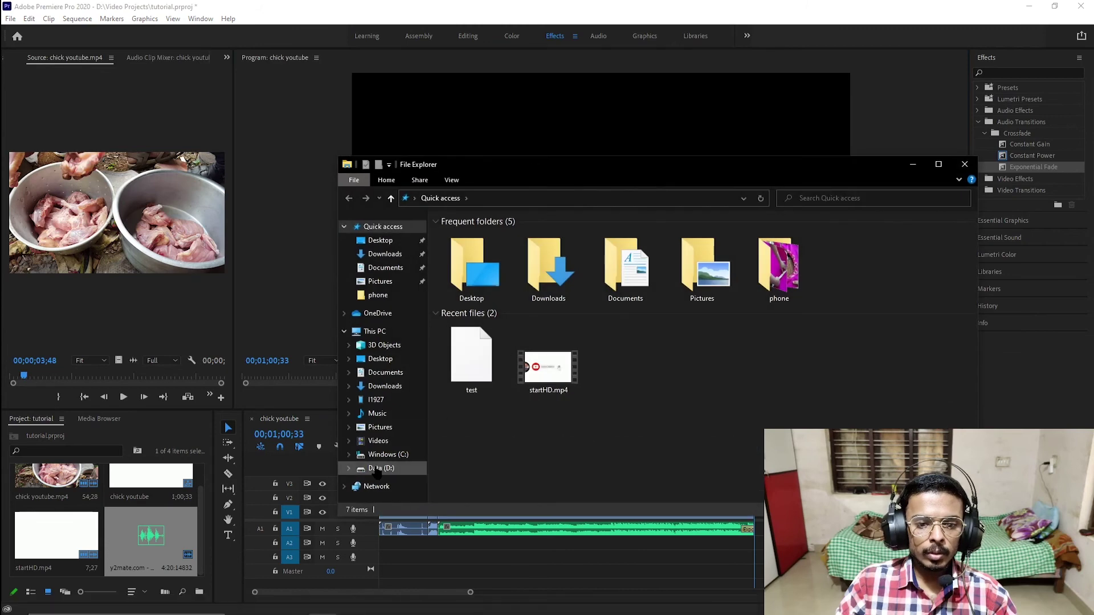
{"action": "left_click", "coordinate": [381, 468]}
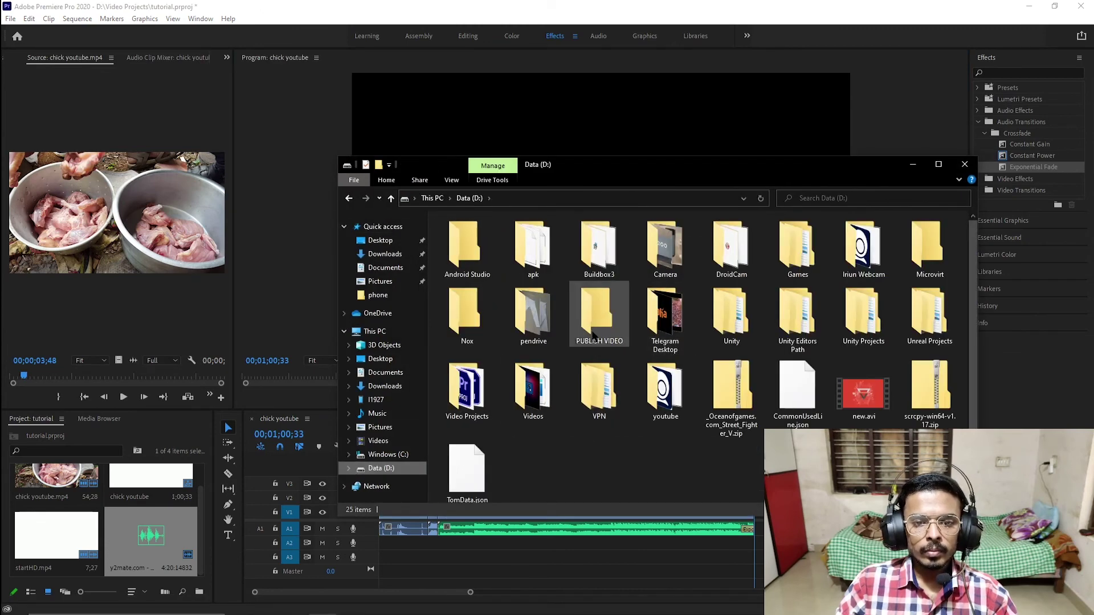
{"action": "left_click", "coordinate": [594, 337]}
{"action": "double_click", "coordinate": [593, 337]}
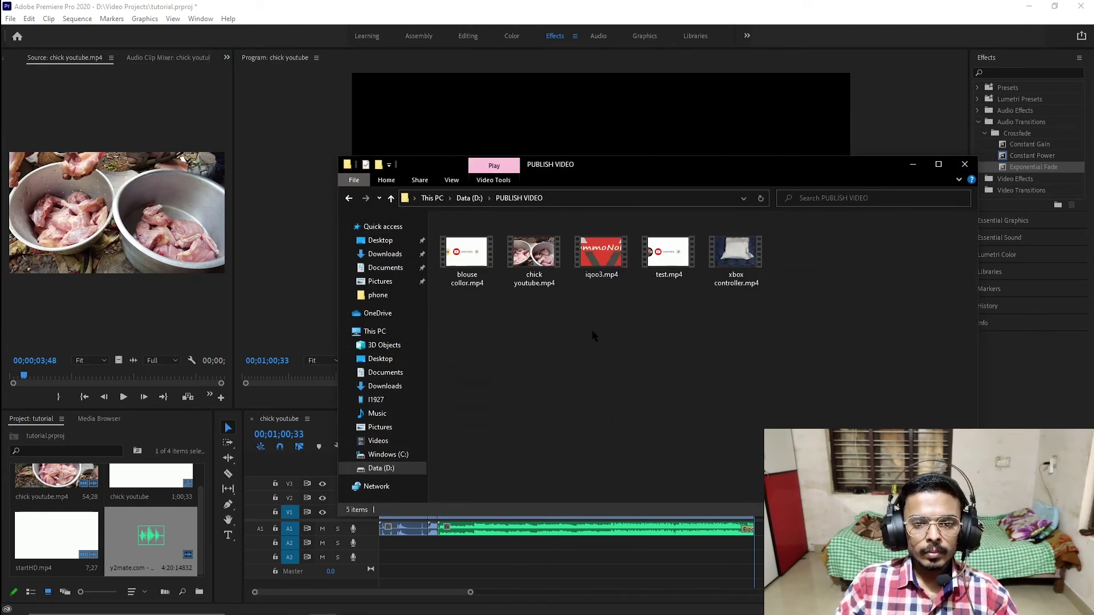
Play the exported test.mp4 in Movies & TV
{"action": "left_click", "coordinate": [668, 257]}
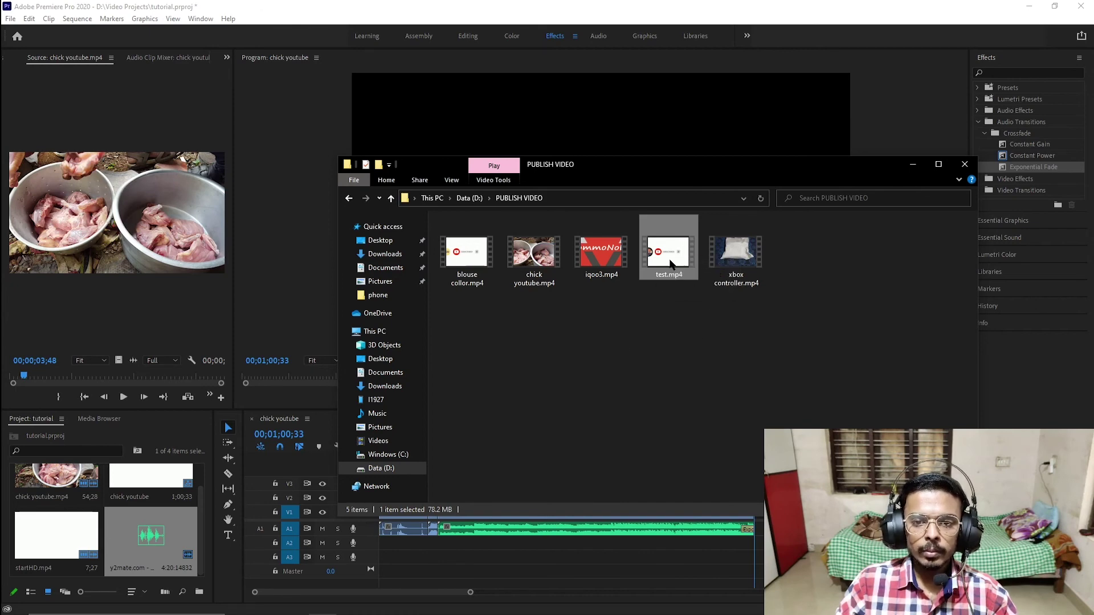
{"action": "double_click", "coordinate": [670, 263]}
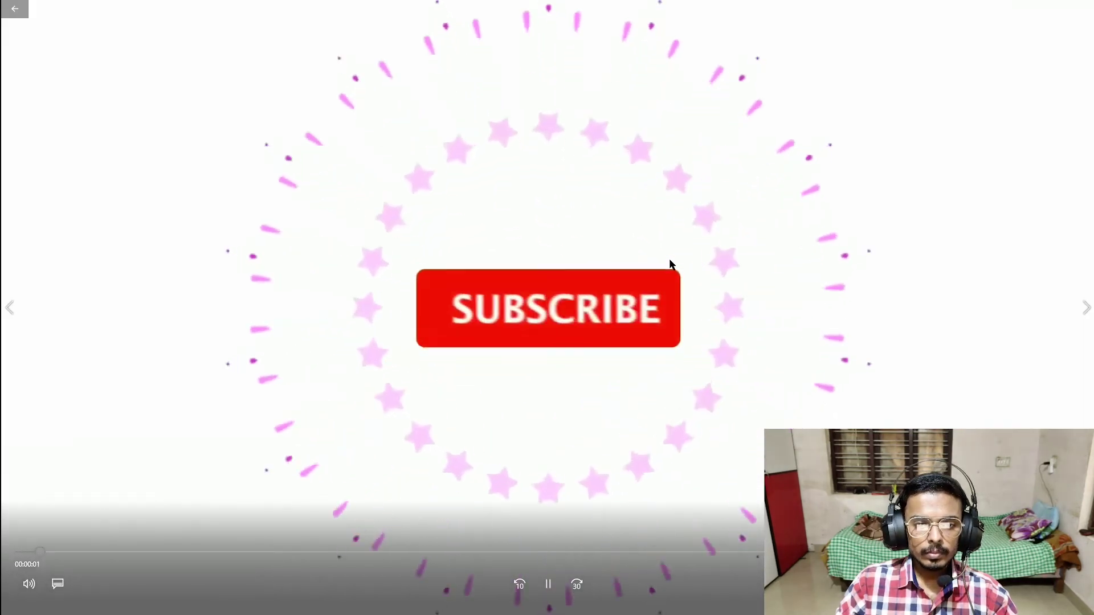
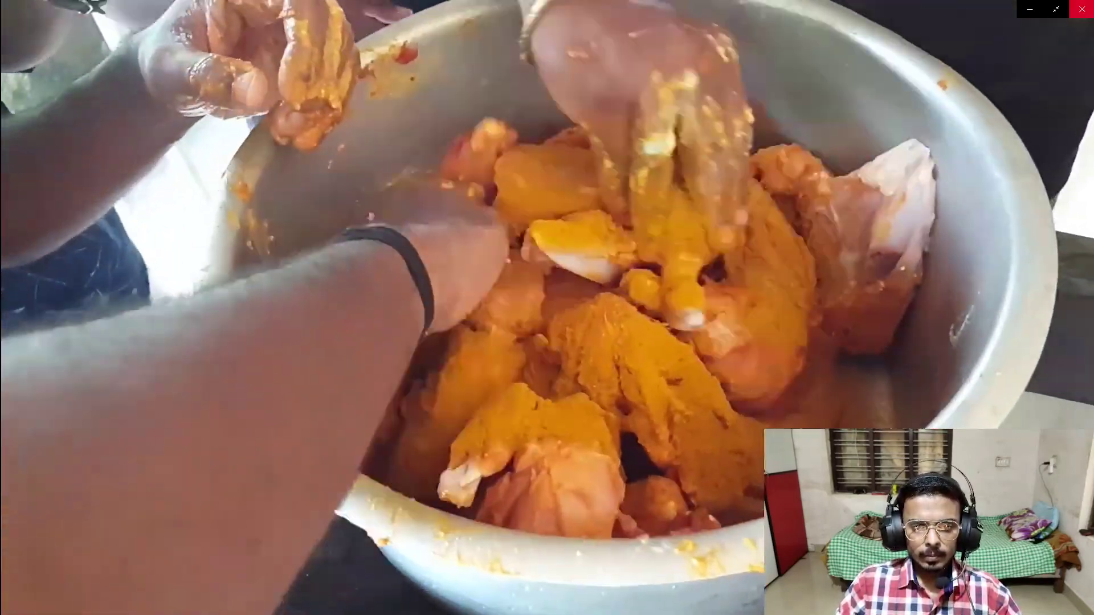
Close the exported video's Media Player window and minimize the PUBLISH VIDEO folder to reveal Premiere Pro
{"action": "left_click", "coordinate": [1082, 9]}
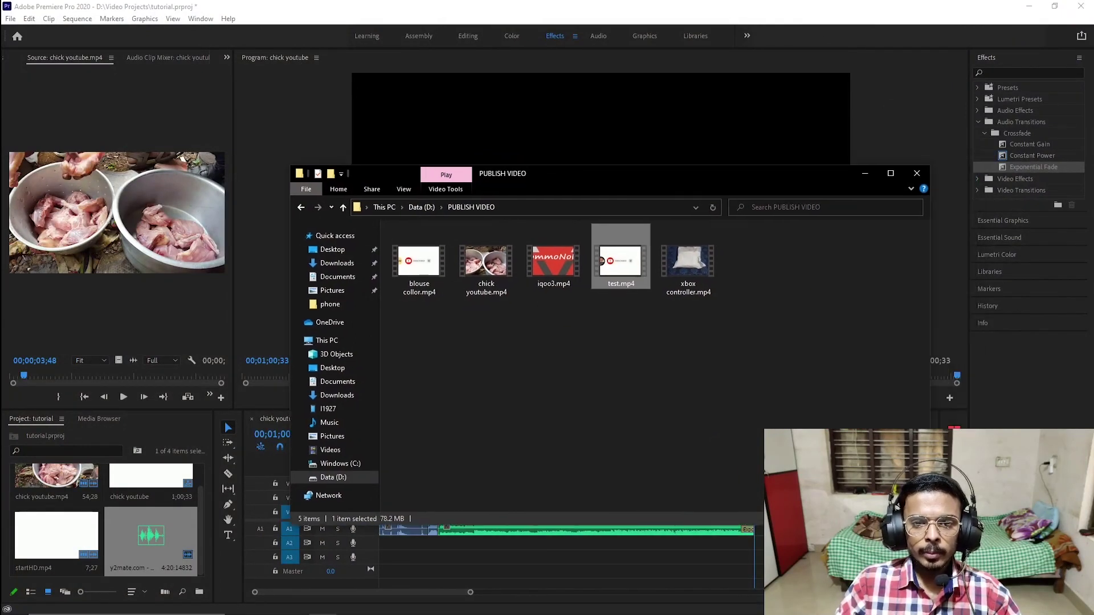
{"action": "left_click_drag", "start_coordinate": [627, 164], "coordinate": [563, 175]}
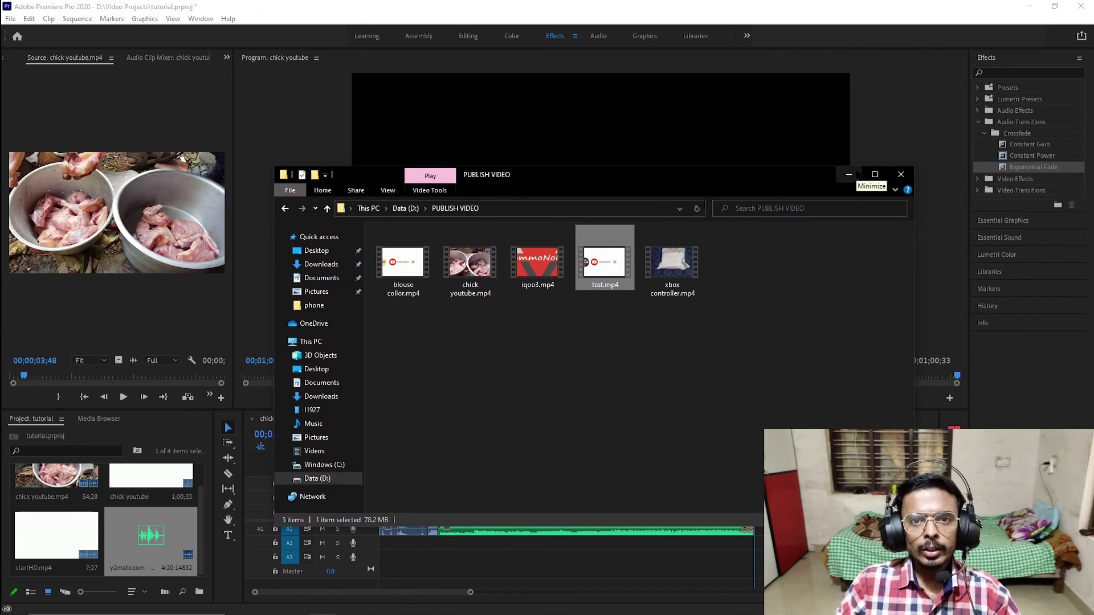
{"action": "left_click", "coordinate": [857, 174]}
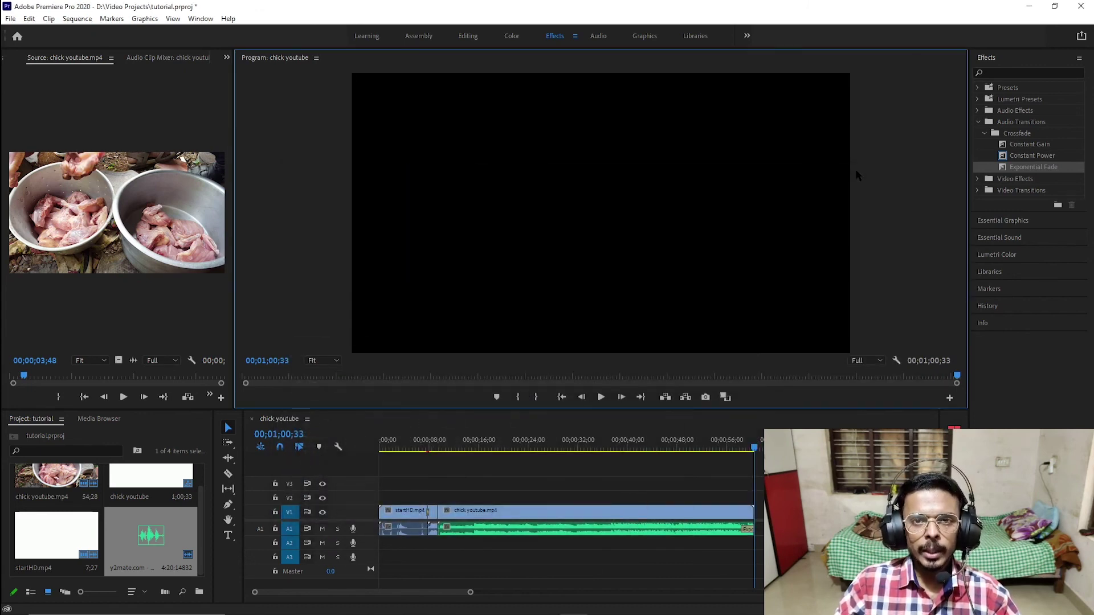